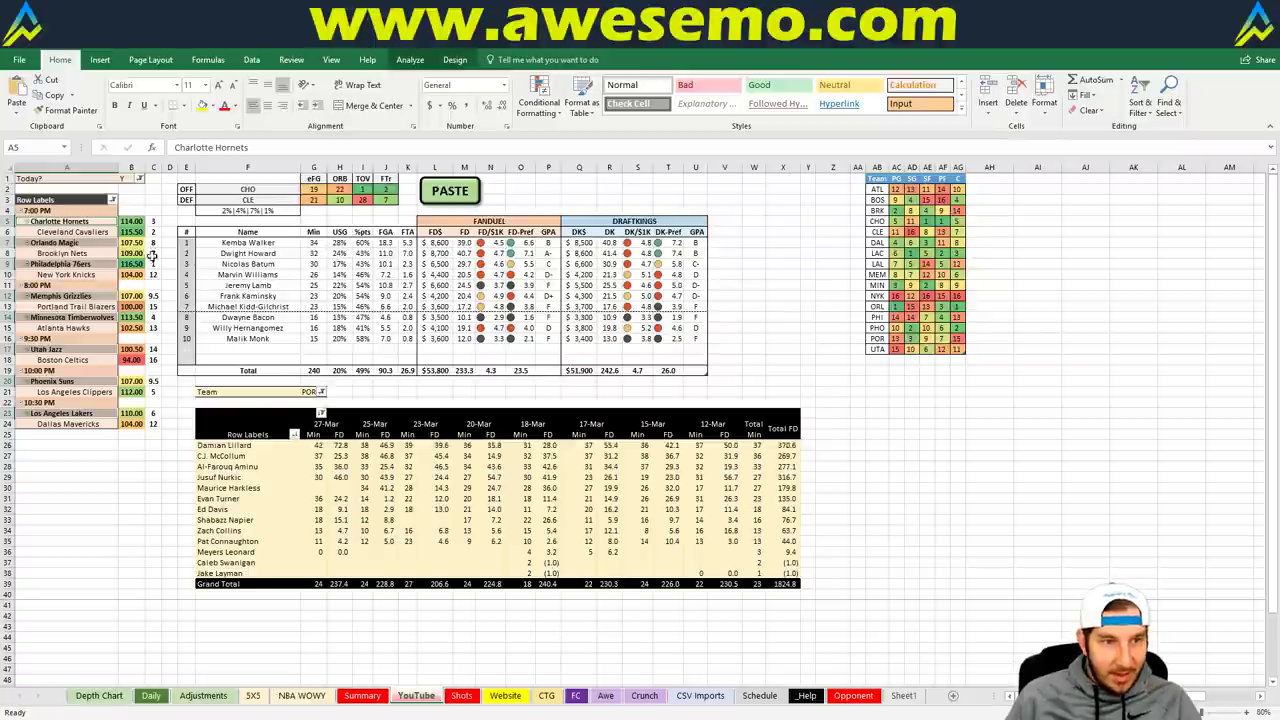
Collapse the ribbon so that more rows of the YouTube sheet fit on screen.
click(776, 280)
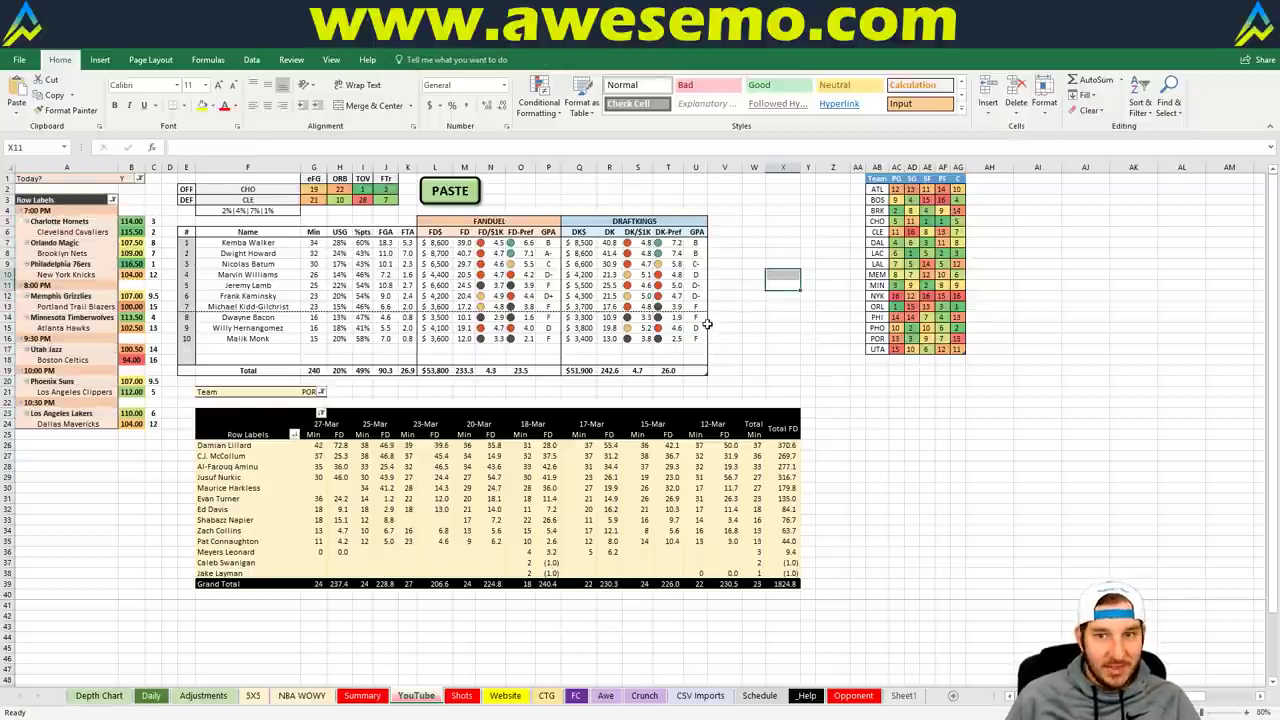
click(808, 297)
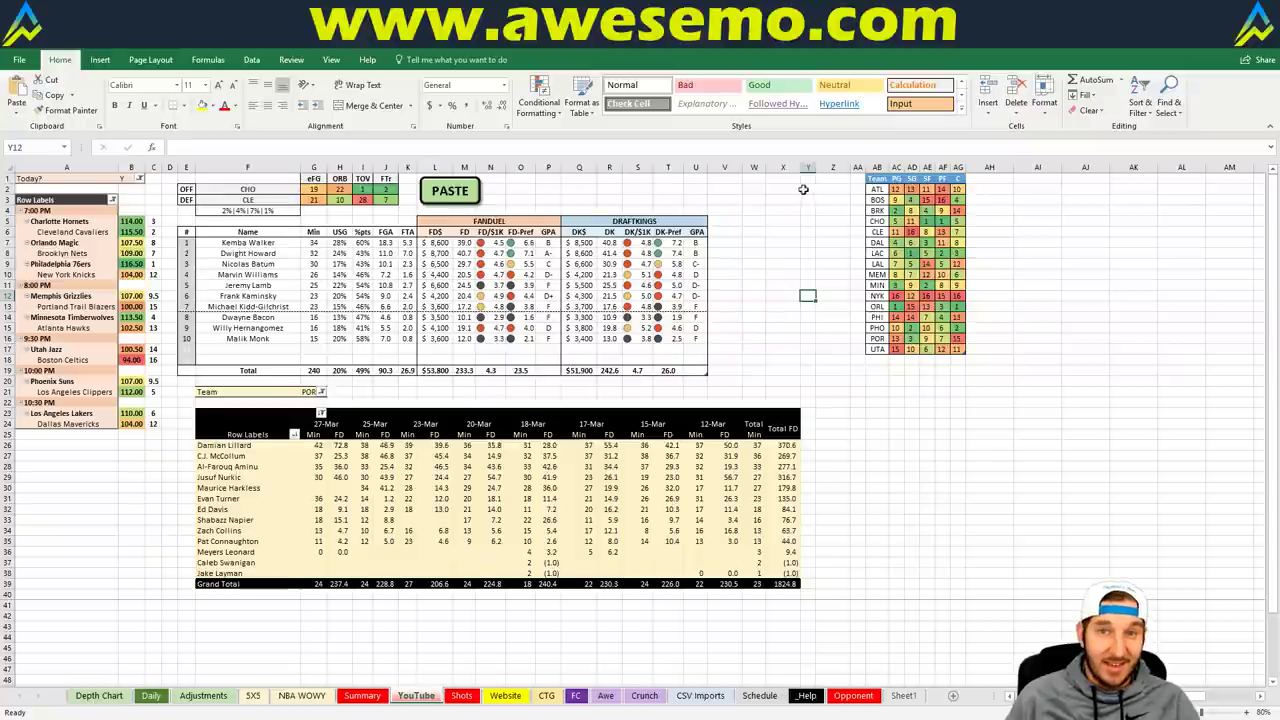
double_click(60, 60)
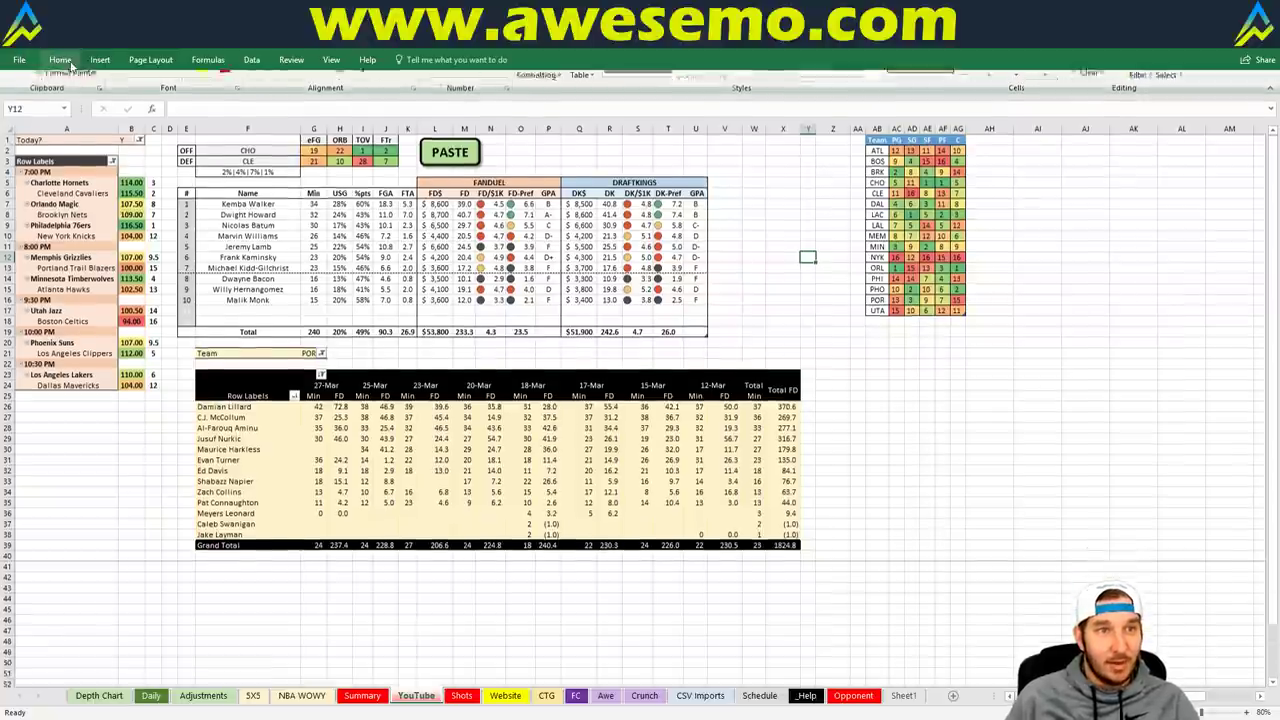
click(924, 411)
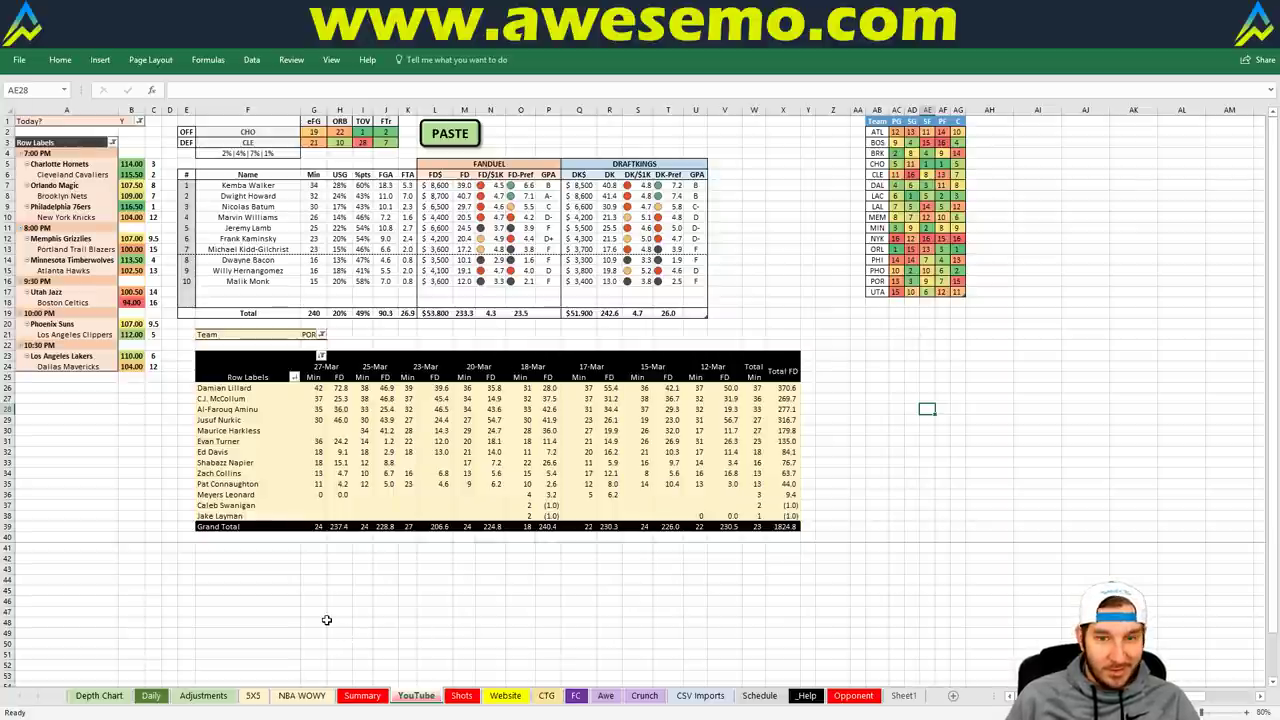
click(926, 434)
click(857, 451)
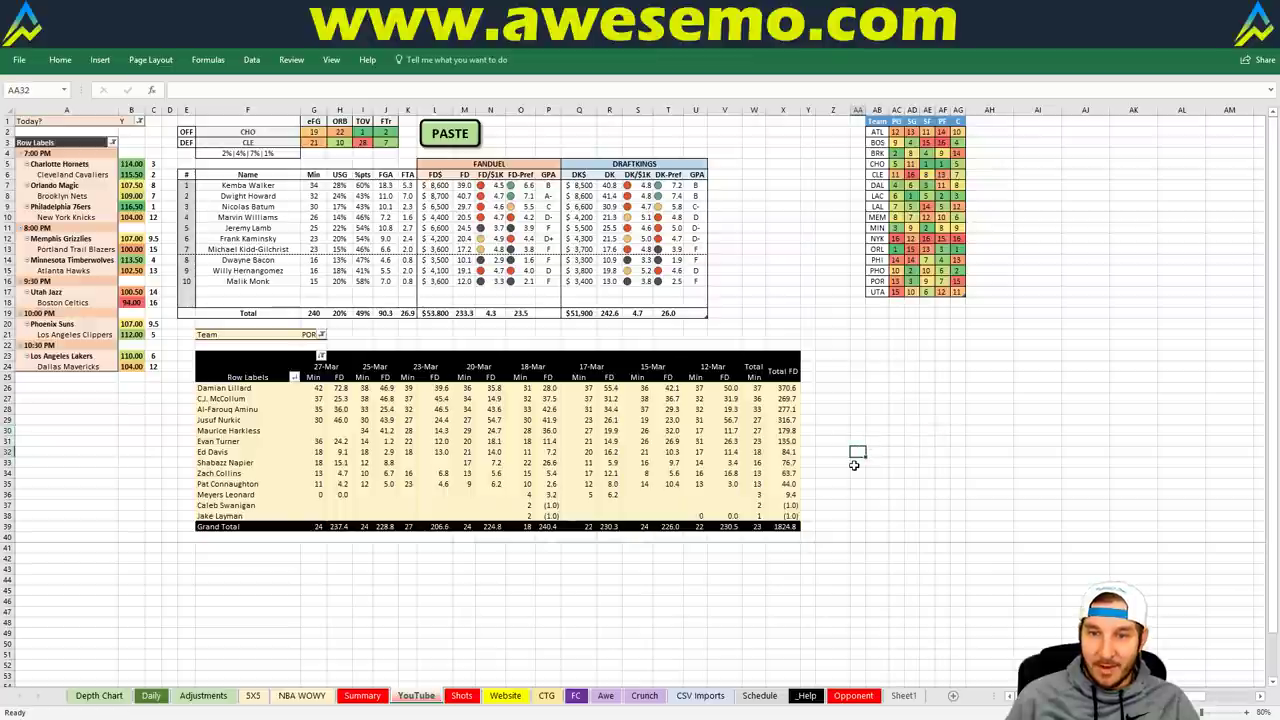
click(781, 325)
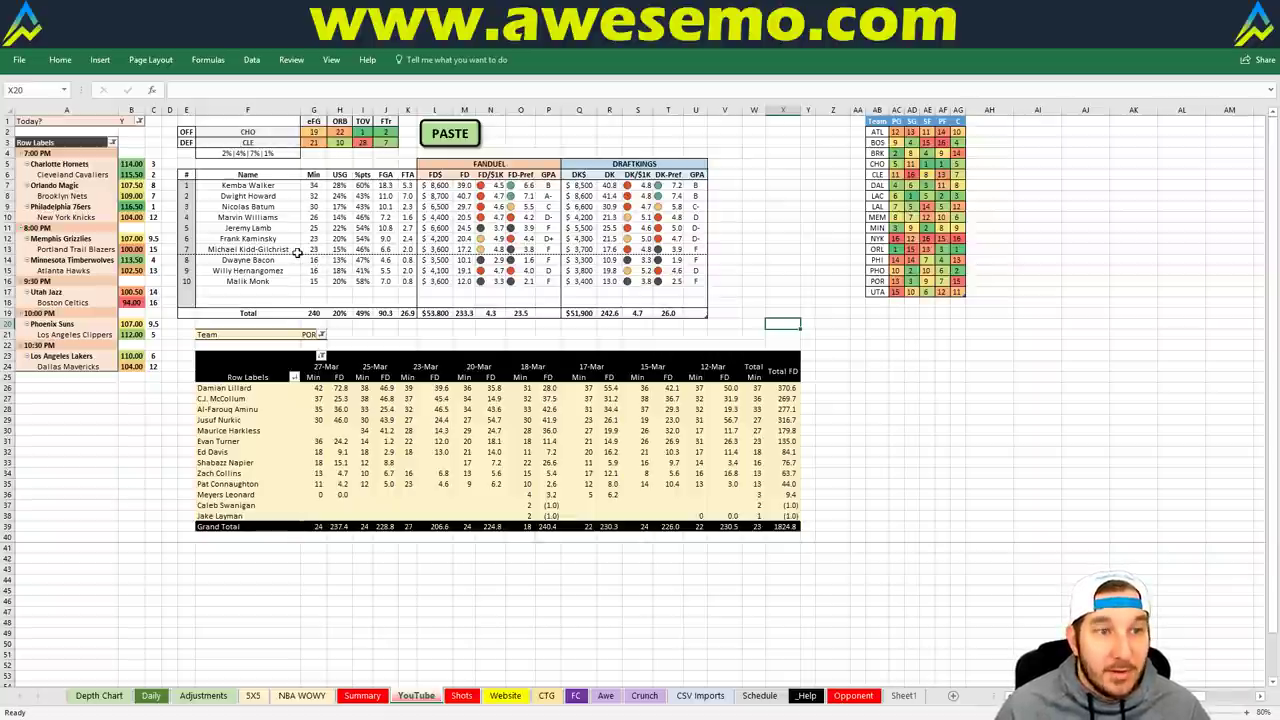
click(437, 281)
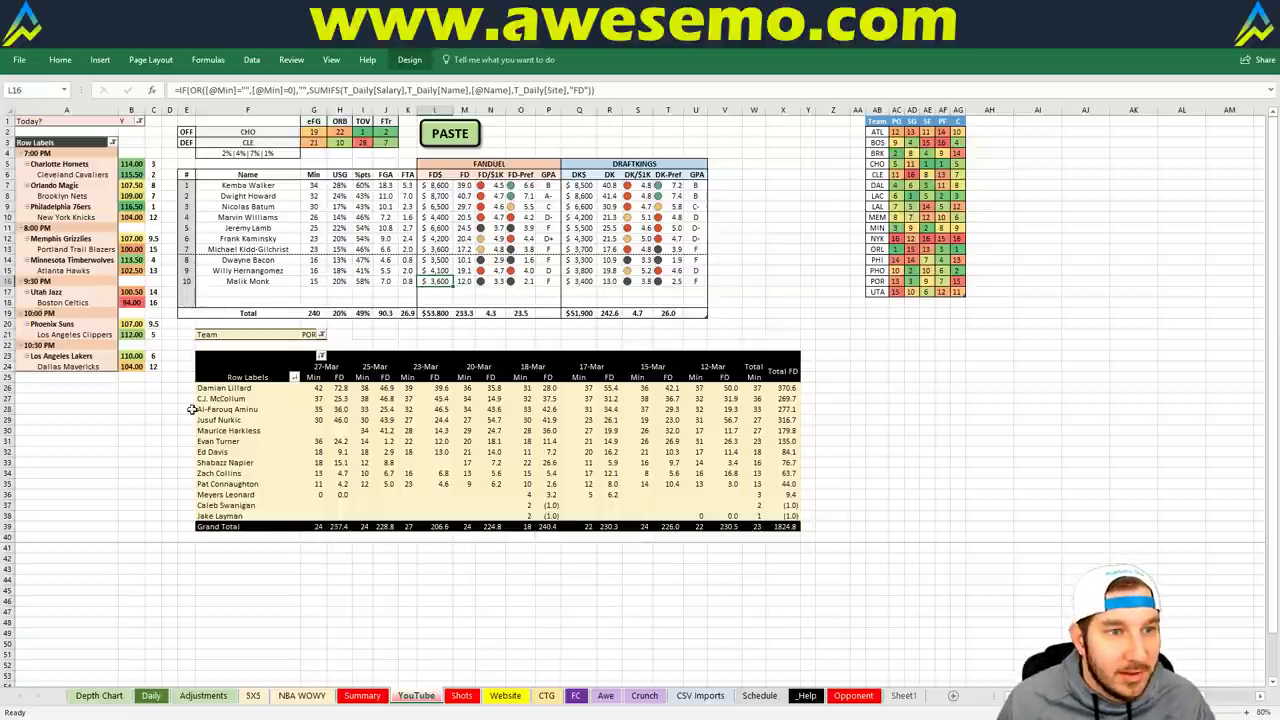
Refresh the game log pivot table below the projections table.
click(313, 473)
right_click(318, 474)
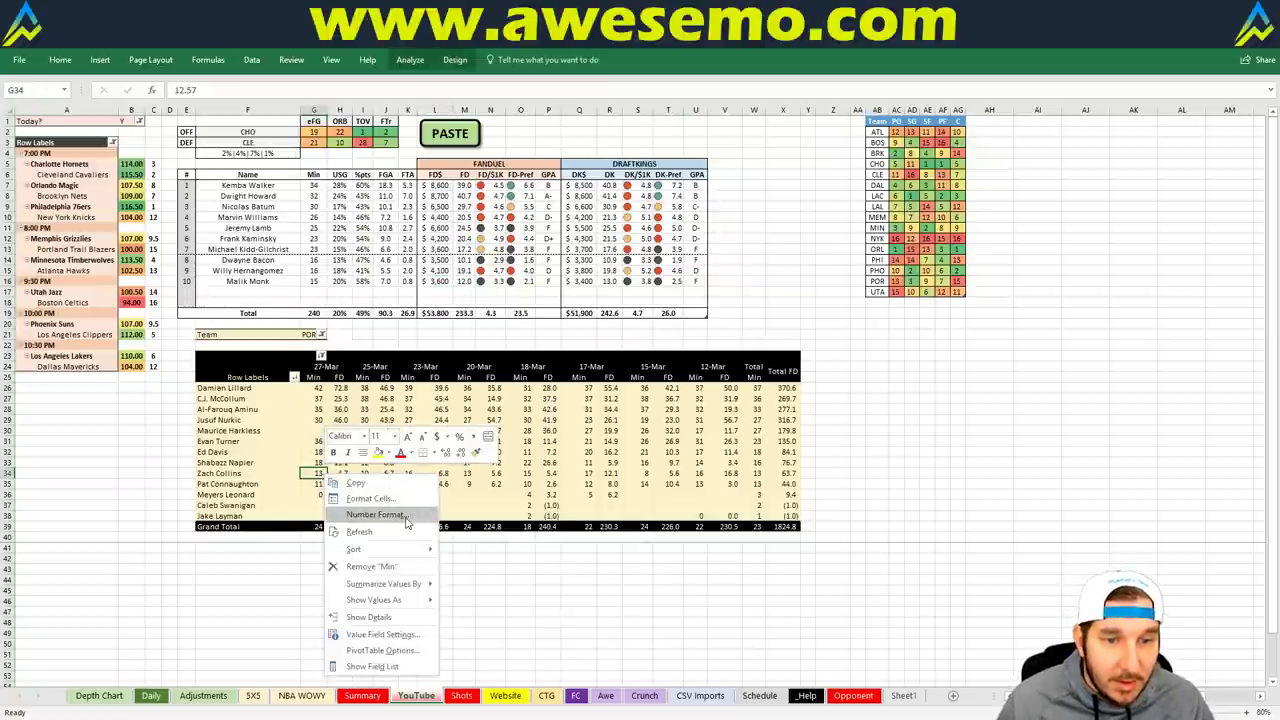
click(397, 532)
Link the OFF team cell F2 to the pivot table's Team filter with the formula =G21.
click(266, 130)
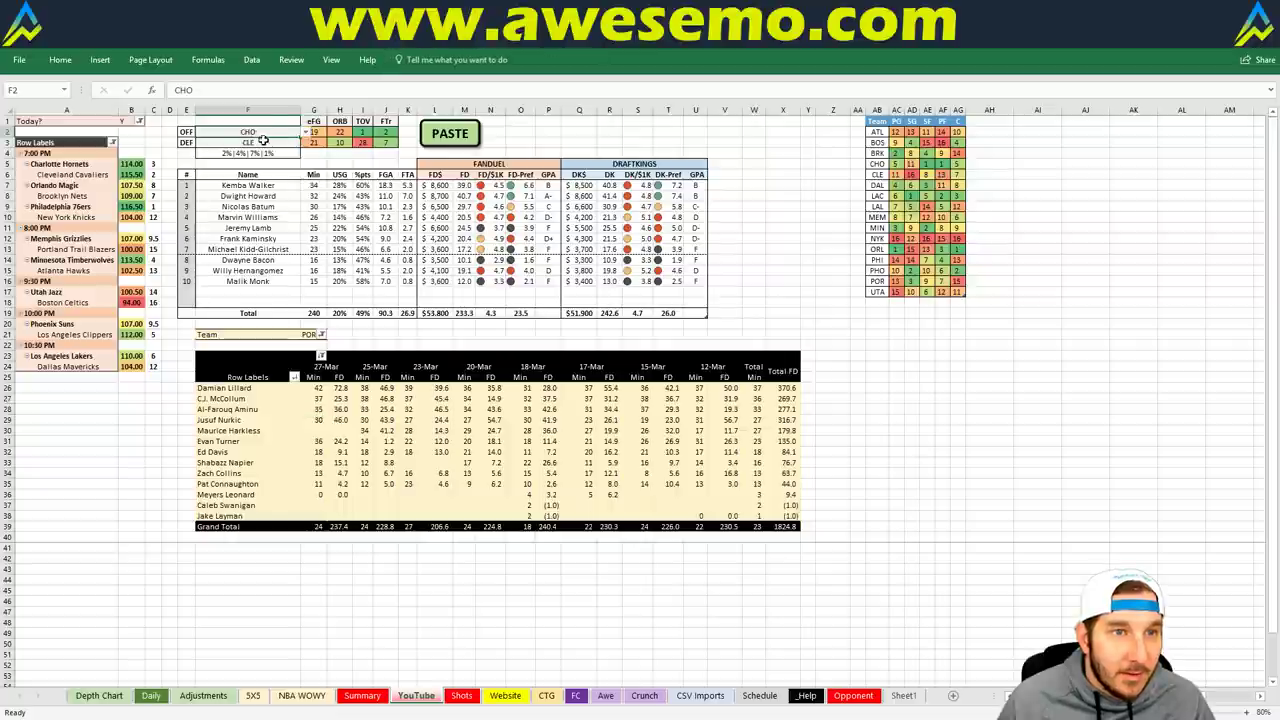
text(=)
click(310, 334)
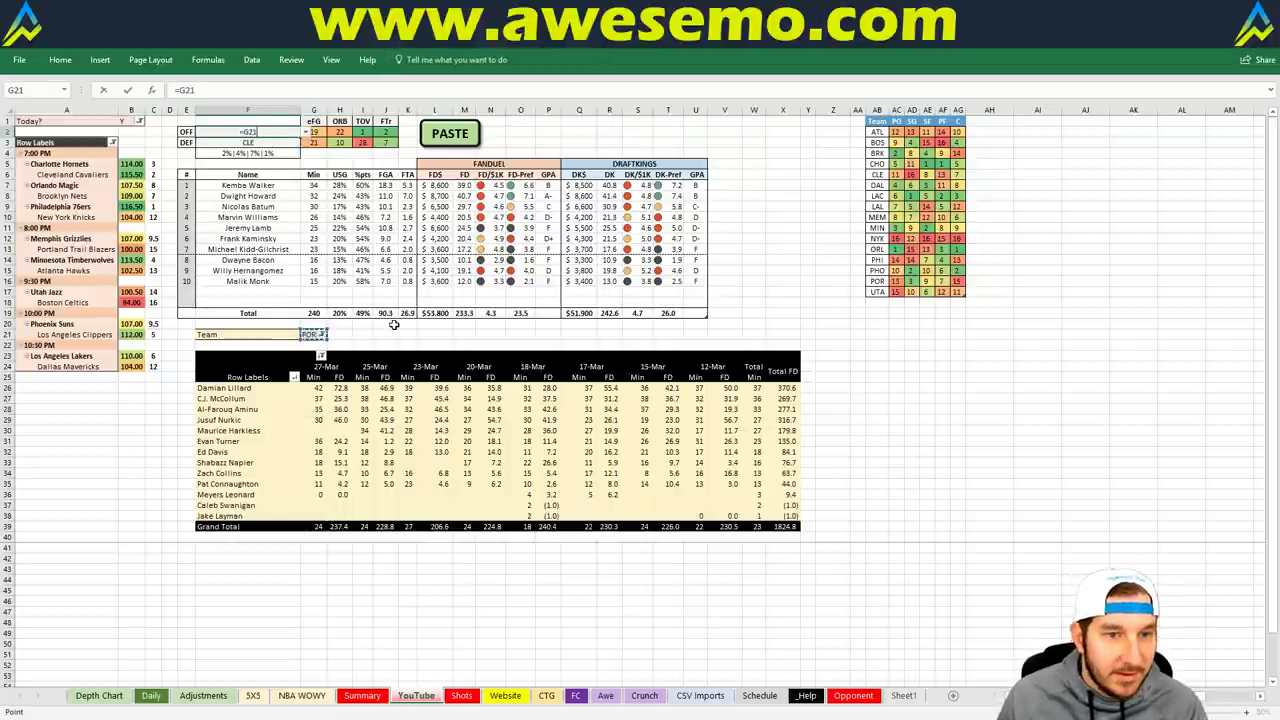
key(Return)
Set the pivot table's Team filter to CHO to load the Charlotte projections and game log.
click(313, 335)
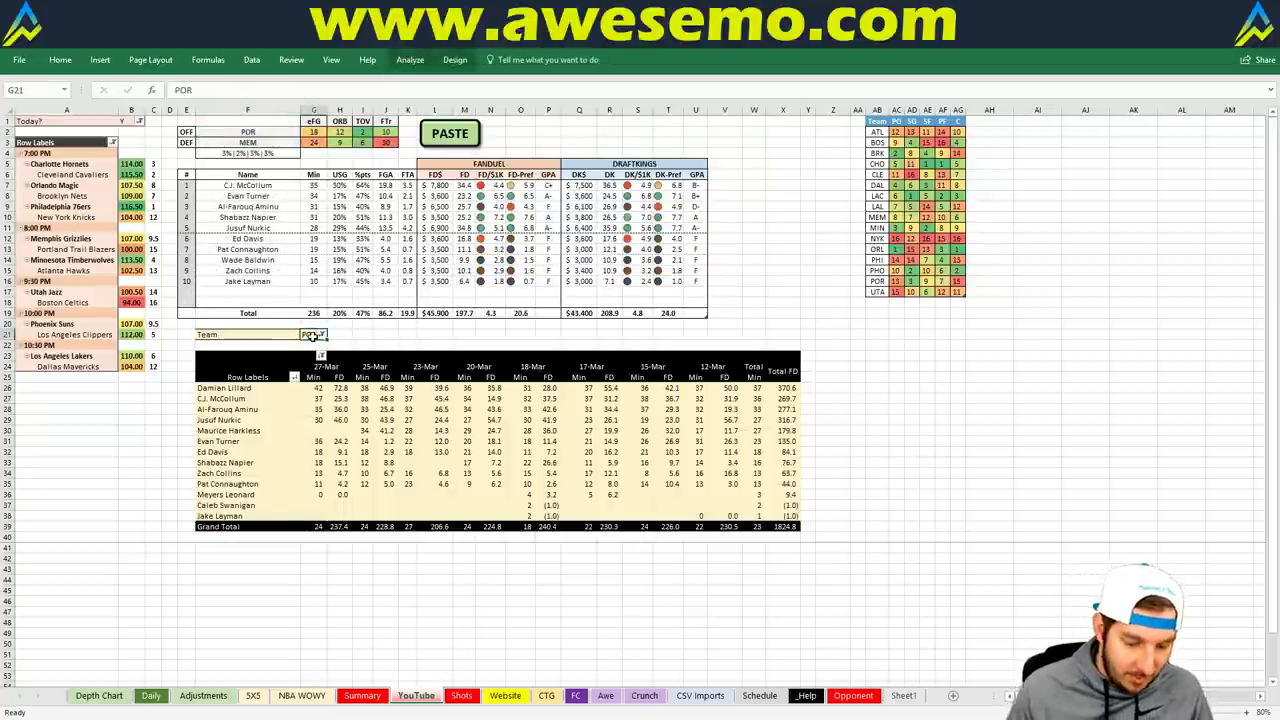
text(CHO)
key(Return)
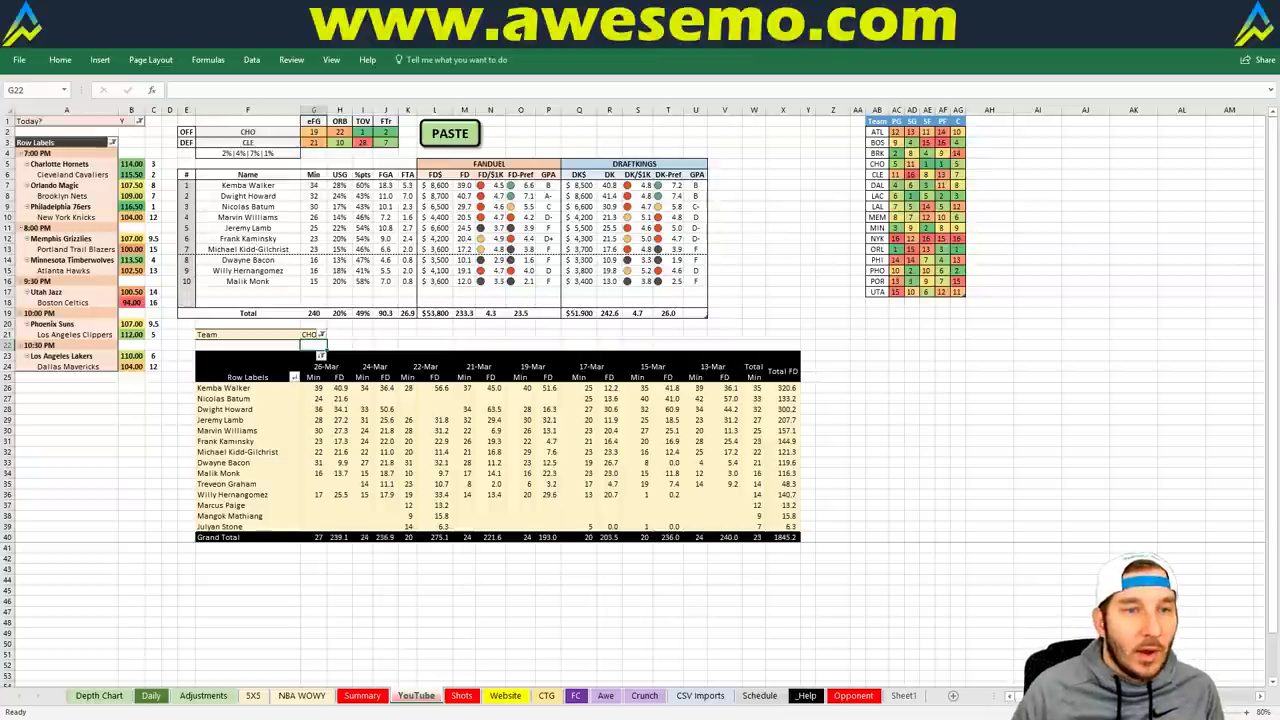
Switch the Team filter to CLE to load the Cleveland projections and game log.
click(309, 333)
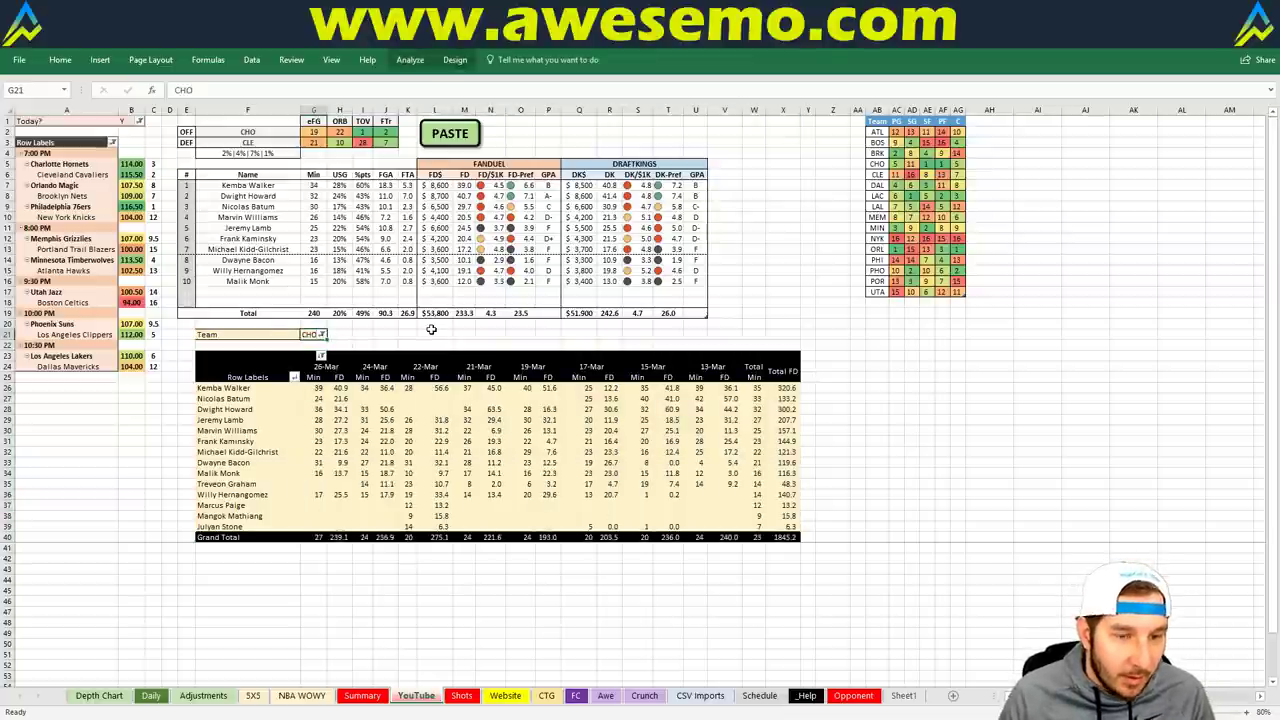
text(CLE)
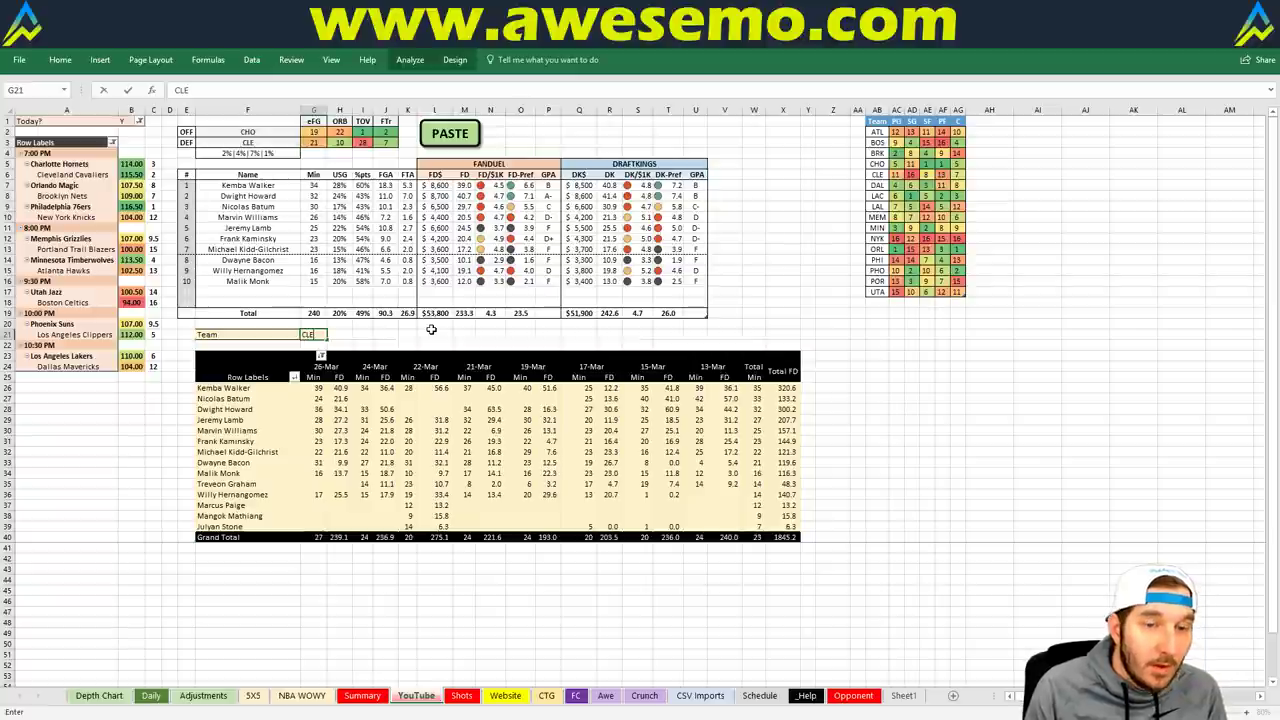
key(Return)
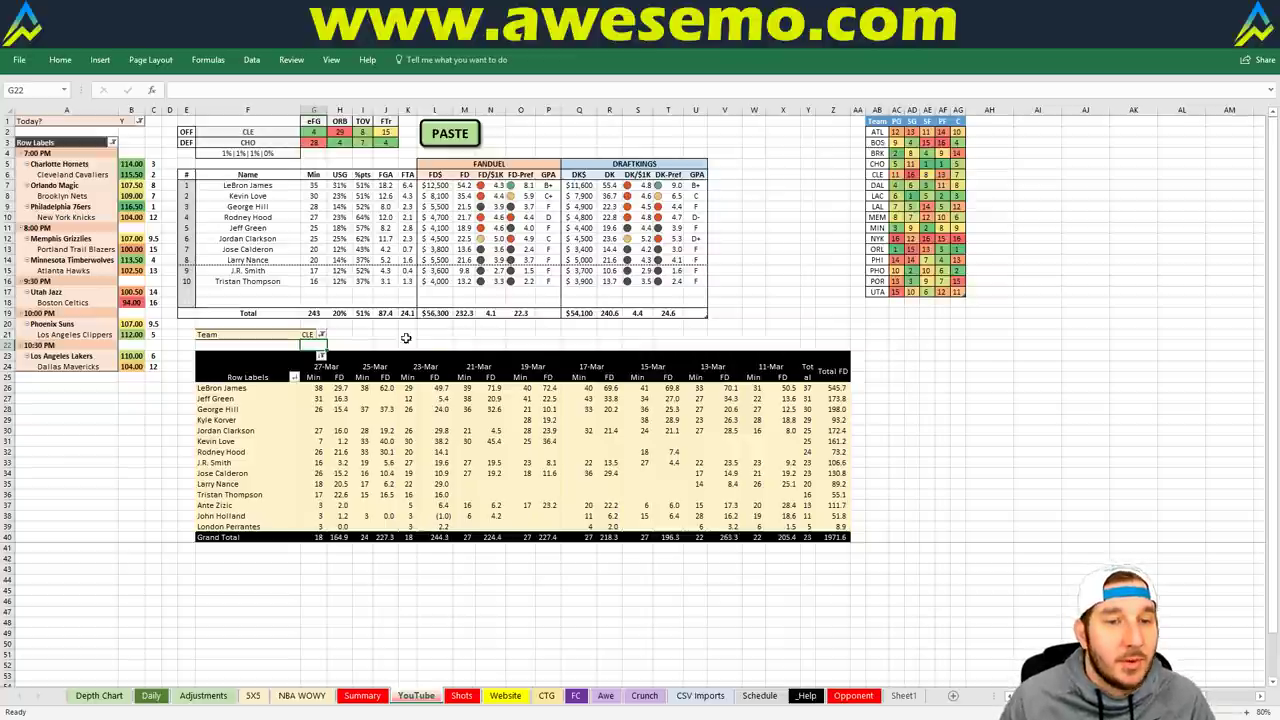
Switch the Team filter to ORL to load the Orlando projections and game log.
click(310, 335)
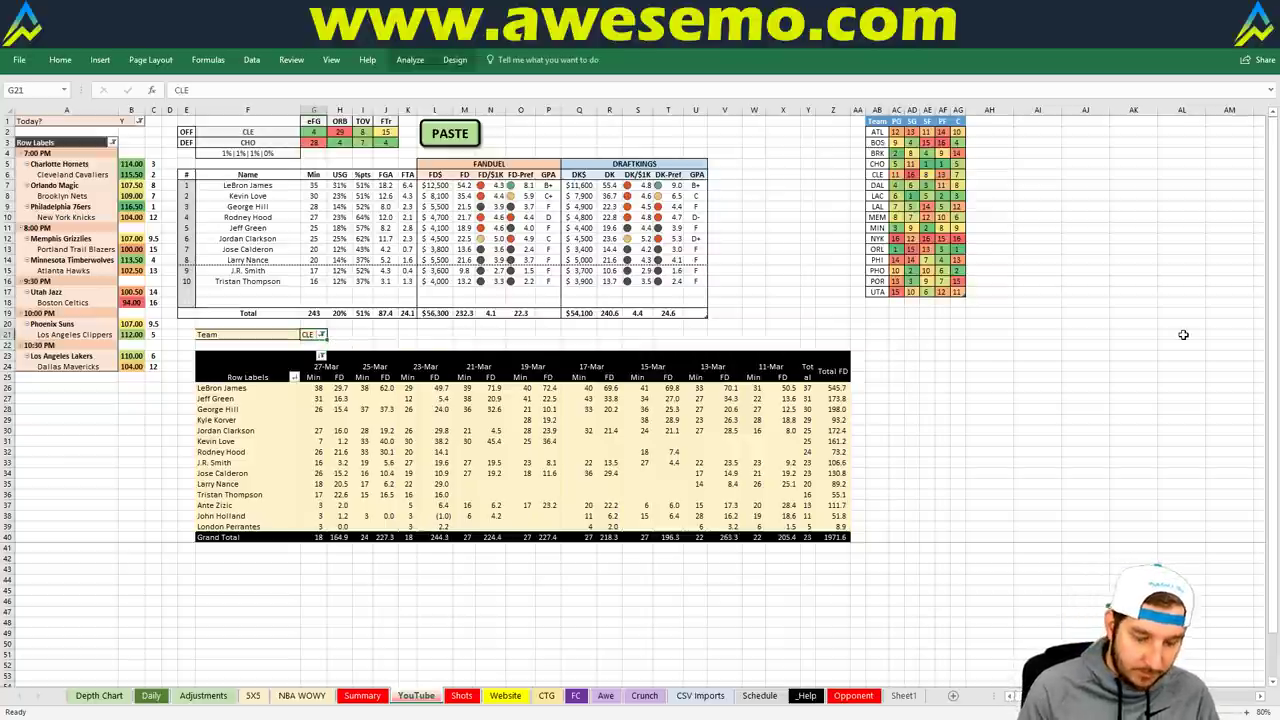
text(ORL)
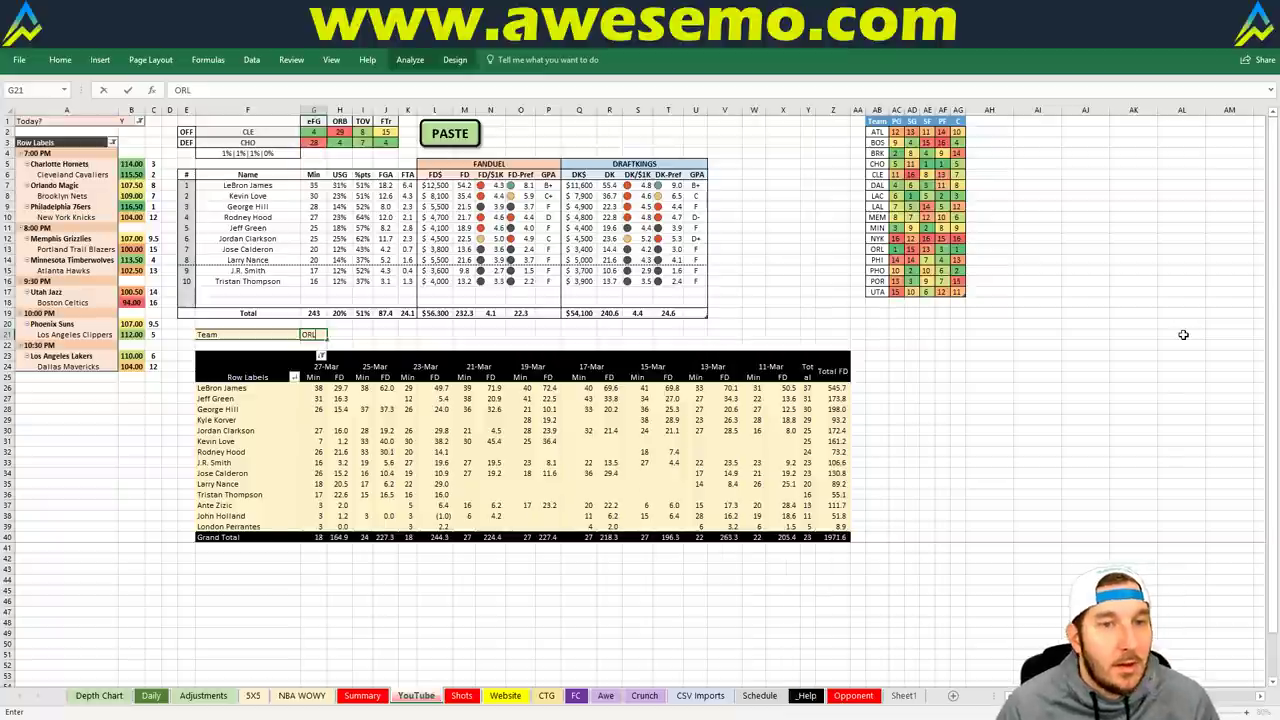
key(Return)
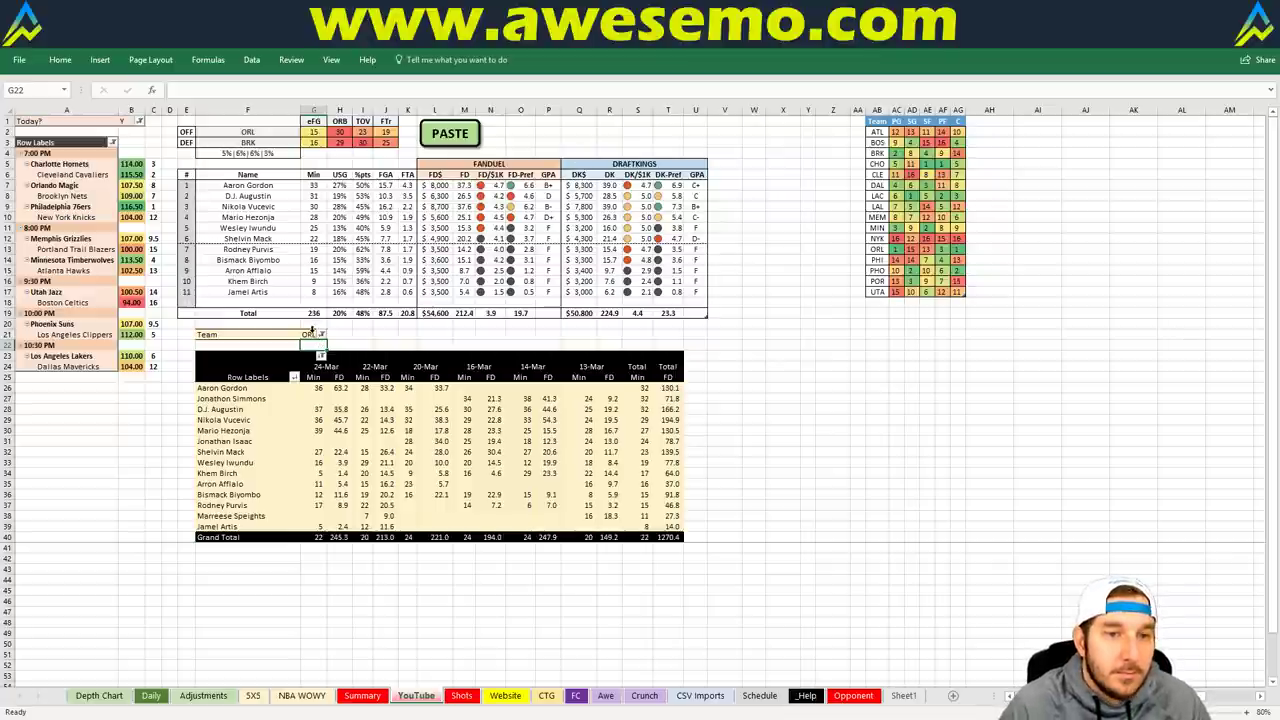
Switch the Team filter to BRK to load the Brooklyn projections and game log.
click(310, 334)
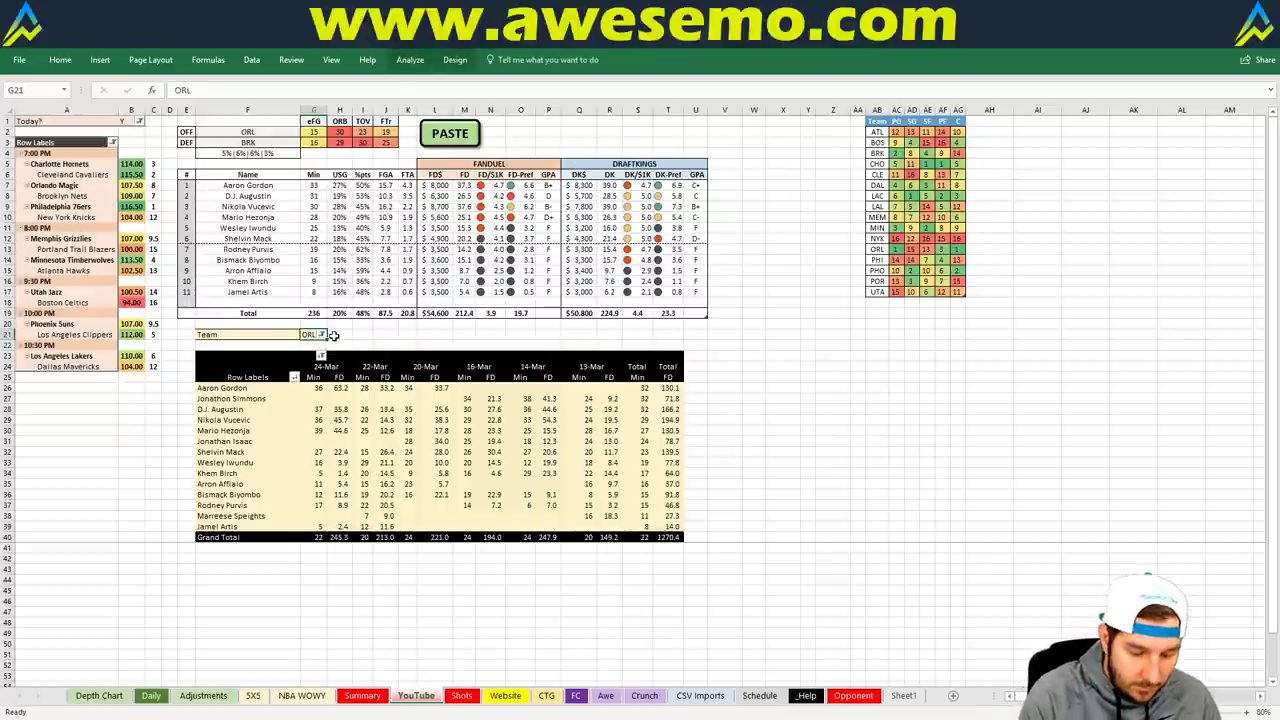
text(BRK)
key(Return)
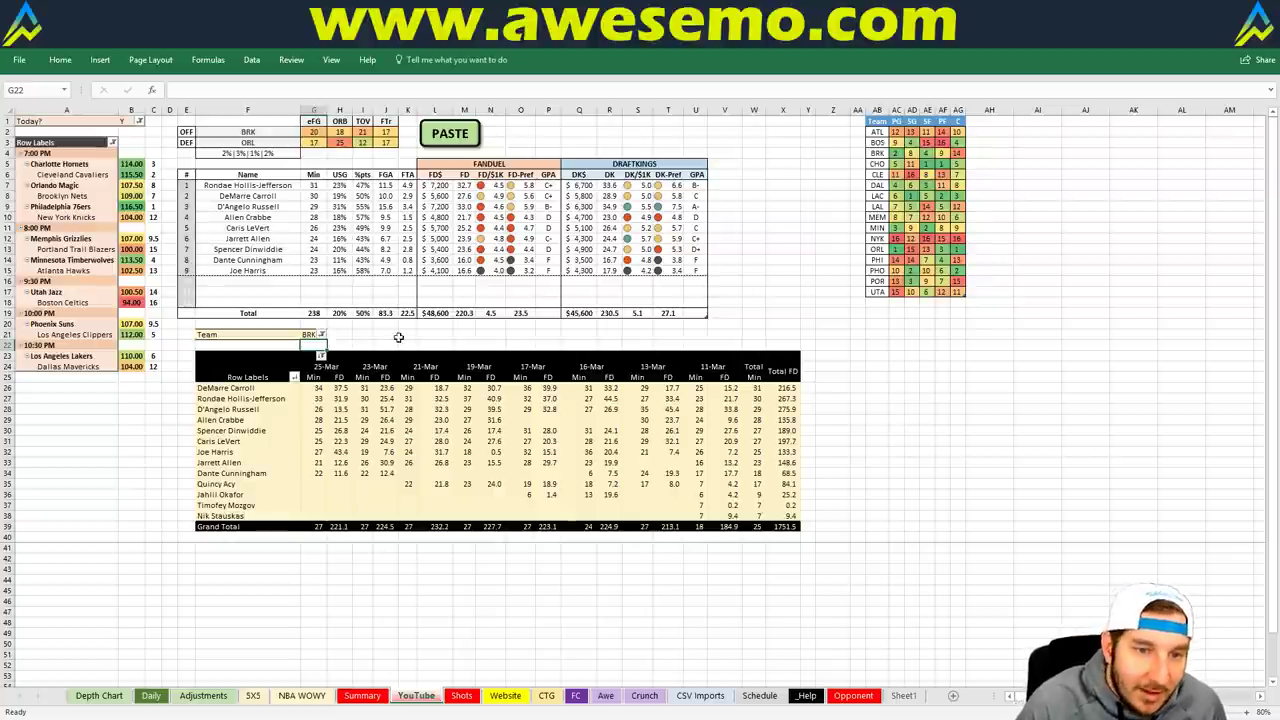
Change the GameDate date filter of the game log to show dates after or equal to 3/13/2018.
right_click(333, 368)
mouse_move(394, 452)
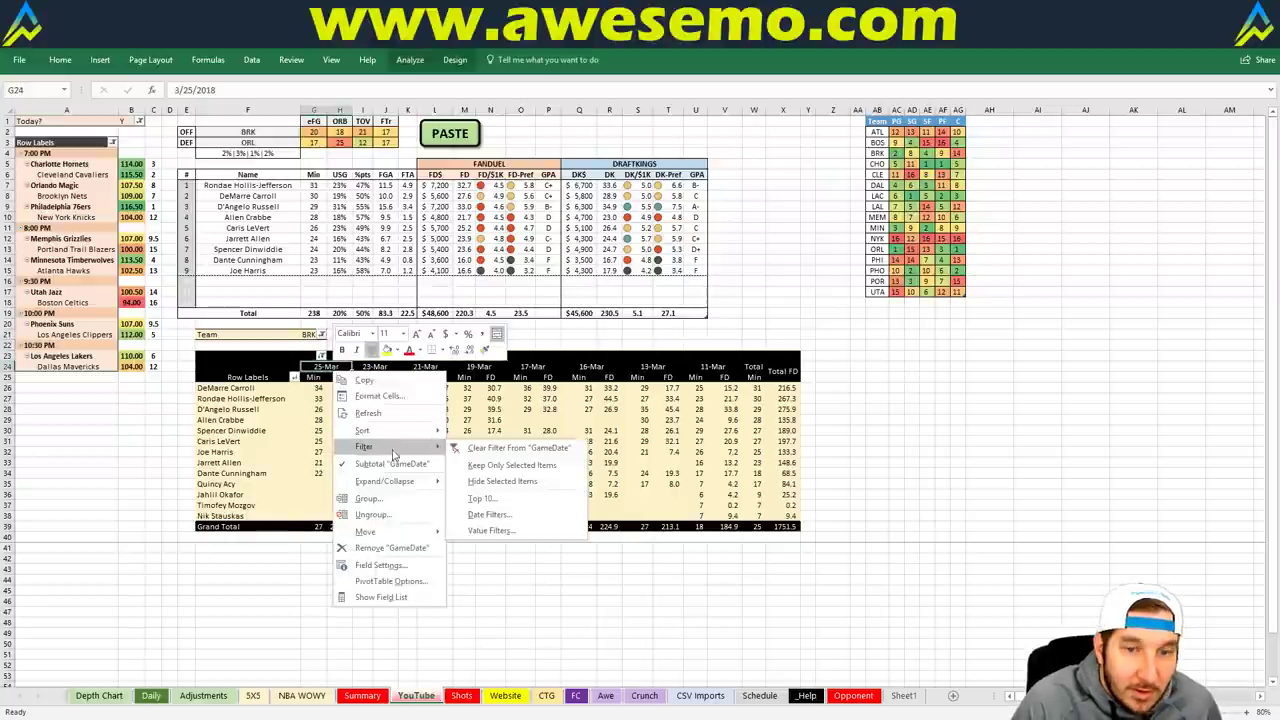
click(489, 514)
click(731, 298)
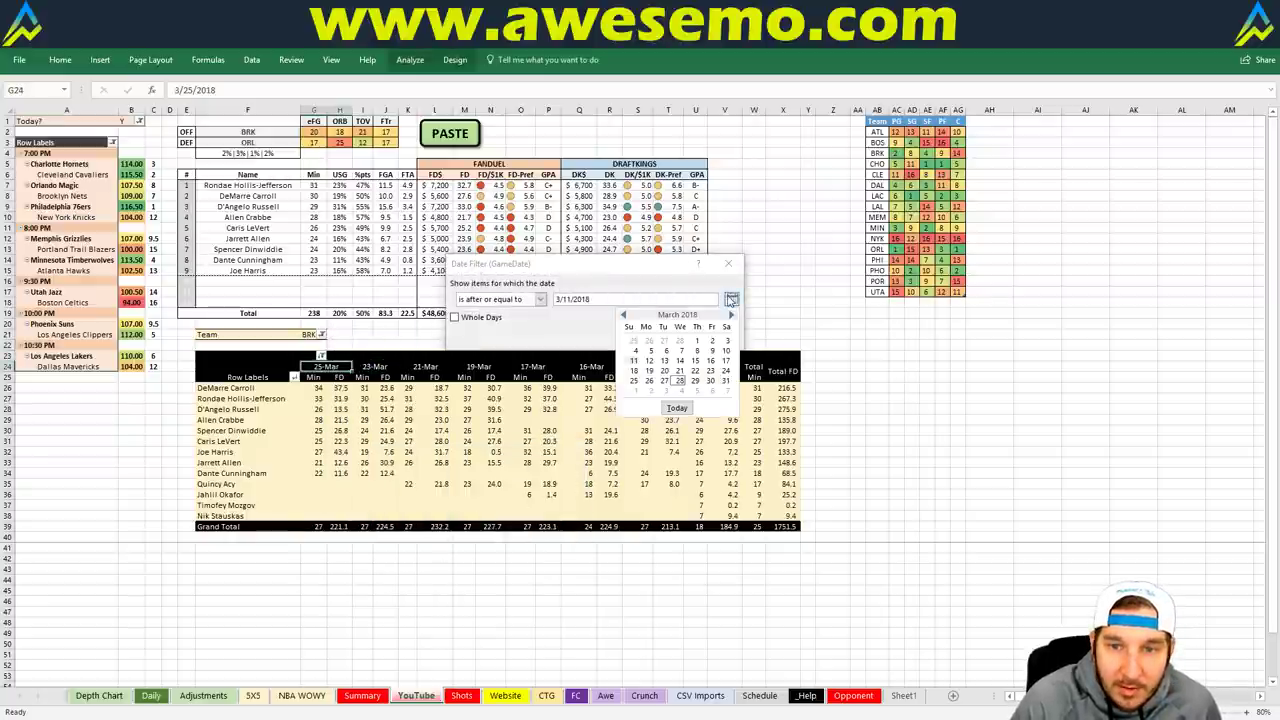
click(666, 356)
click(660, 338)
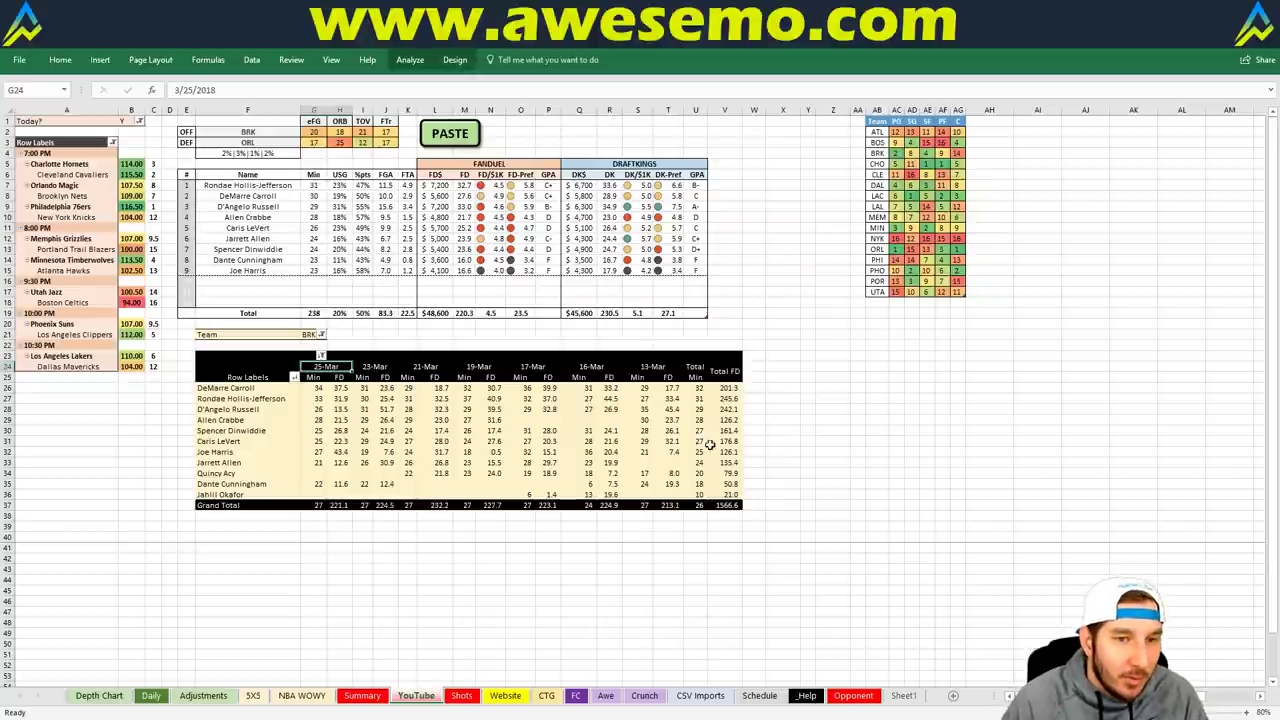
Switch the Team filter to PHI to load the Philadelphia projections and game log.
click(311, 334)
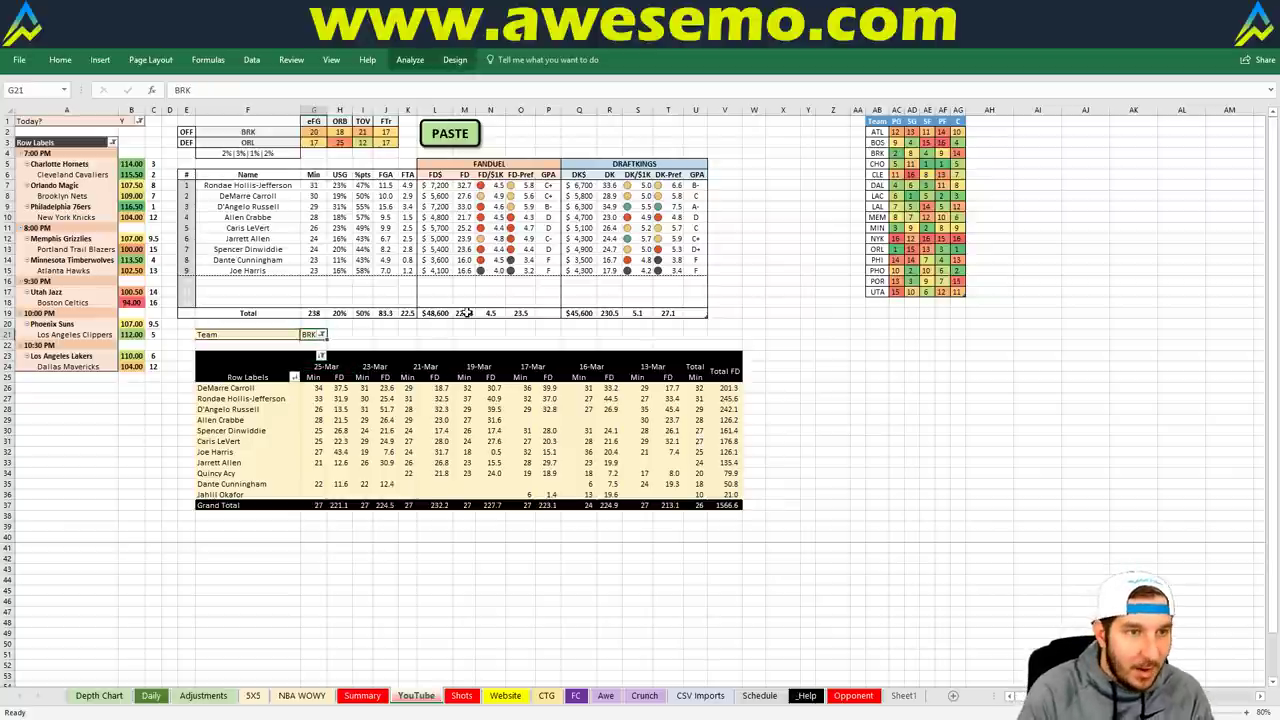
text(PHI)
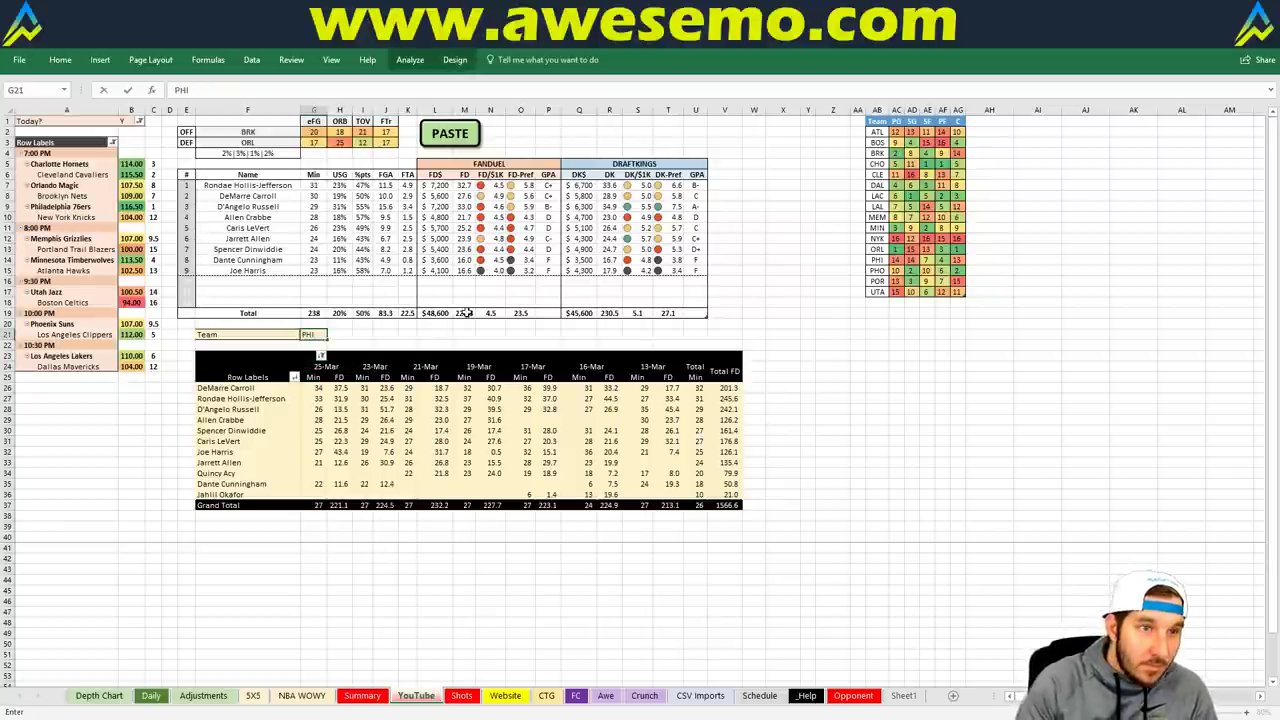
key(Return)
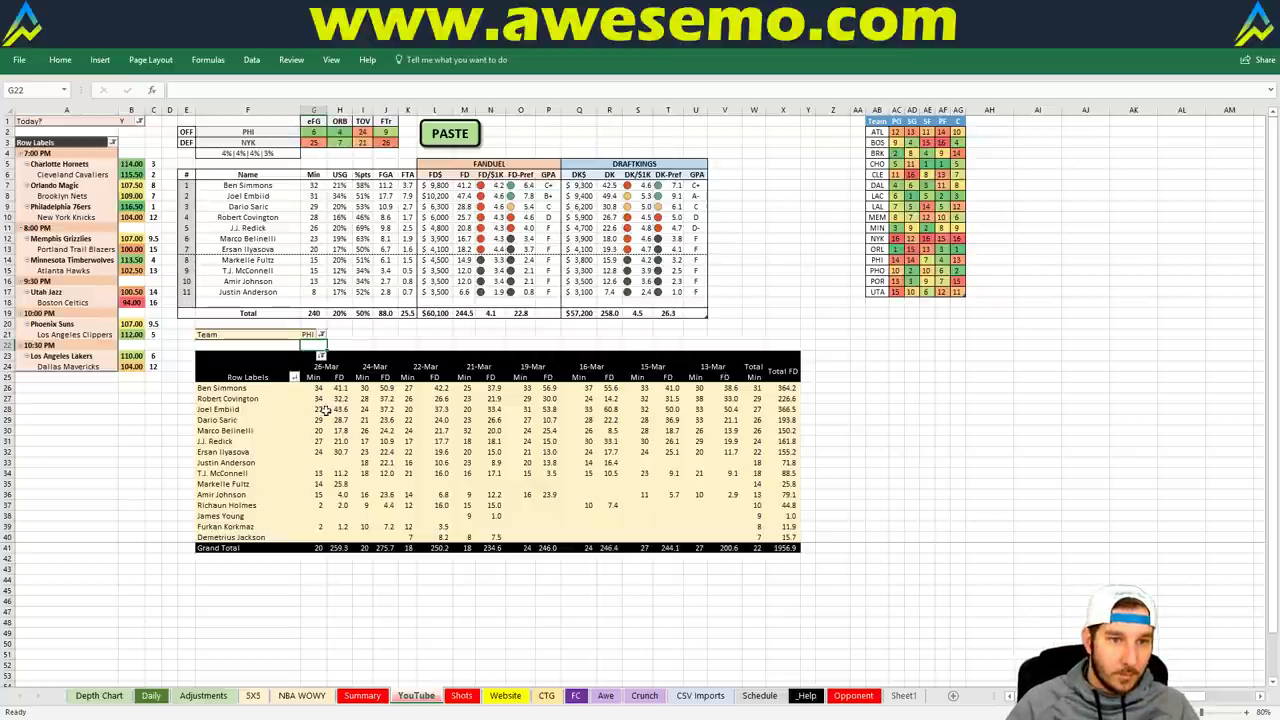
Switch the Team filter to NYK to load the New York projections and game log.
key(Up)
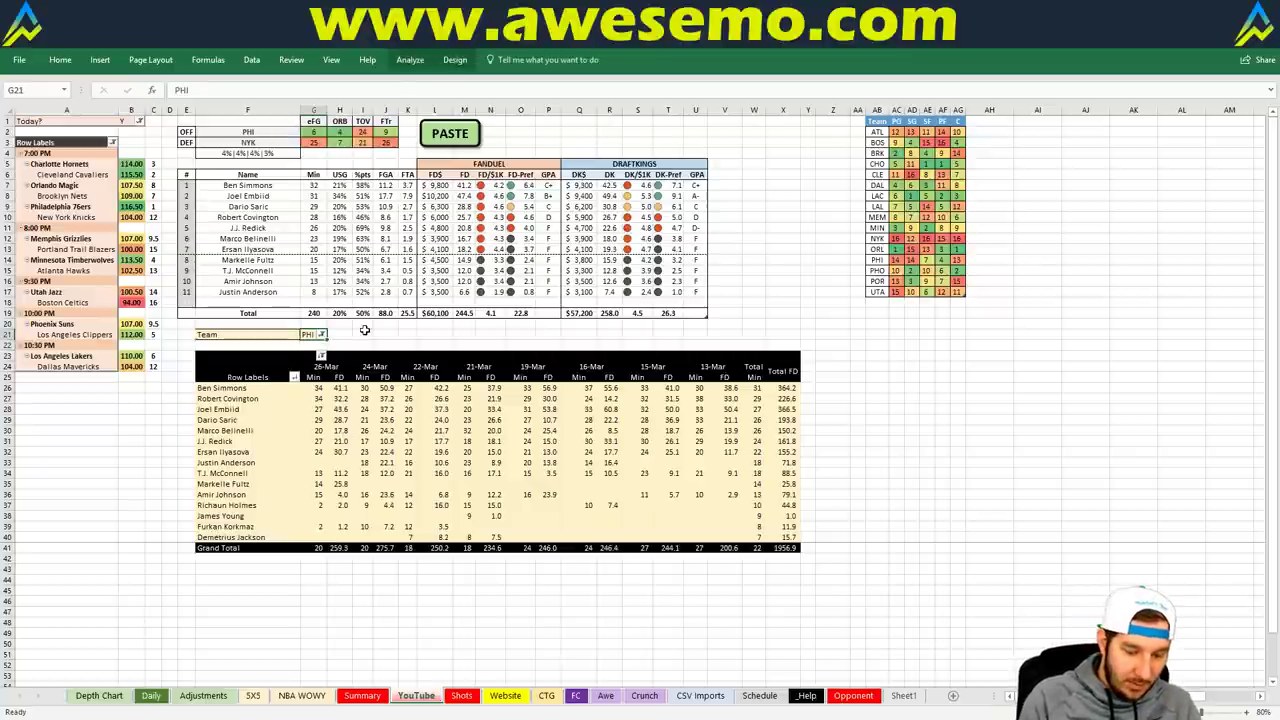
text(NYK)
key(Return)
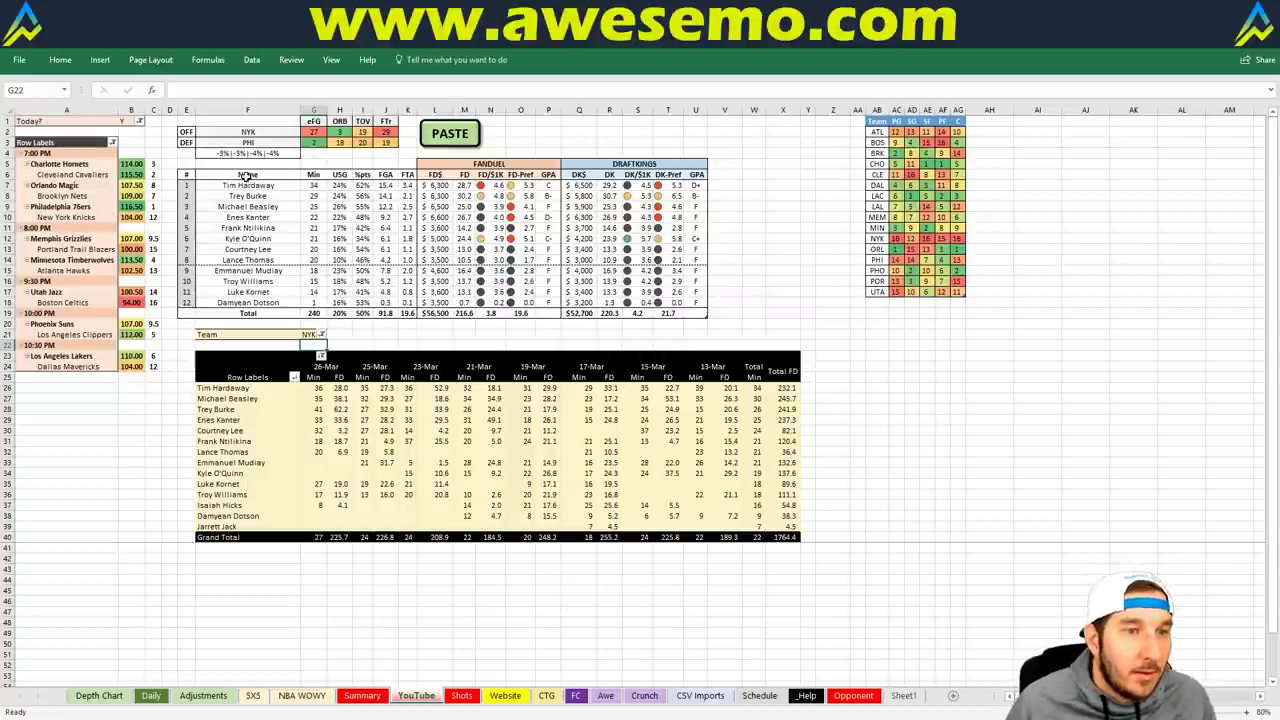
On the Schedule sheet, set the point spread of the Portland at Memphis game to 7.
click(750, 695)
click(482, 163)
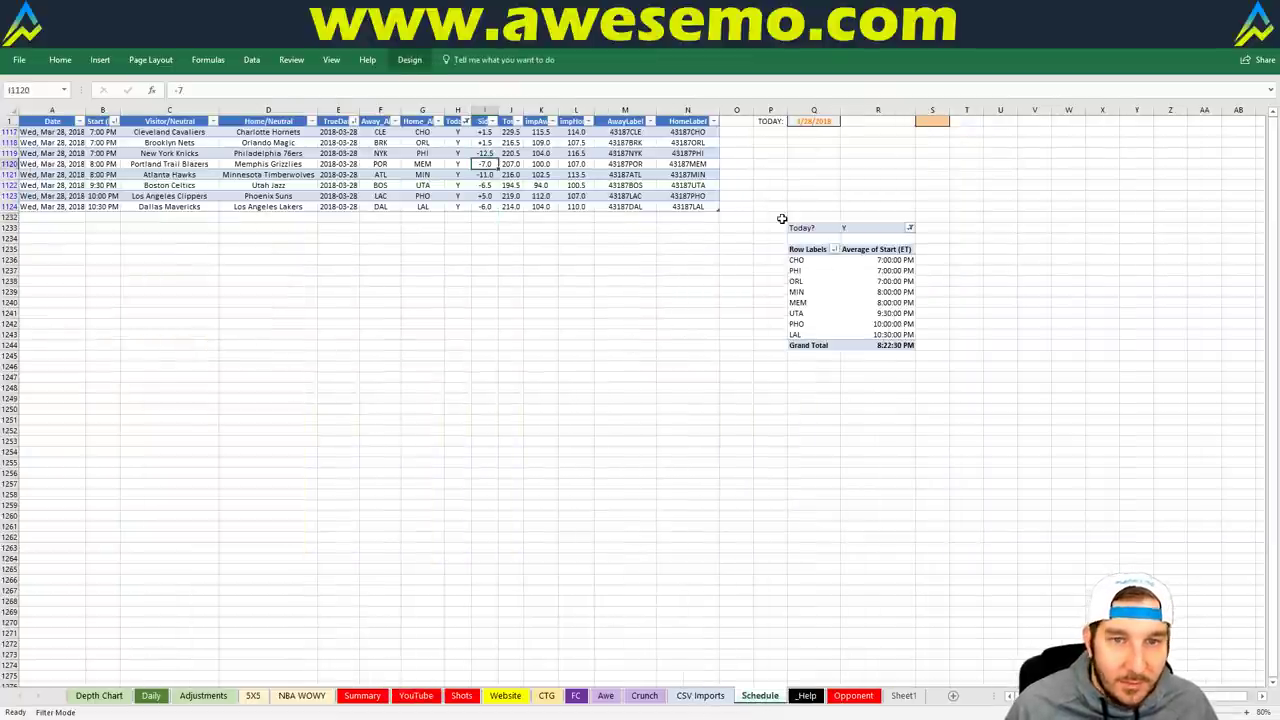
text(7)
key(Return)
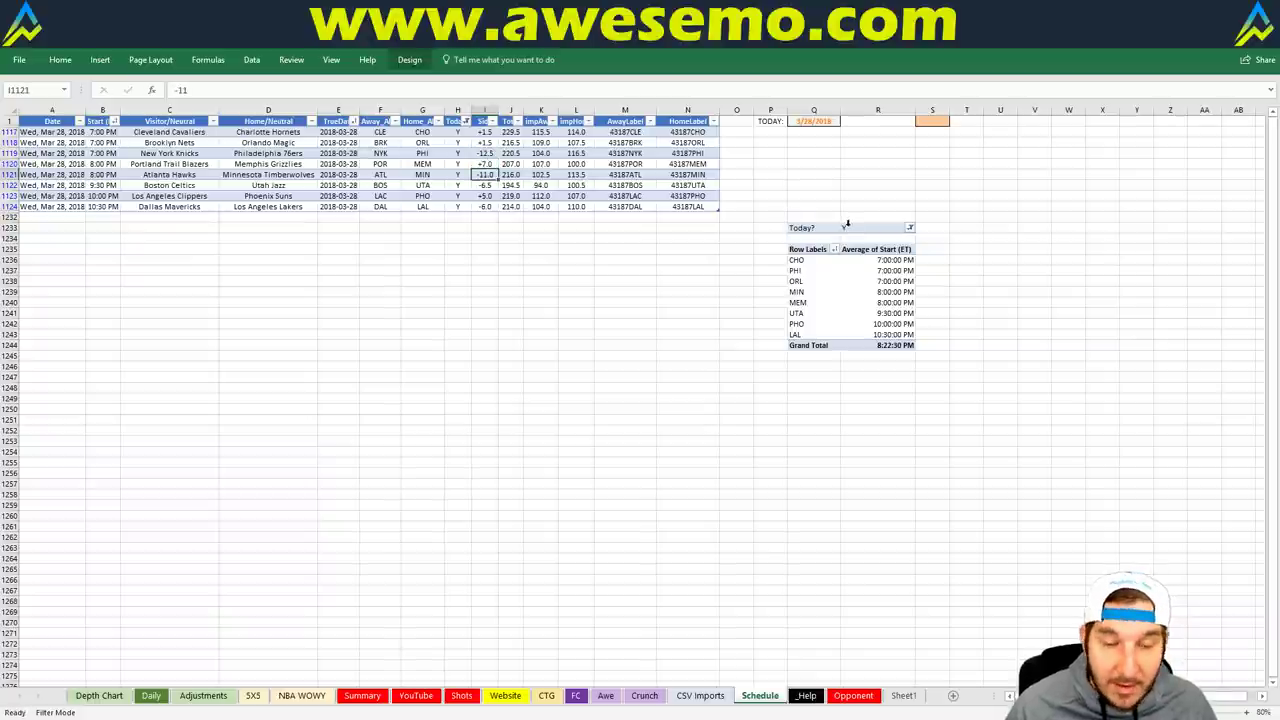
Return to the YouTube sheet and set the Team filter to MEM to load the Memphis projections.
click(203, 695)
click(416, 695)
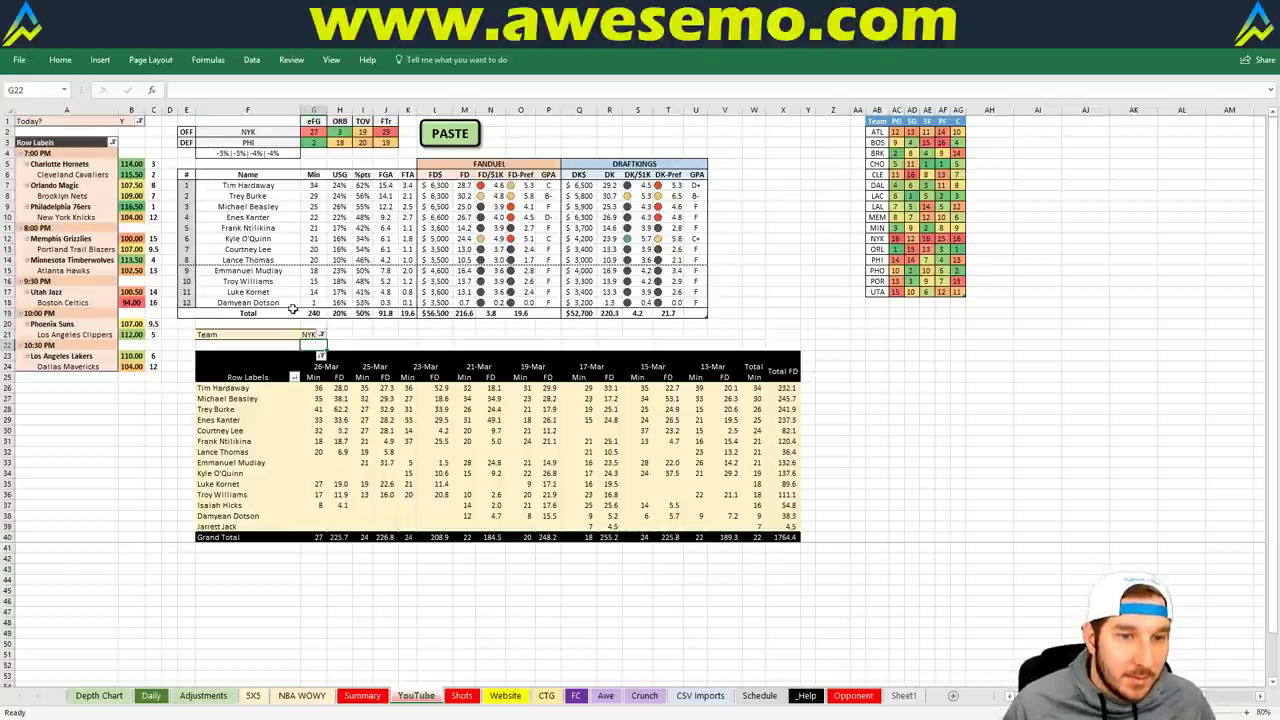
click(320, 334)
click(316, 336)
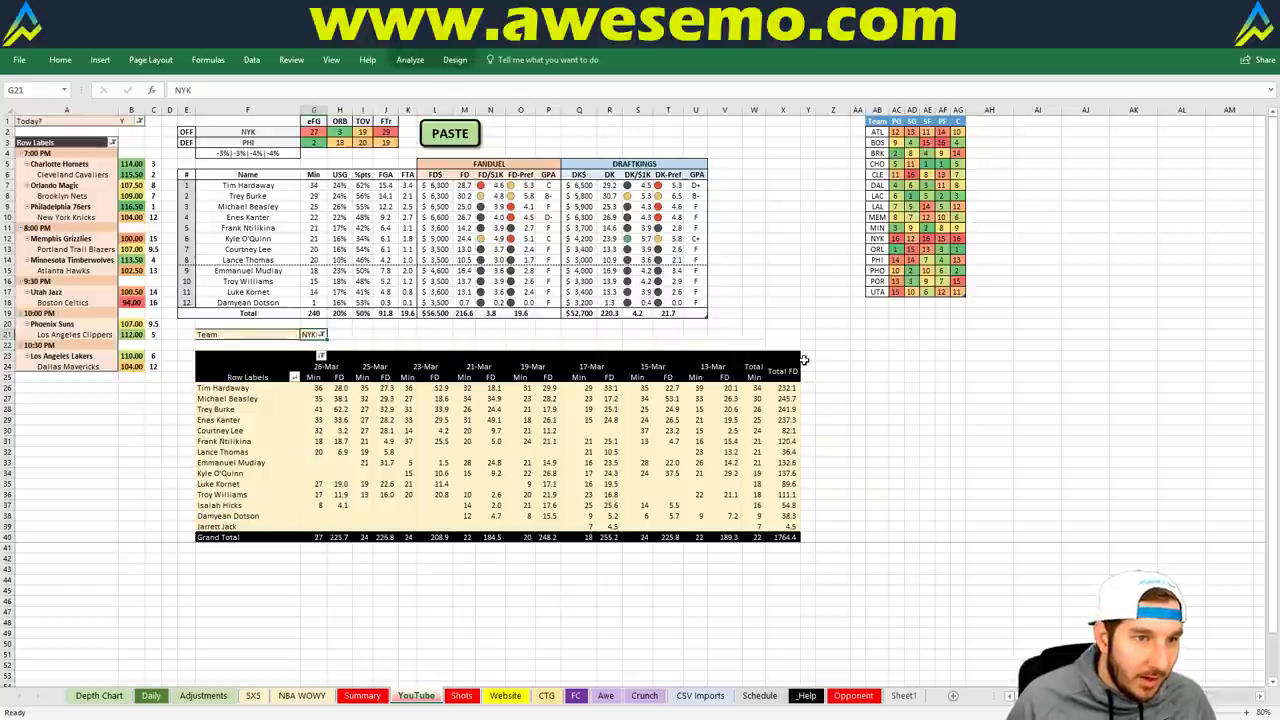
text(MEM)
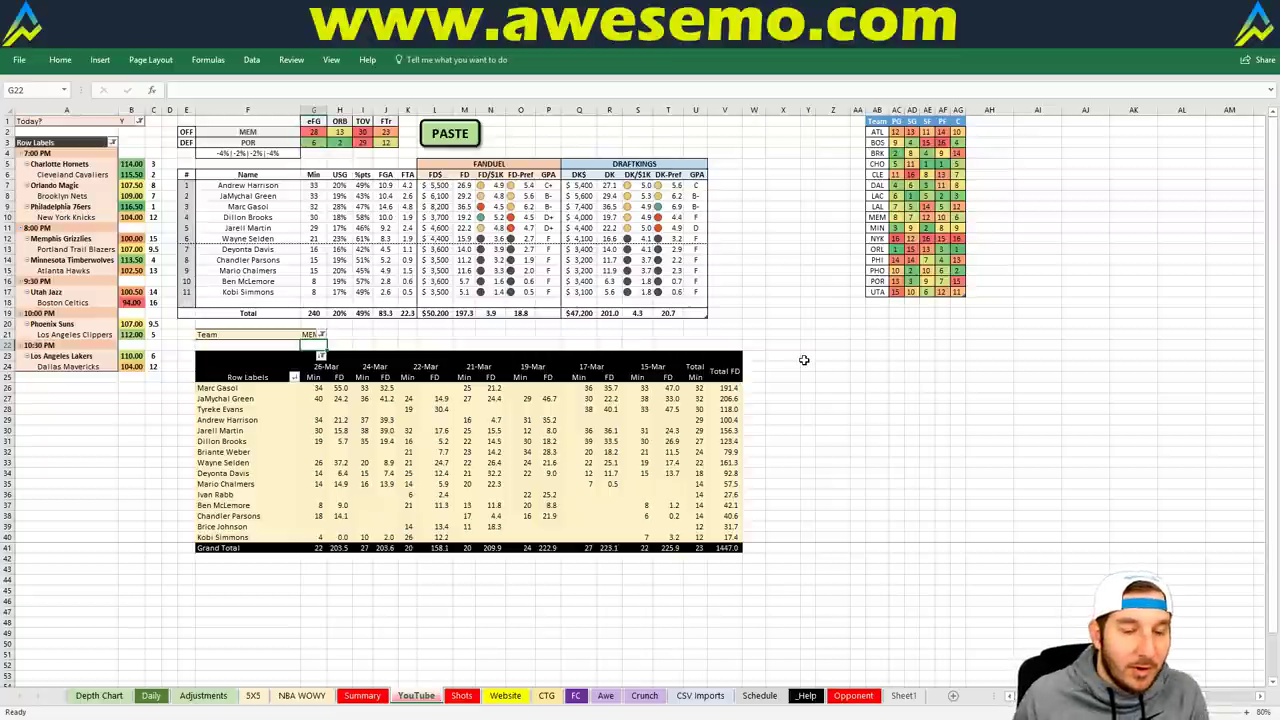
Switch the Team filter to POR to load the Portland projections and game log.
mouse_move(213, 718)
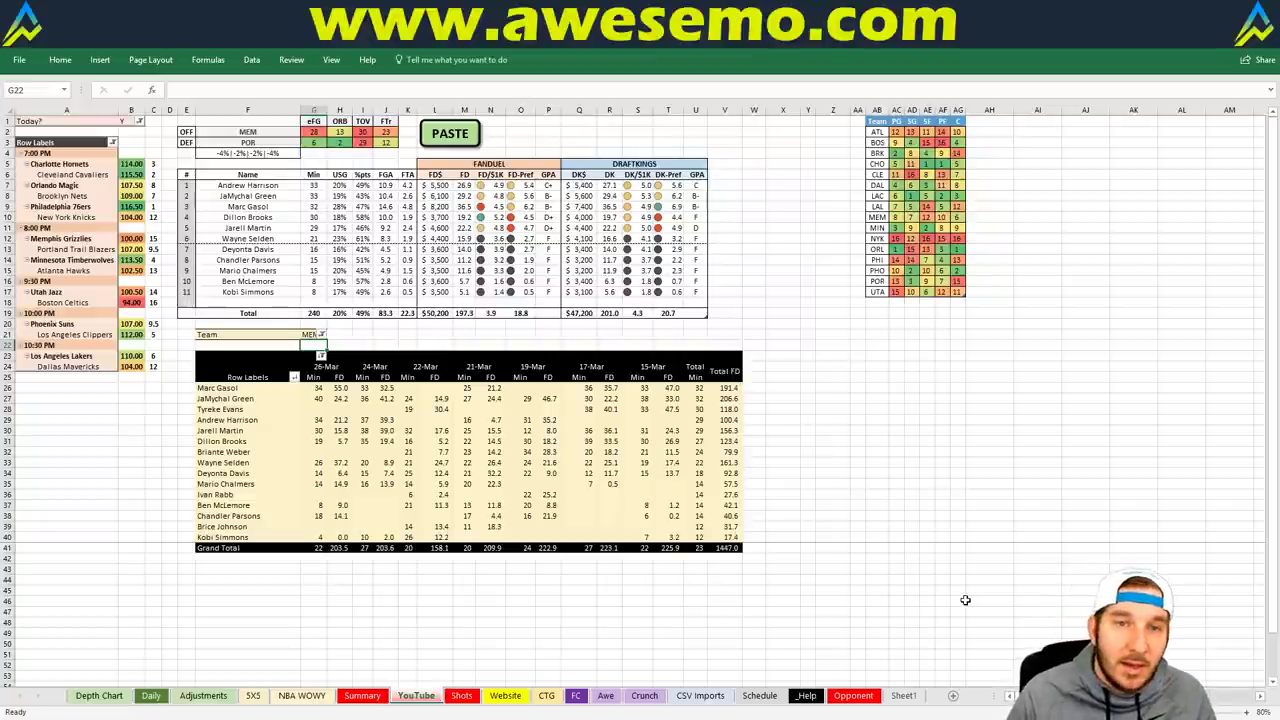
text(2)
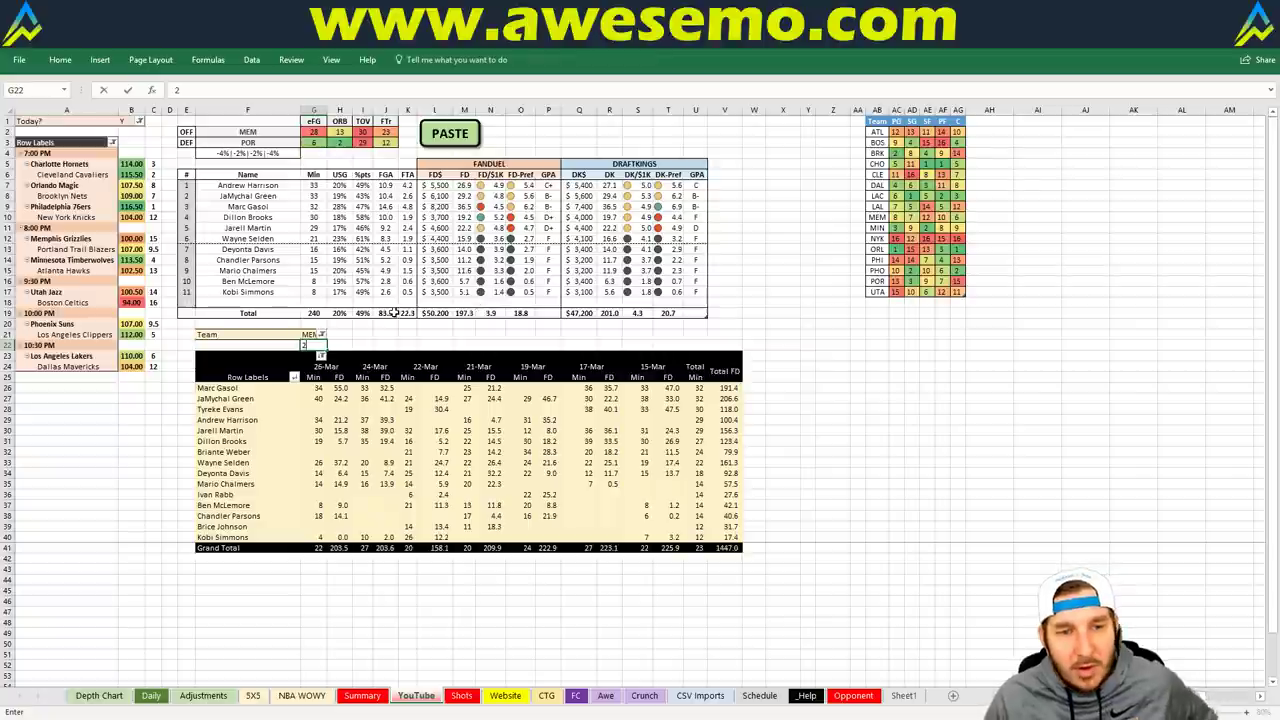
key(BackSpace)
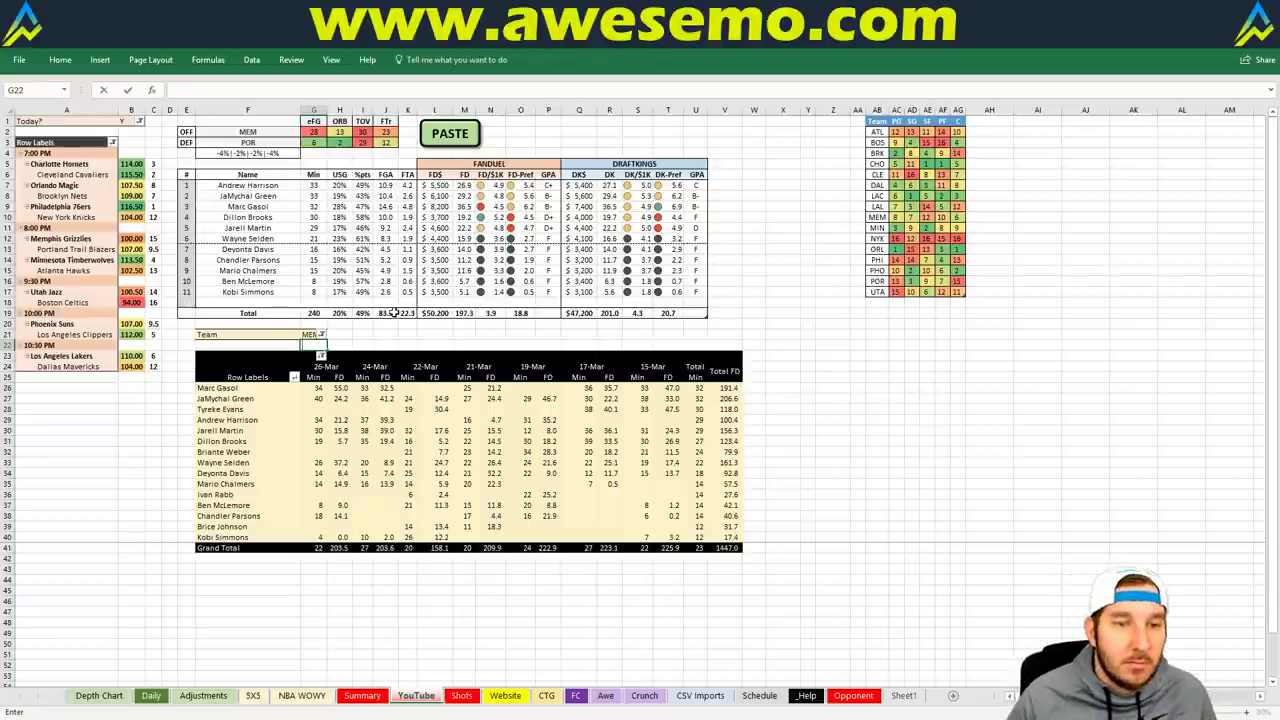
key(Up)
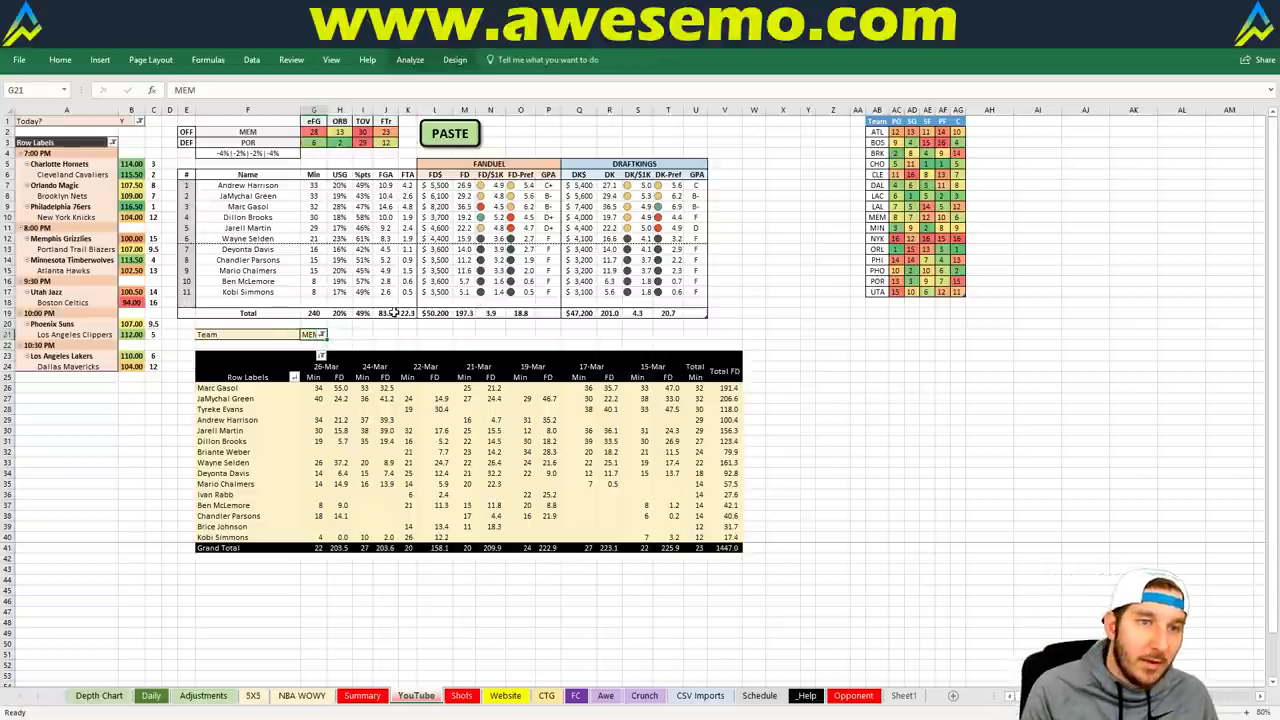
text(POR)
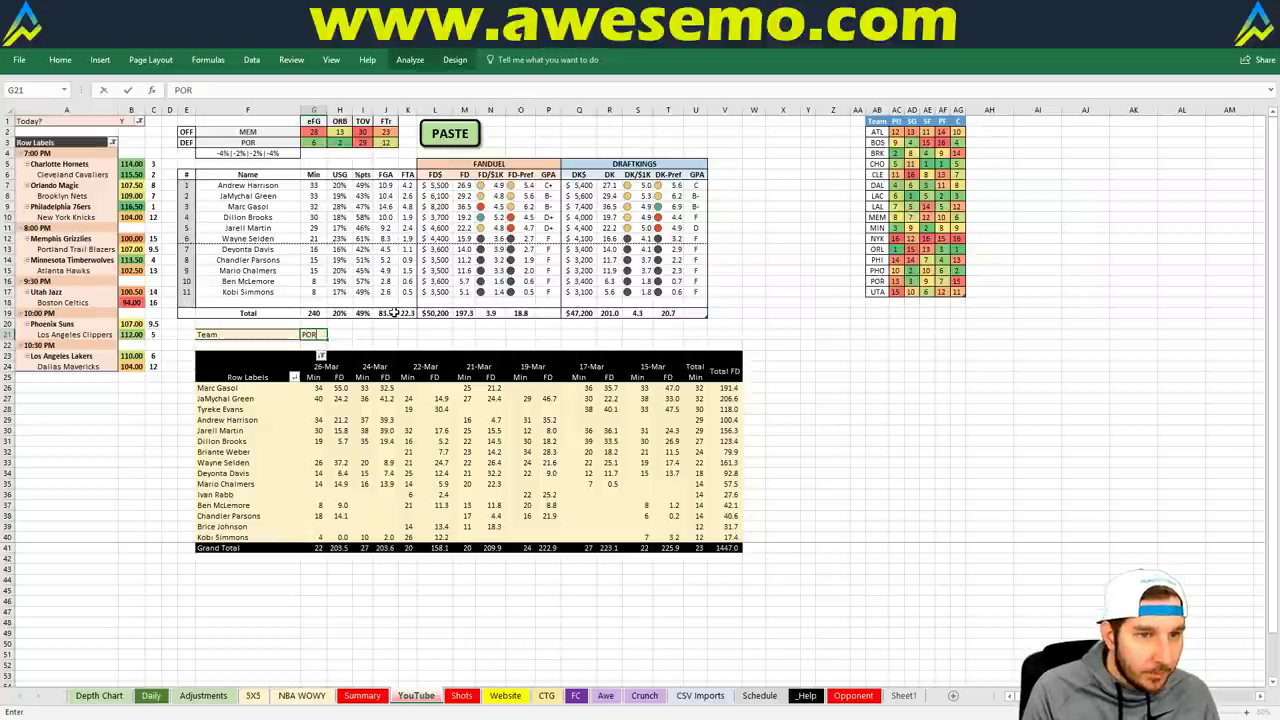
key(Return)
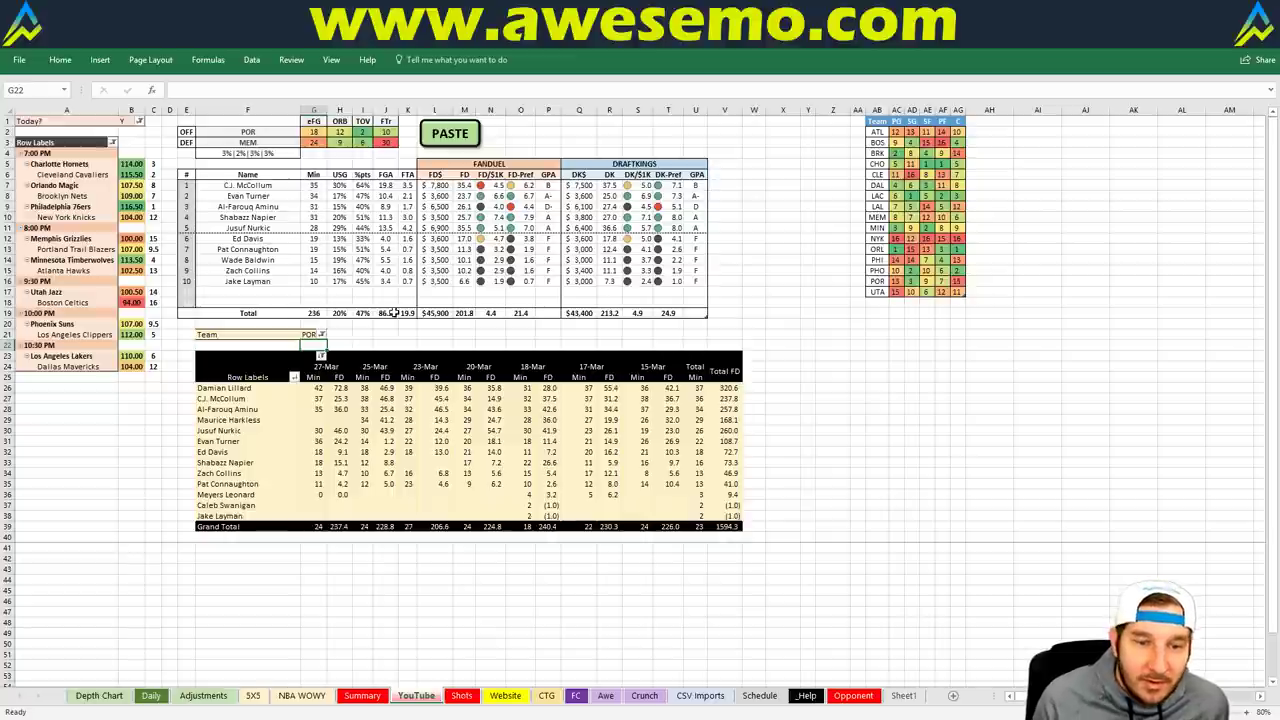
On the Adjustments sheet, give C.J. McCollum a 5% boost.
click(203, 695)
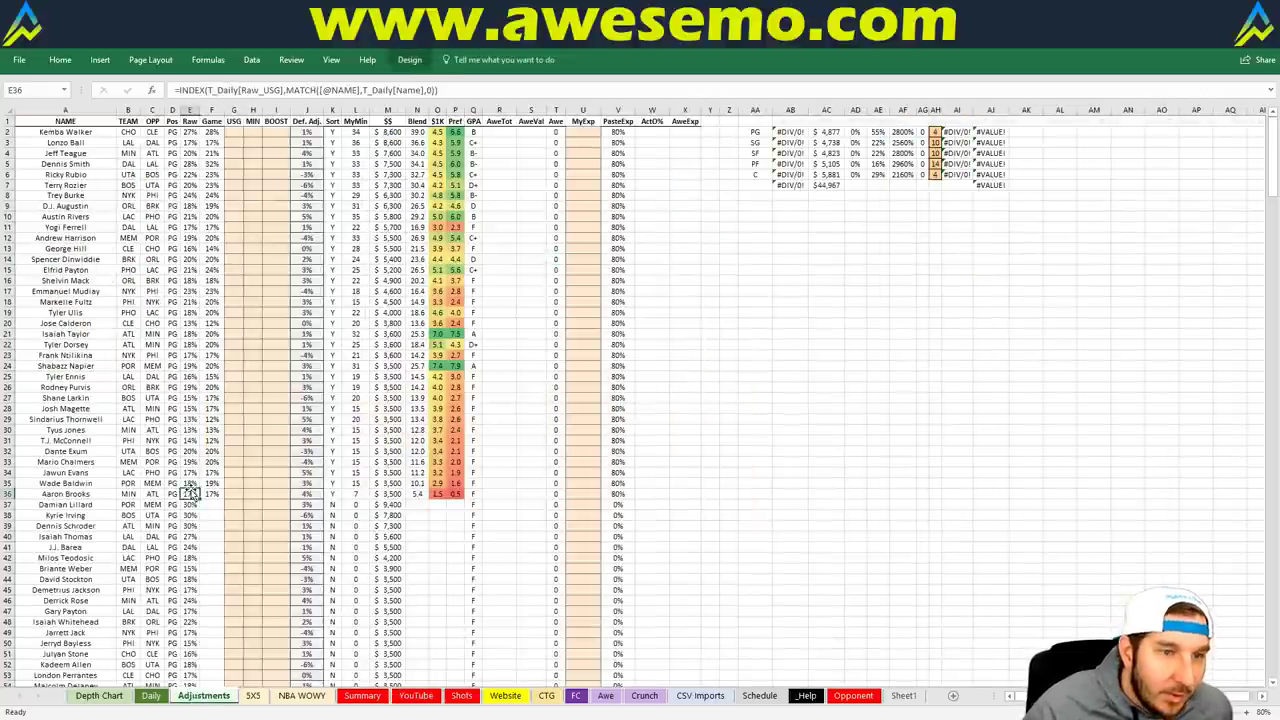
scroll(190, 493, down, 15)
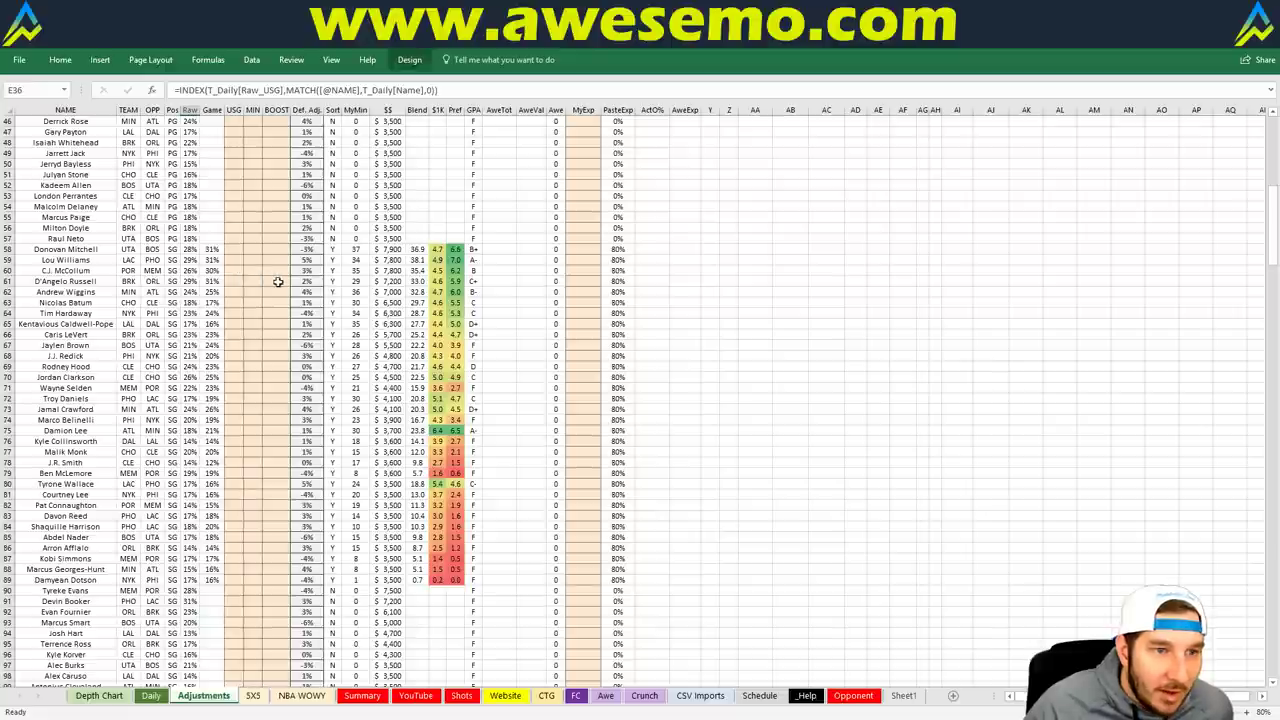
click(275, 270)
text(5)
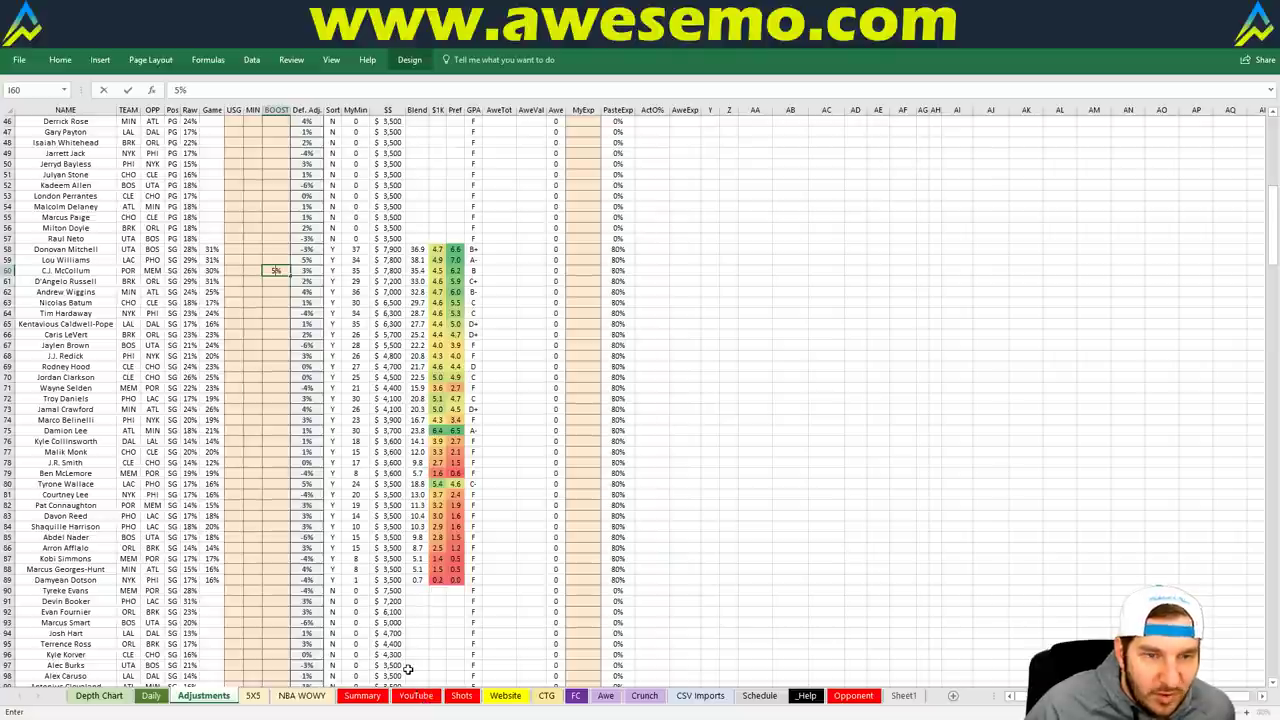
key(Return)
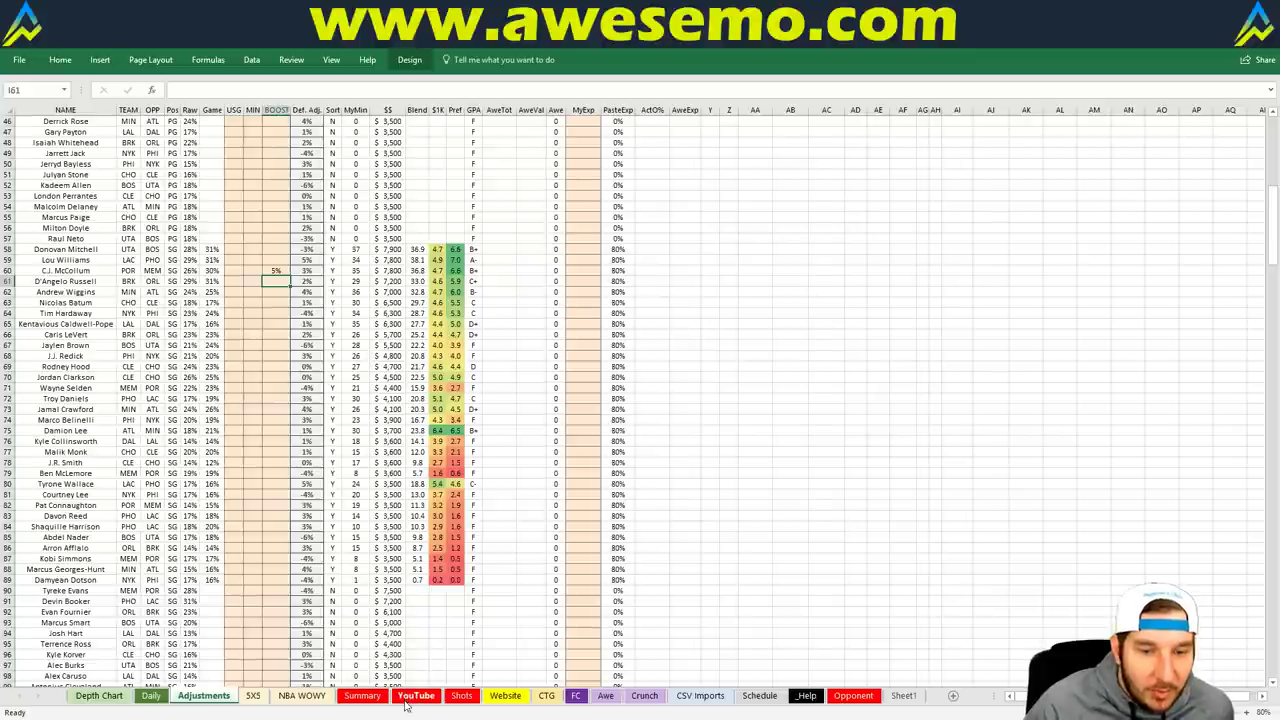
Return to the YouTube sheet and set the Team filter to MIN to load the Minnesota projections.
click(414, 695)
click(772, 492)
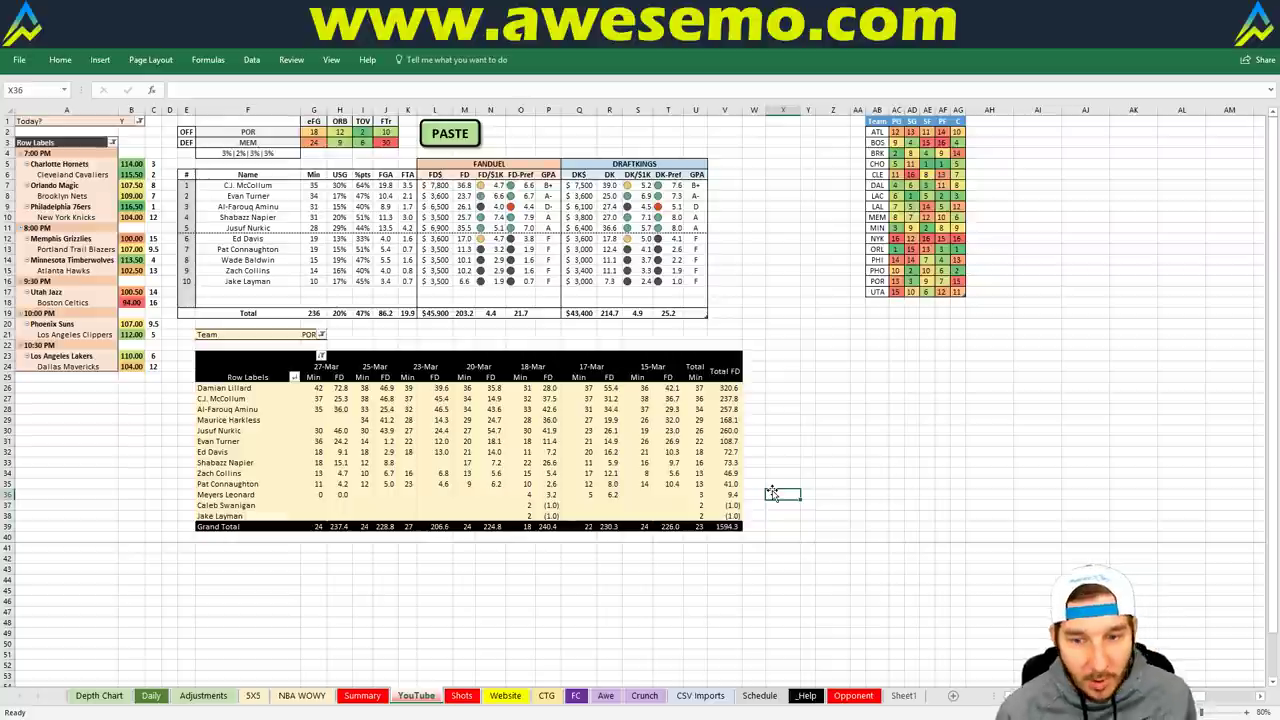
click(310, 334)
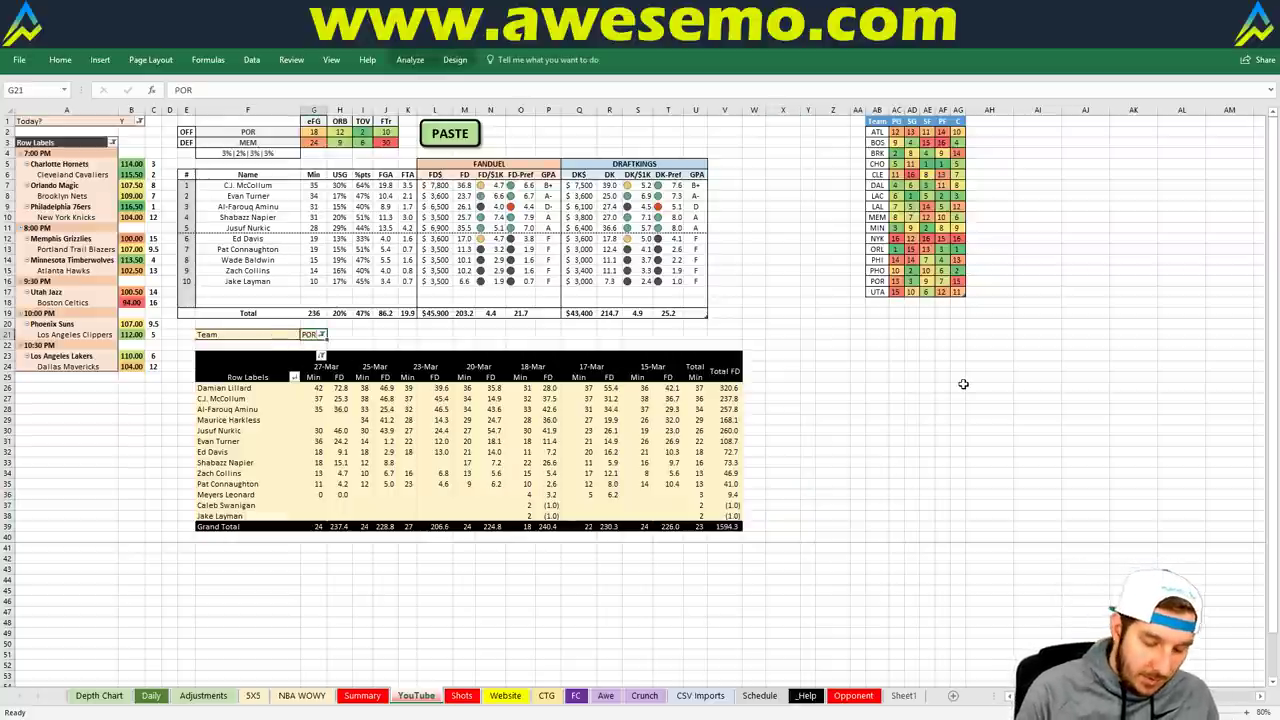
text(MIN)
key(Return)
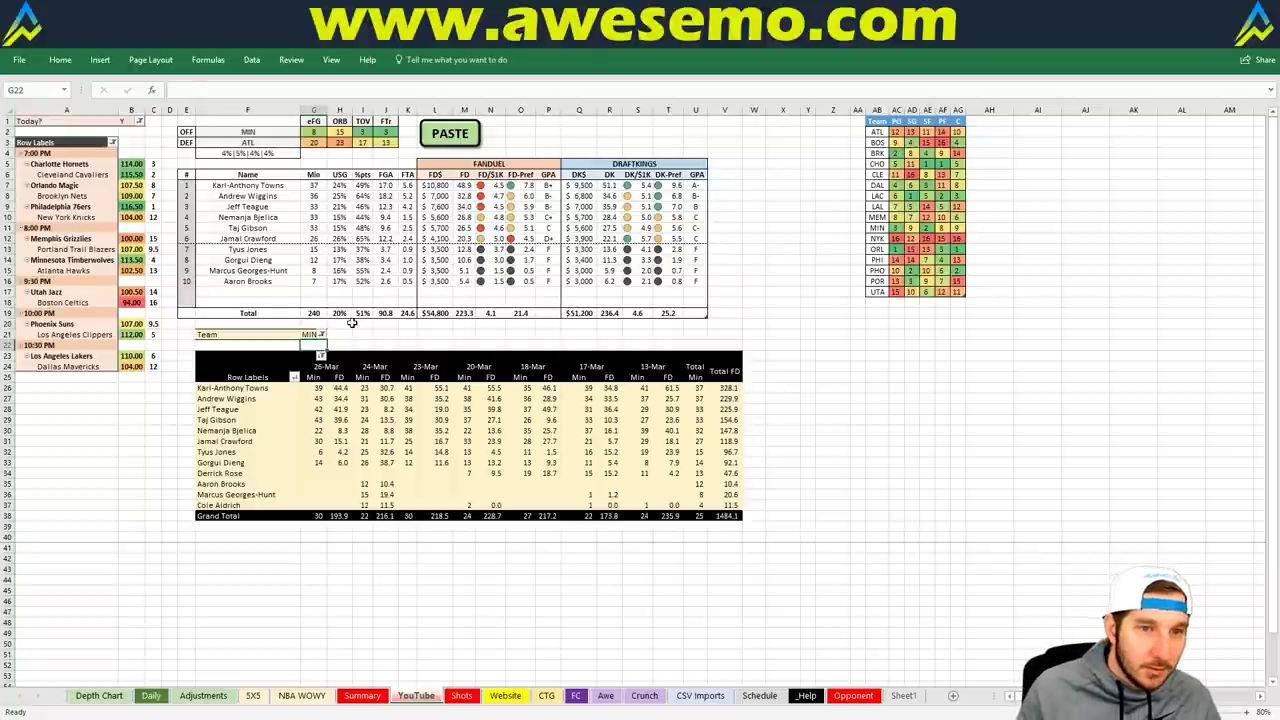
key(Up)
text(Hawks)
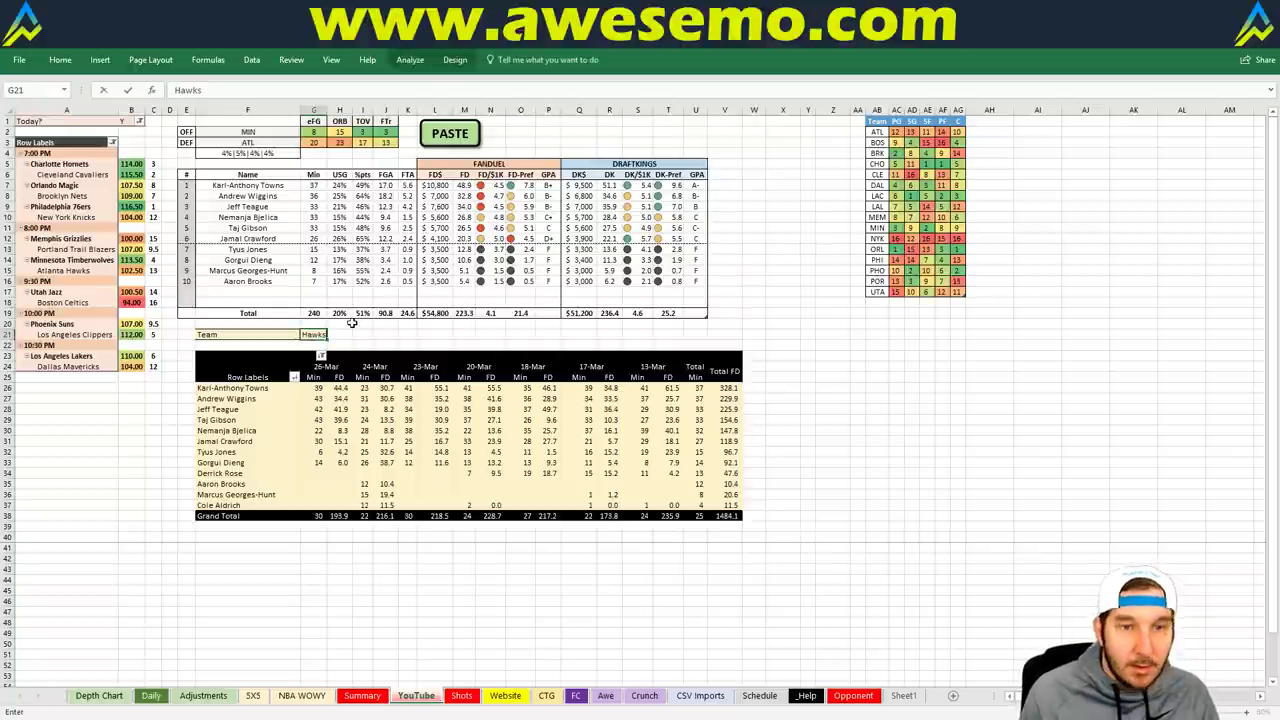
key(Return)
key(Escape)
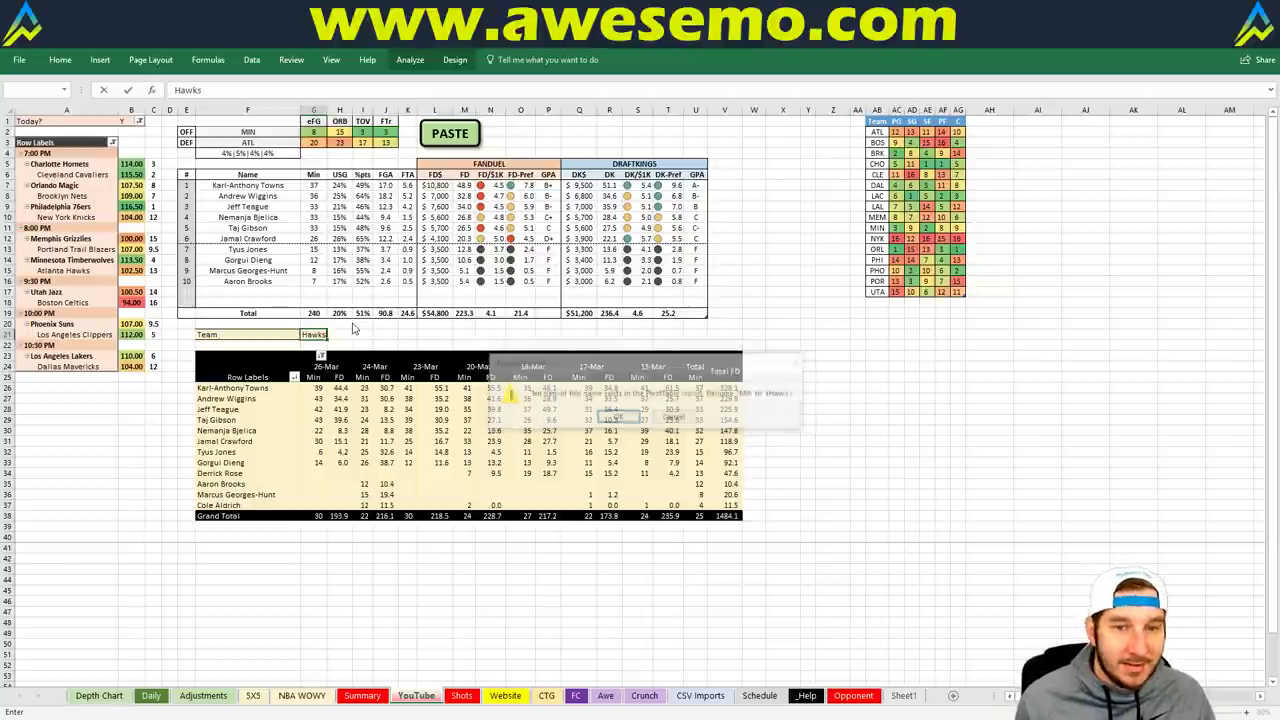
Set the Team filter to ATL to load the Atlanta projections and game log.
text(ATL)
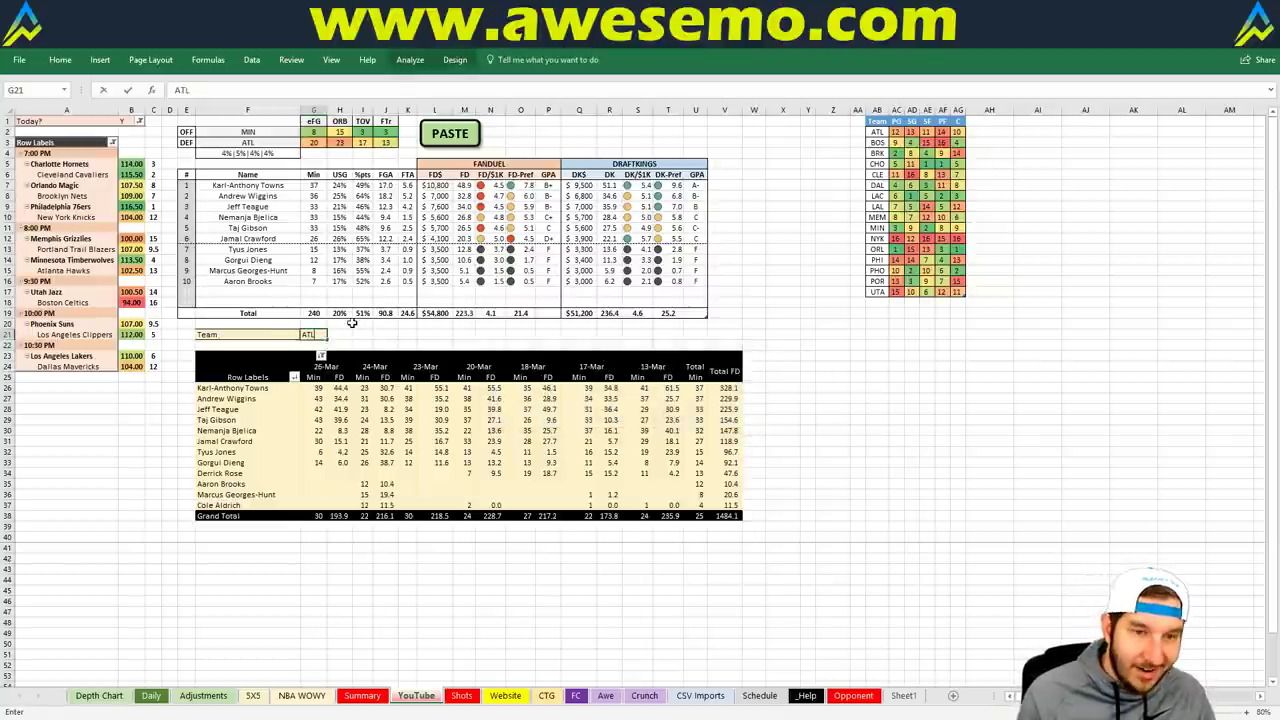
key(Return)
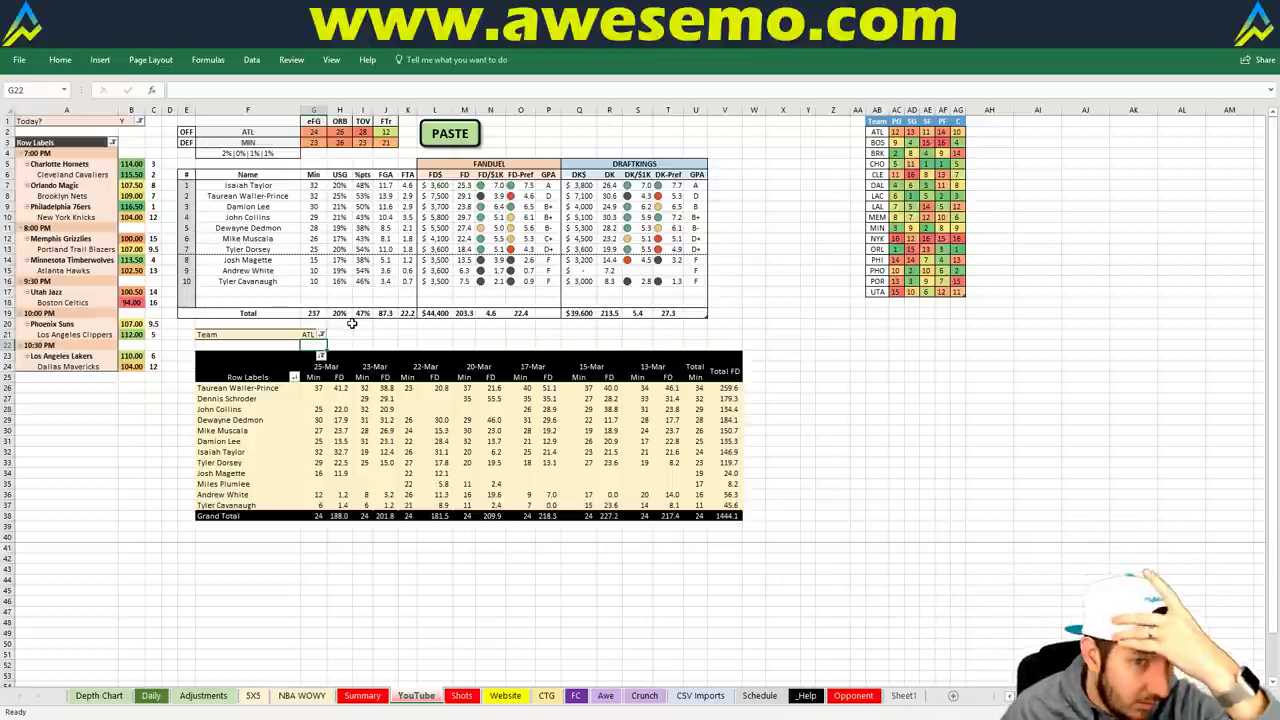
Examine the 23-Mar and 22-Mar game log entries of Taurean Waller-Prince, Damion Lee and Mike Muscala, plus Muscala's FanDuel salary.
click(345, 389)
key(Right)
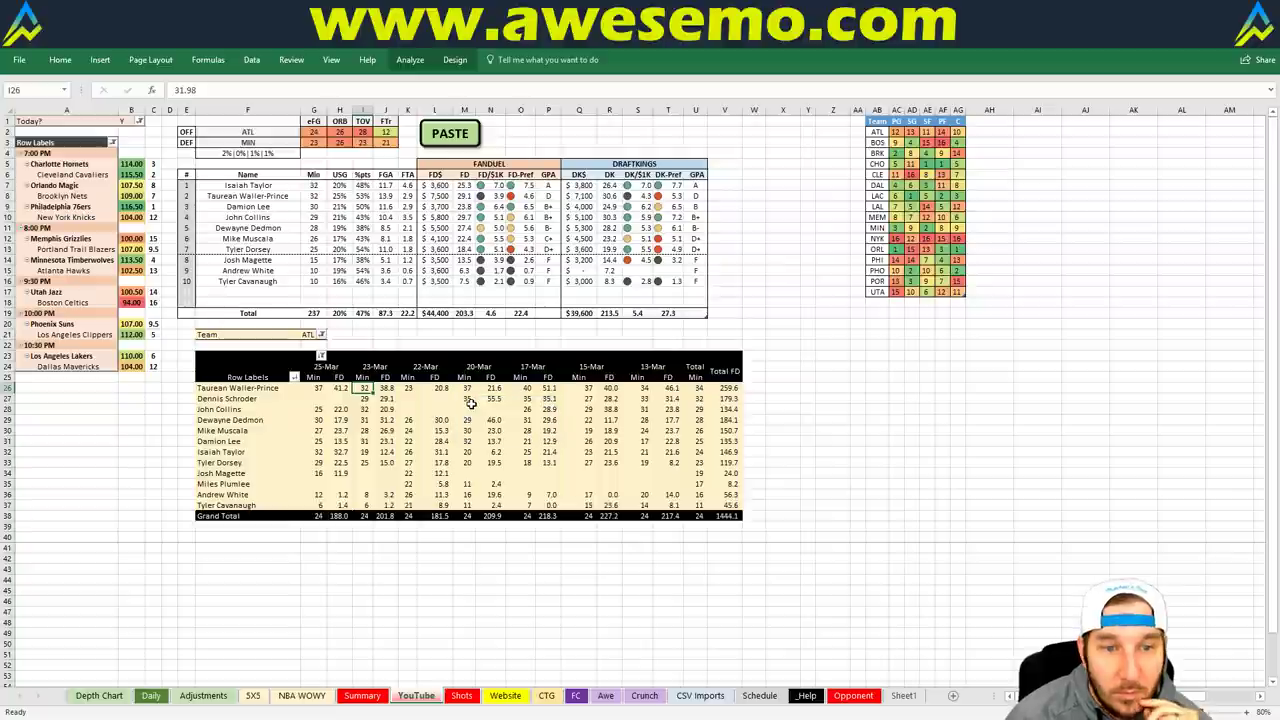
click(436, 388)
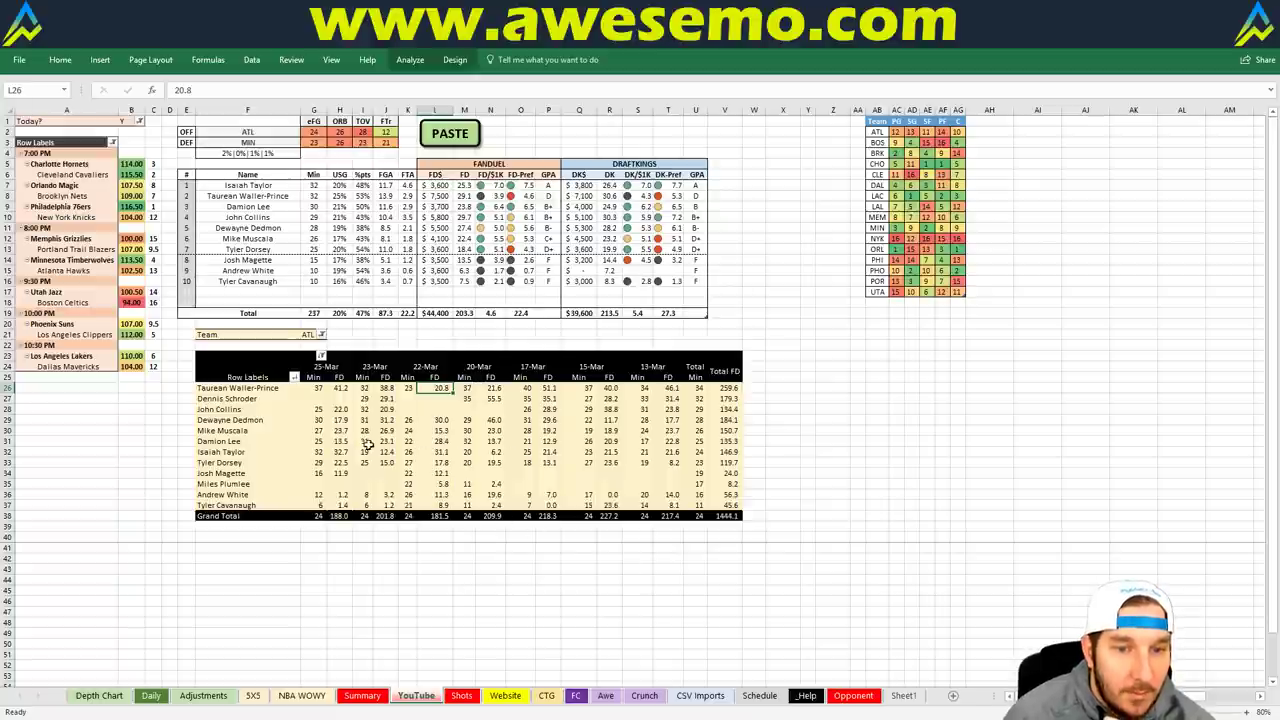
click(387, 441)
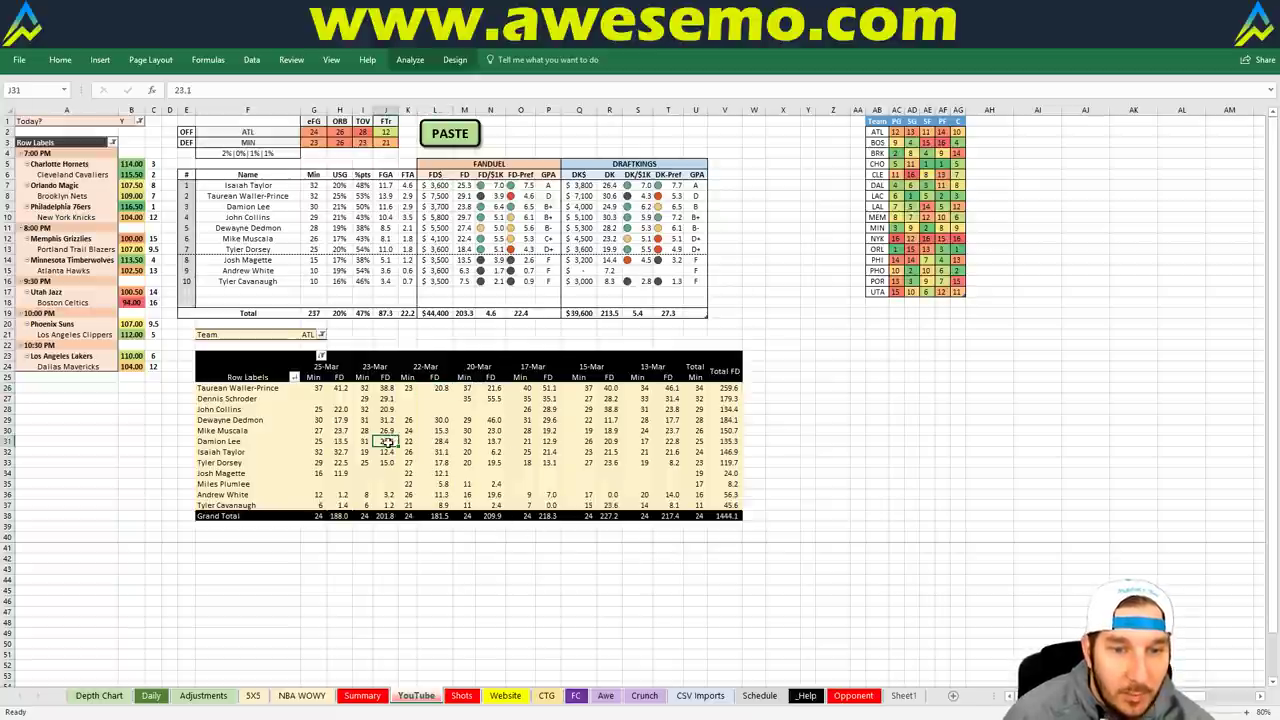
click(440, 443)
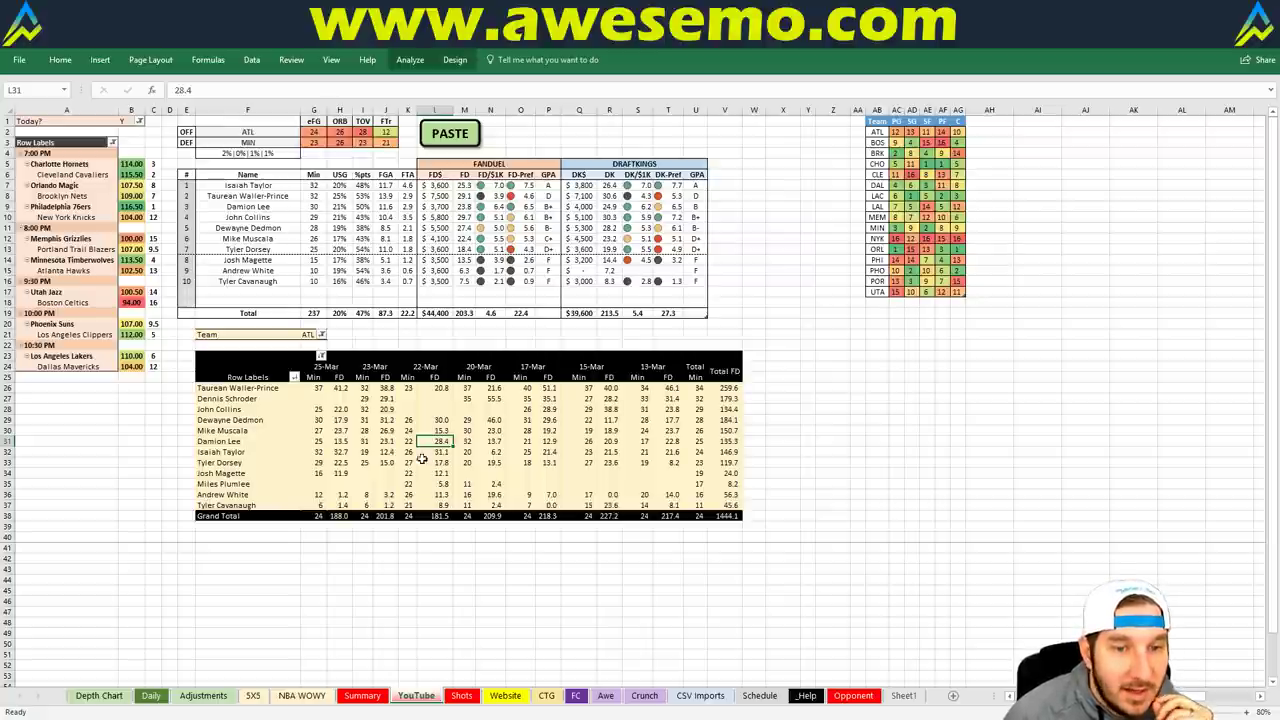
click(388, 430)
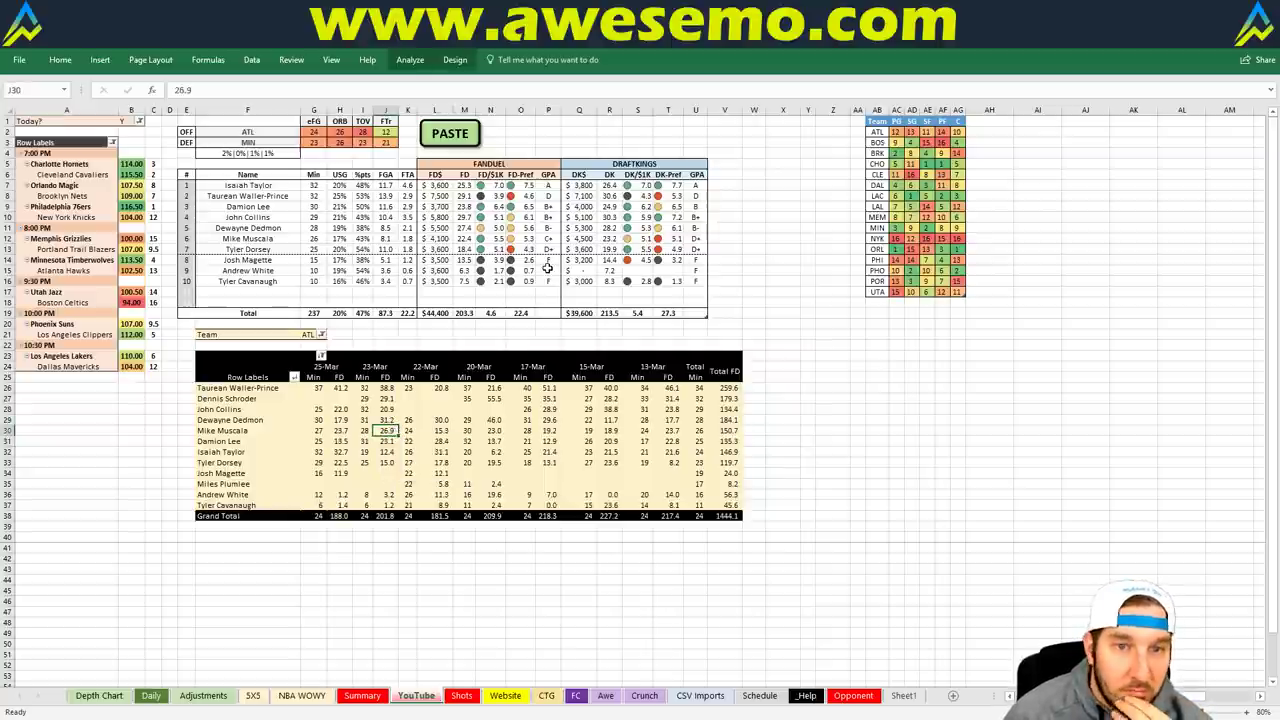
click(440, 238)
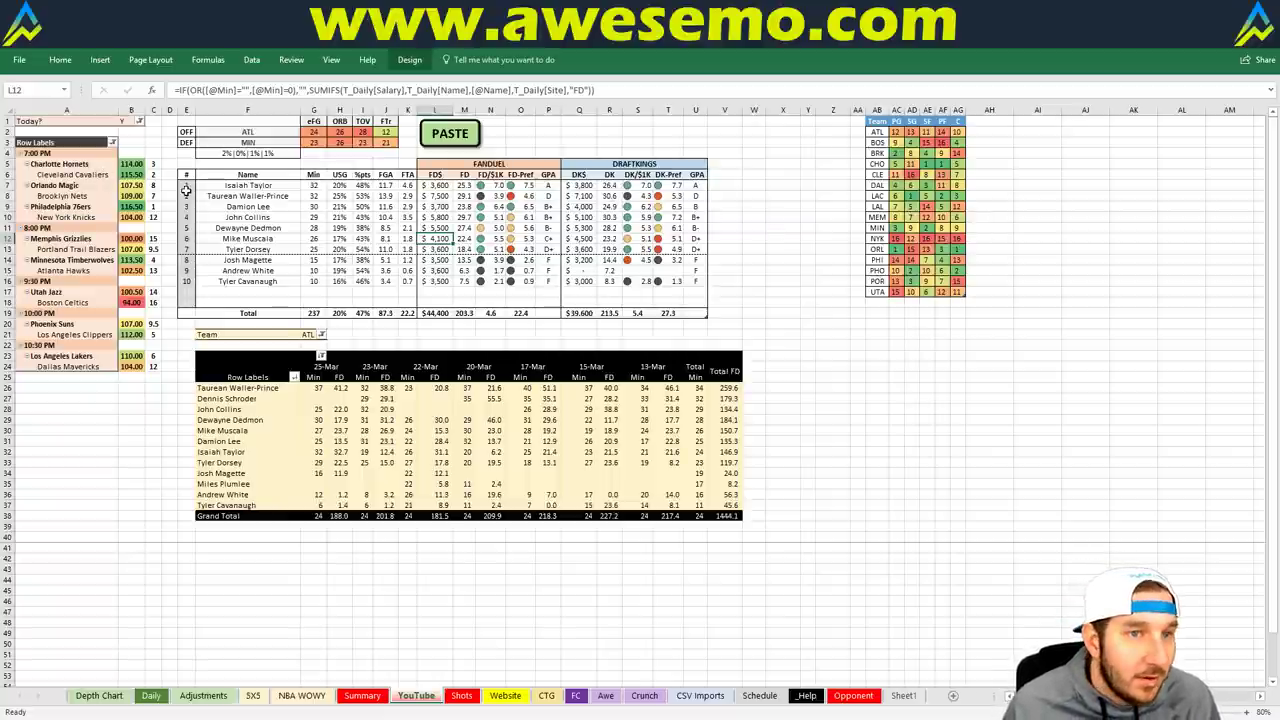
Switch the Team filter to UTA to load the Utah projections and game log.
click(309, 335)
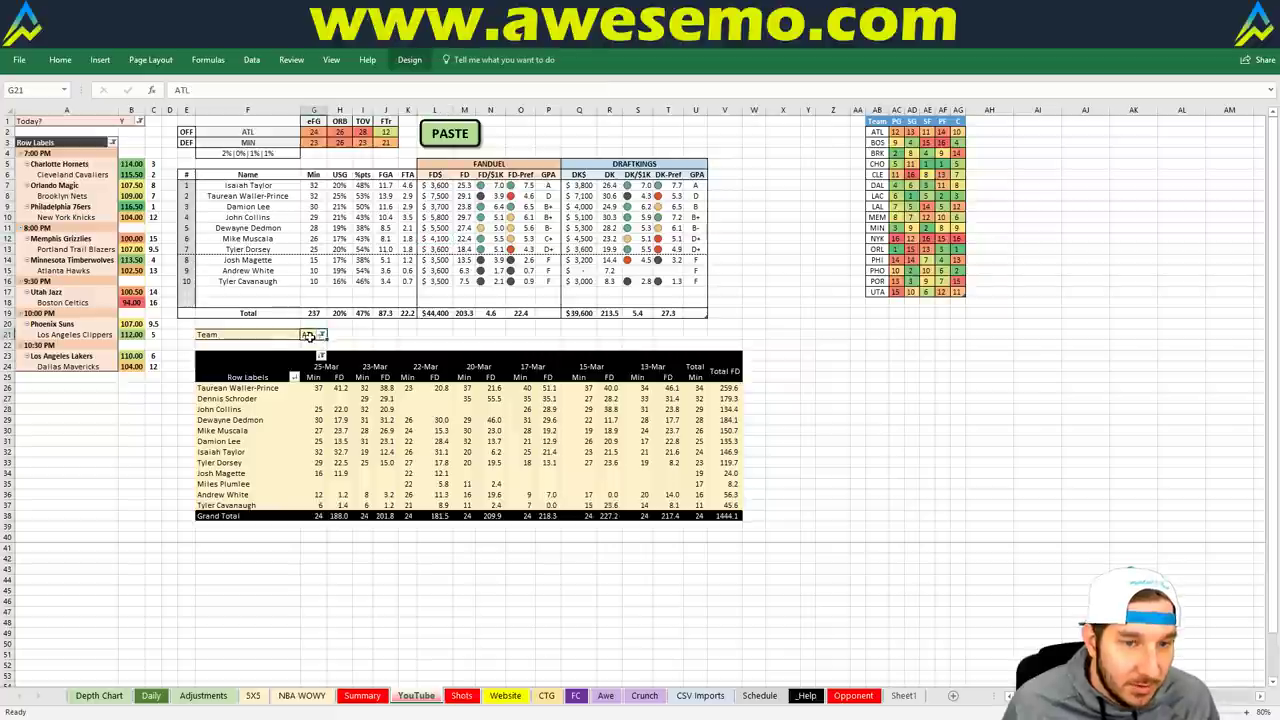
click(333, 336)
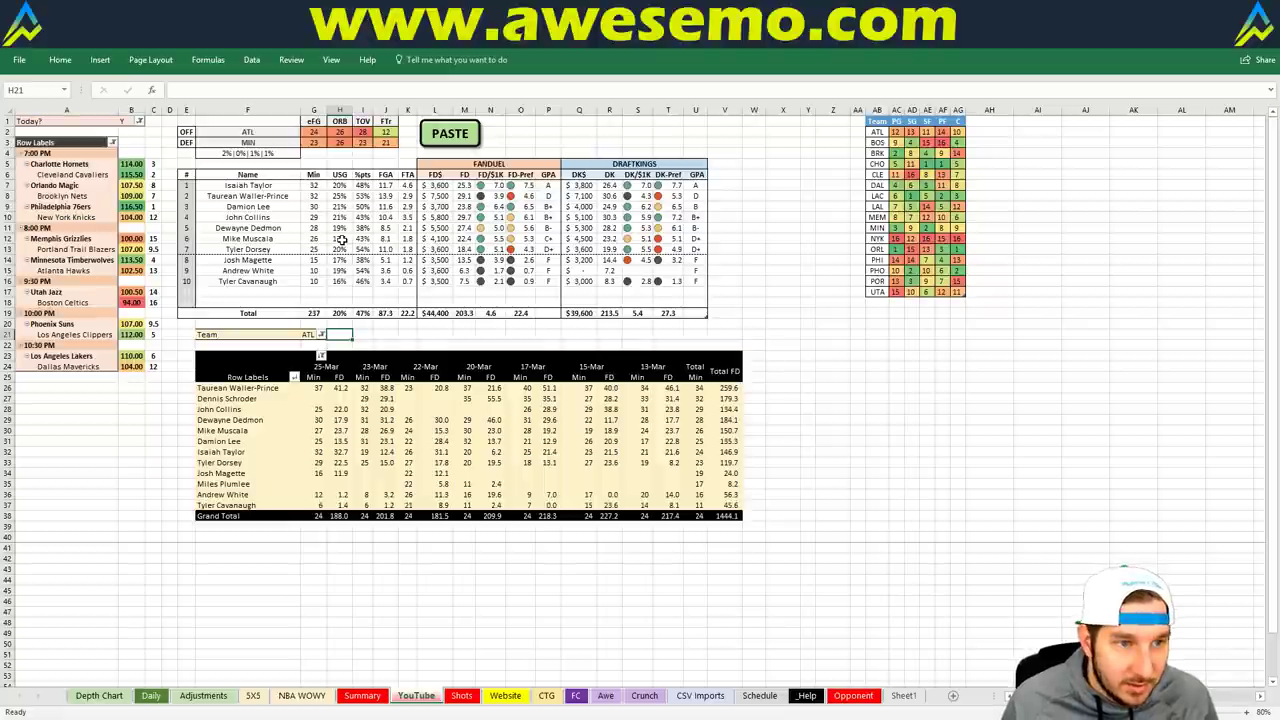
click(307, 335)
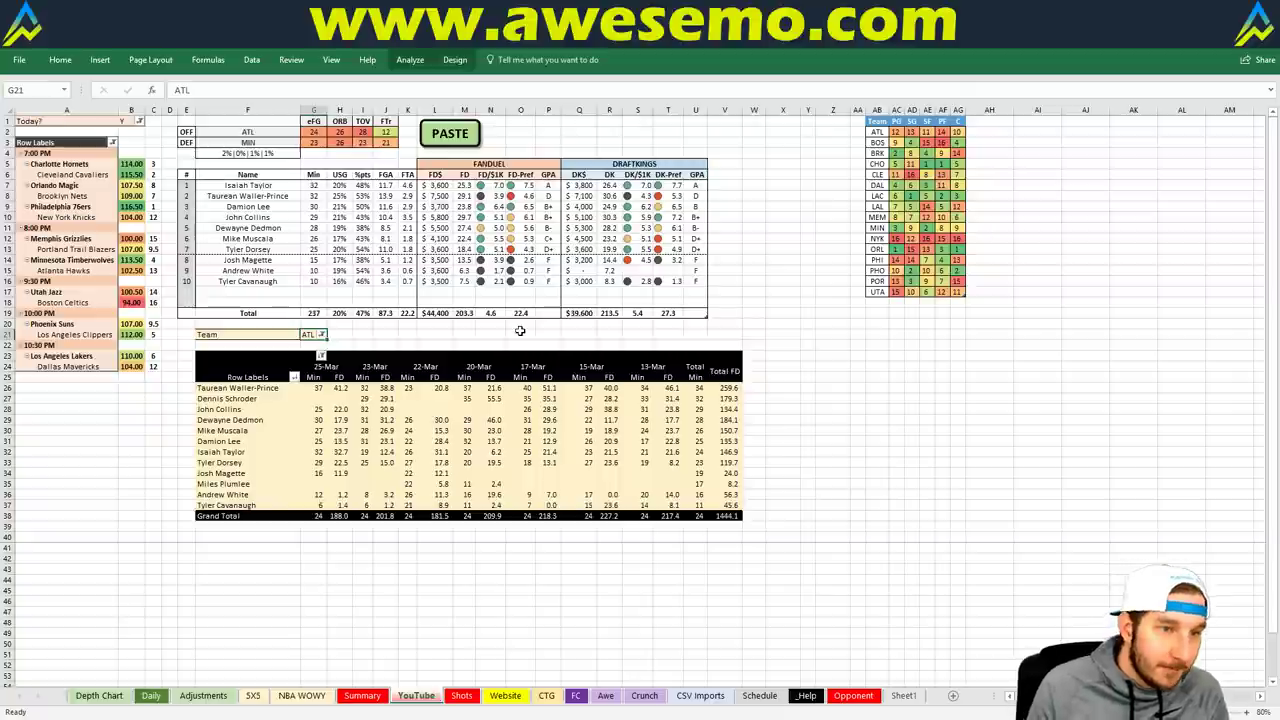
text(UTA)
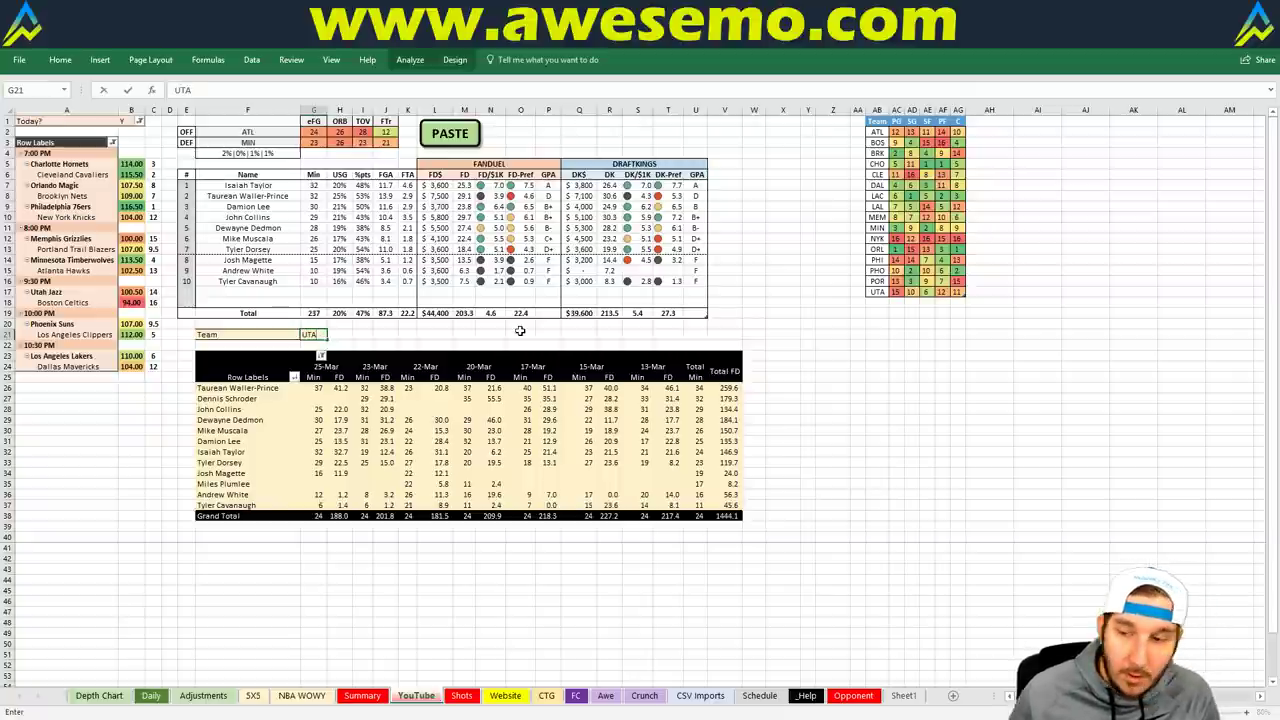
key(Return)
key(Return)
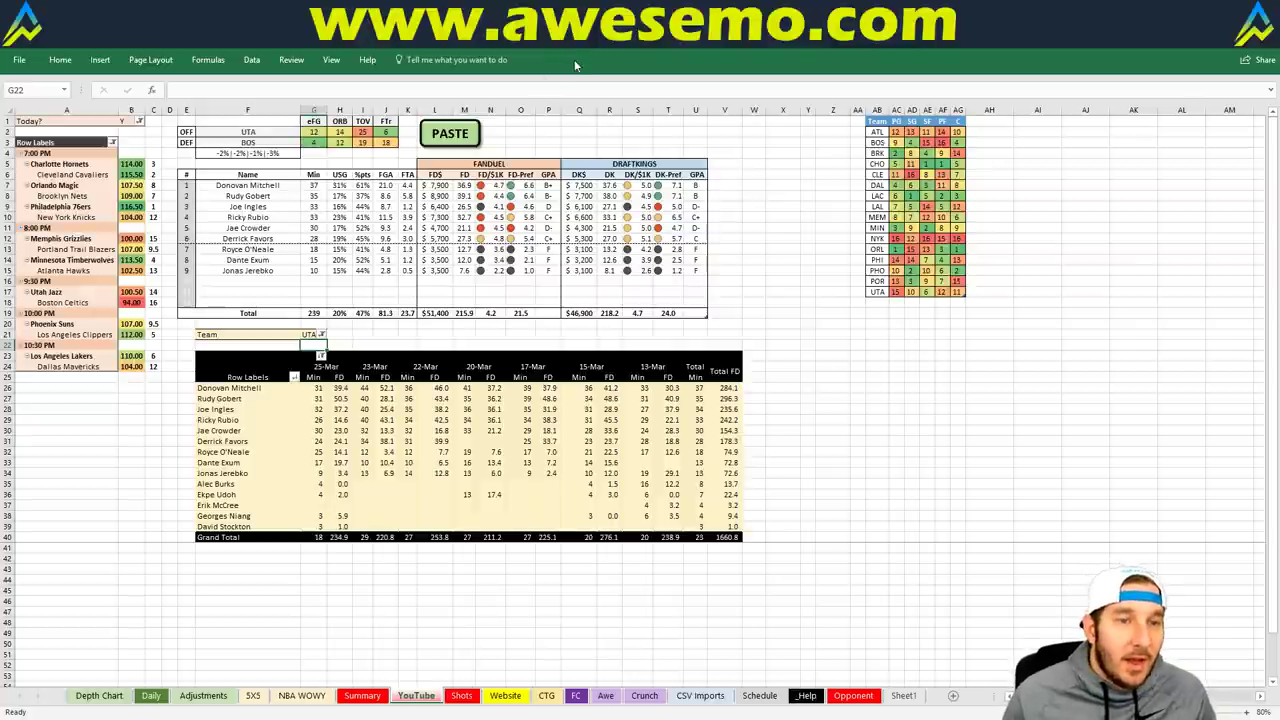
Switch the Team filter to BOS to load the Boston projections and game log.
click(310, 335)
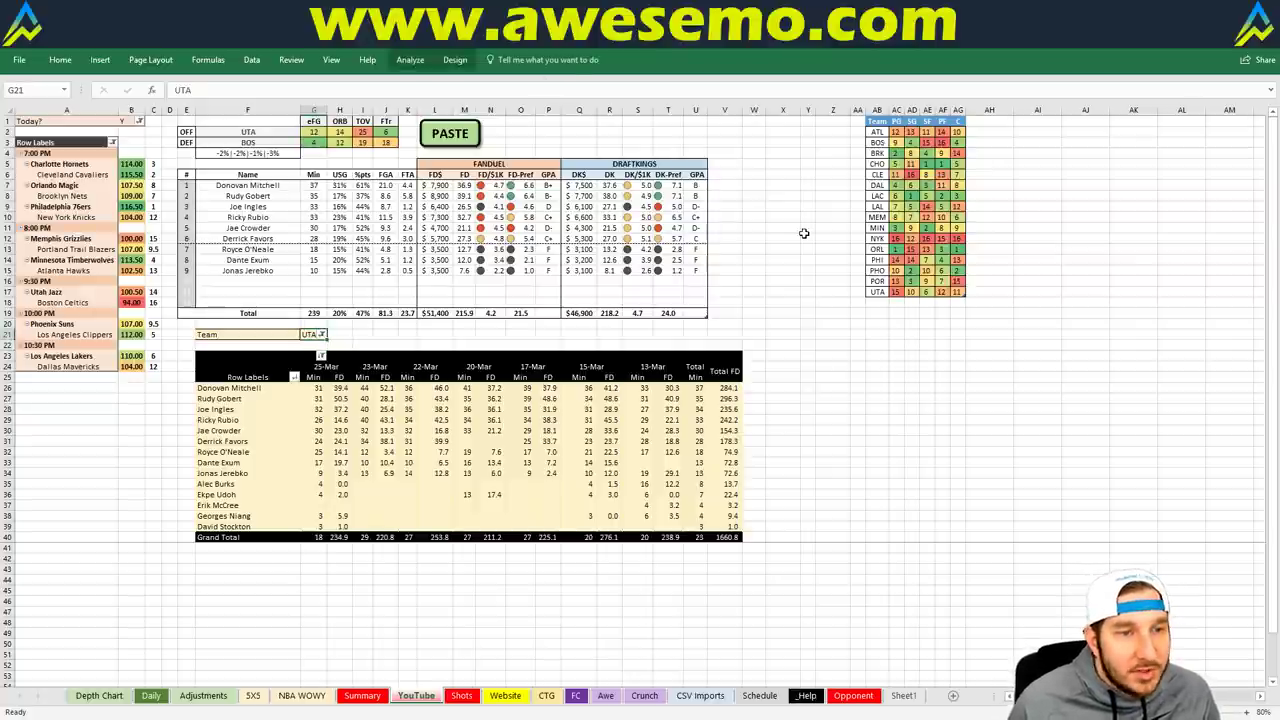
text(BOS)
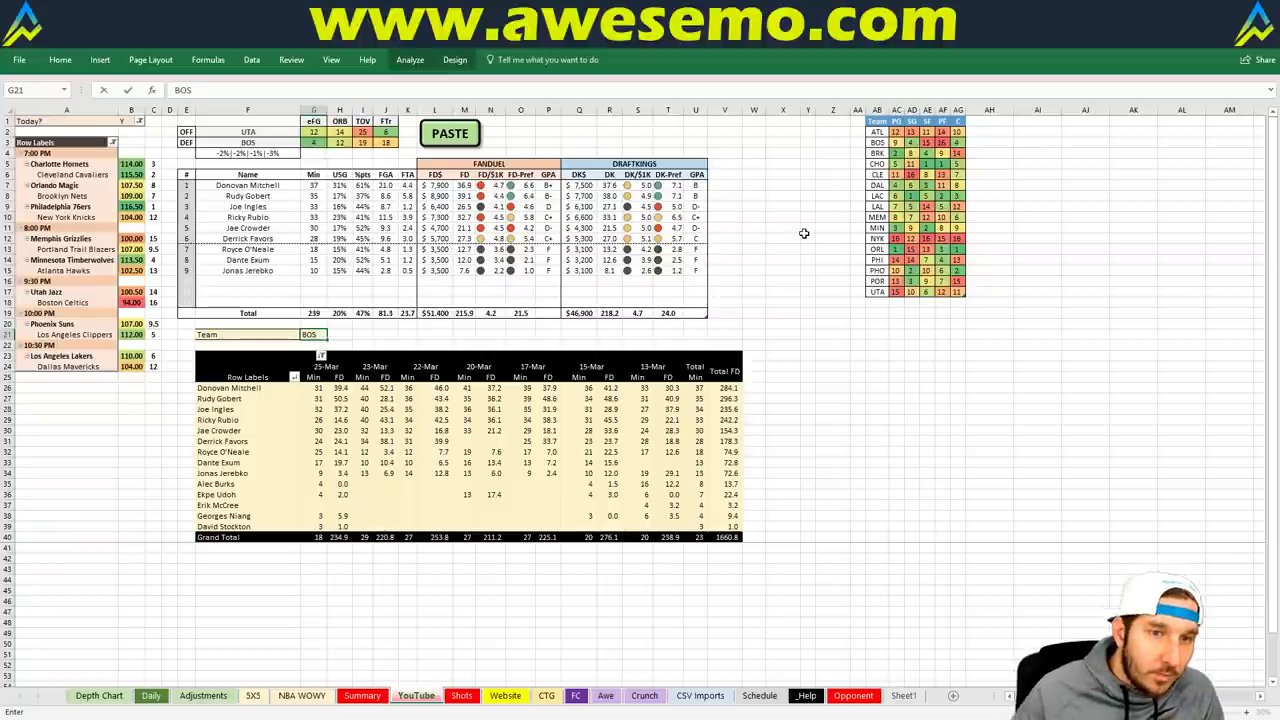
key(Return)
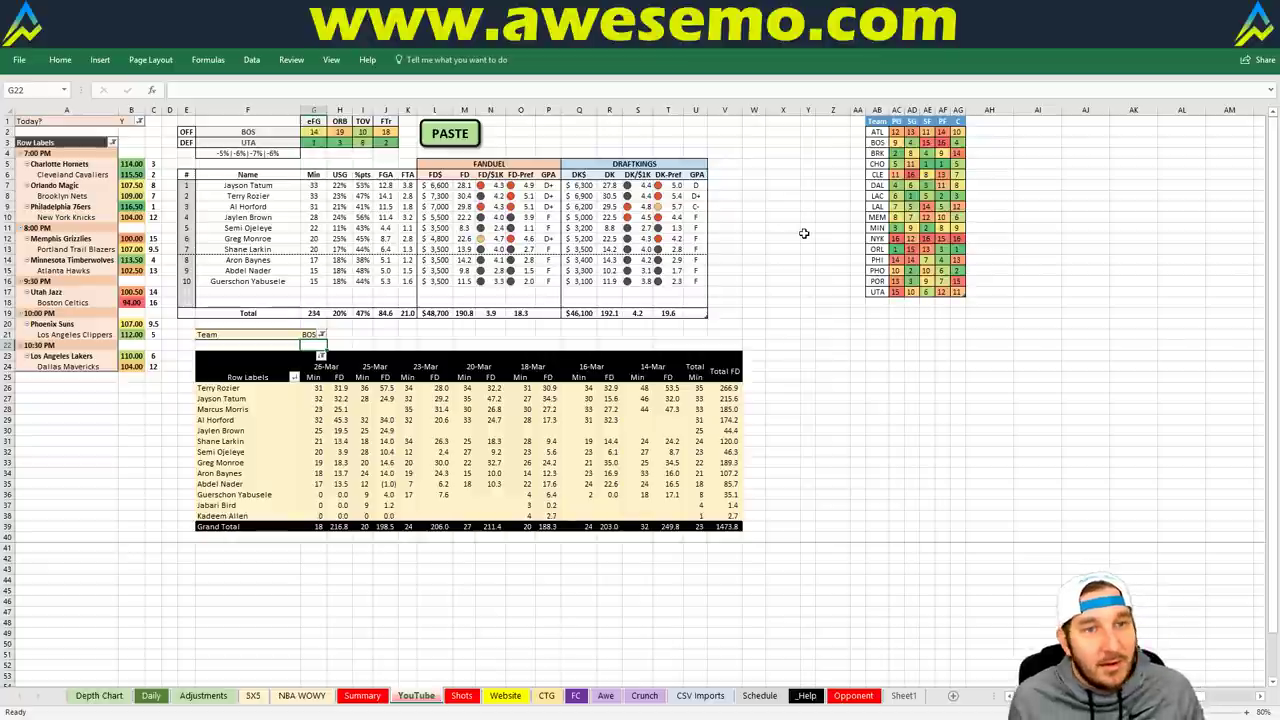
Switch the Team filter to PHO to load the Phoenix projections and game log.
key(Up)
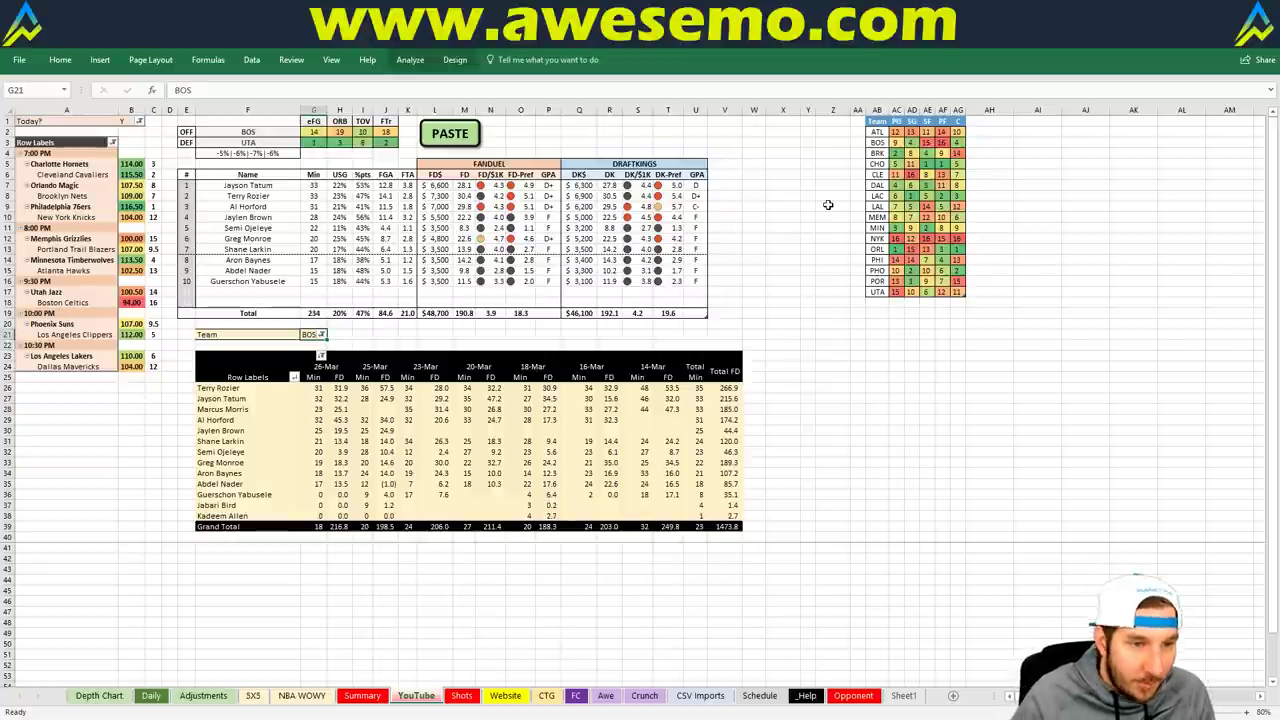
text(PHO)
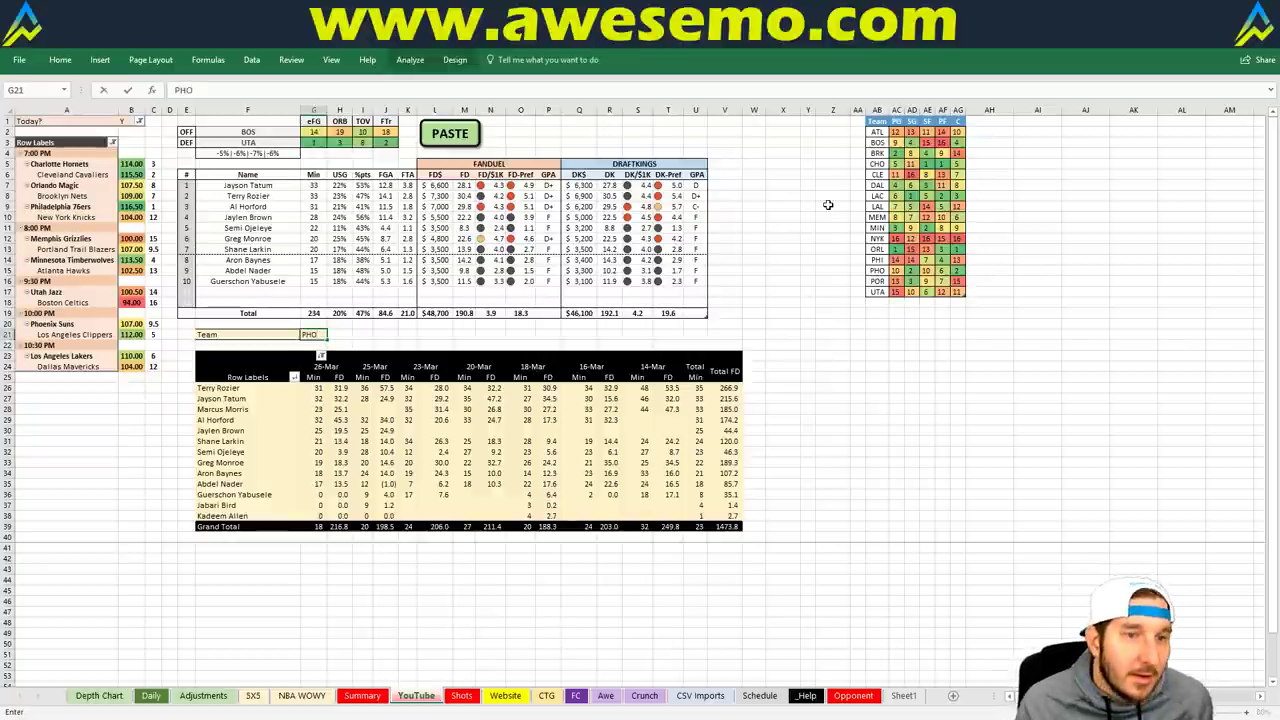
key(Return)
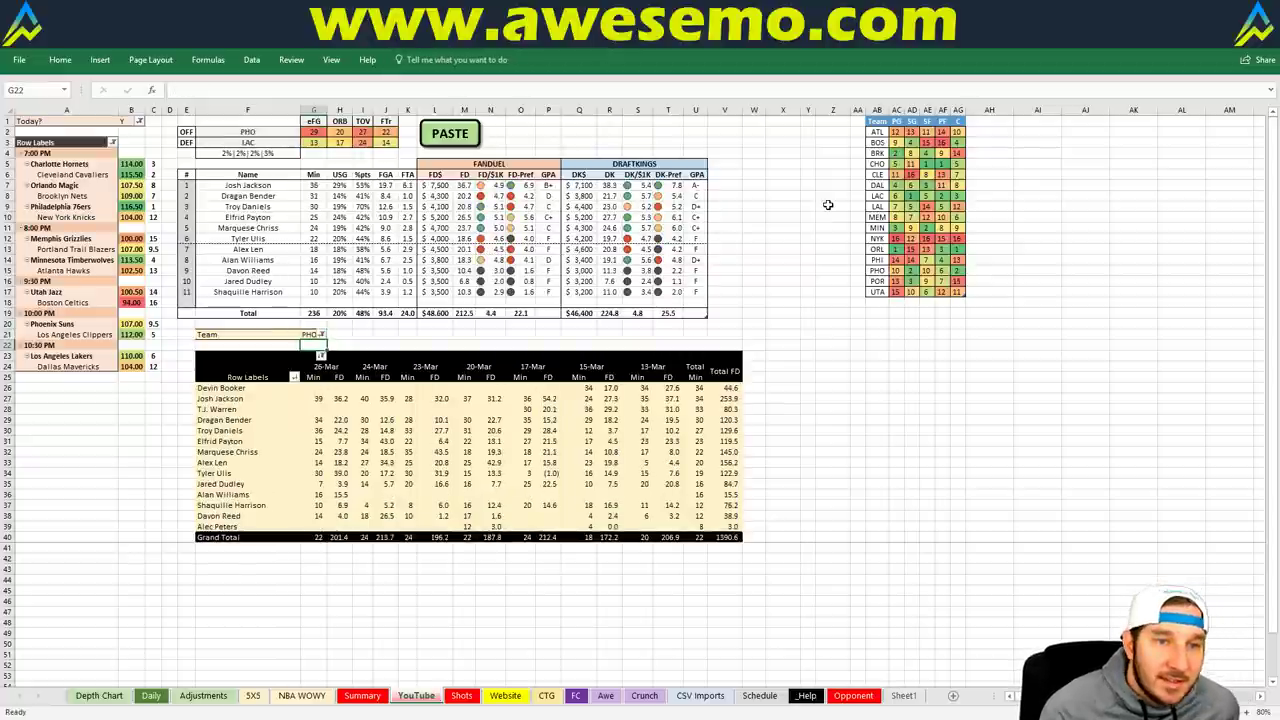
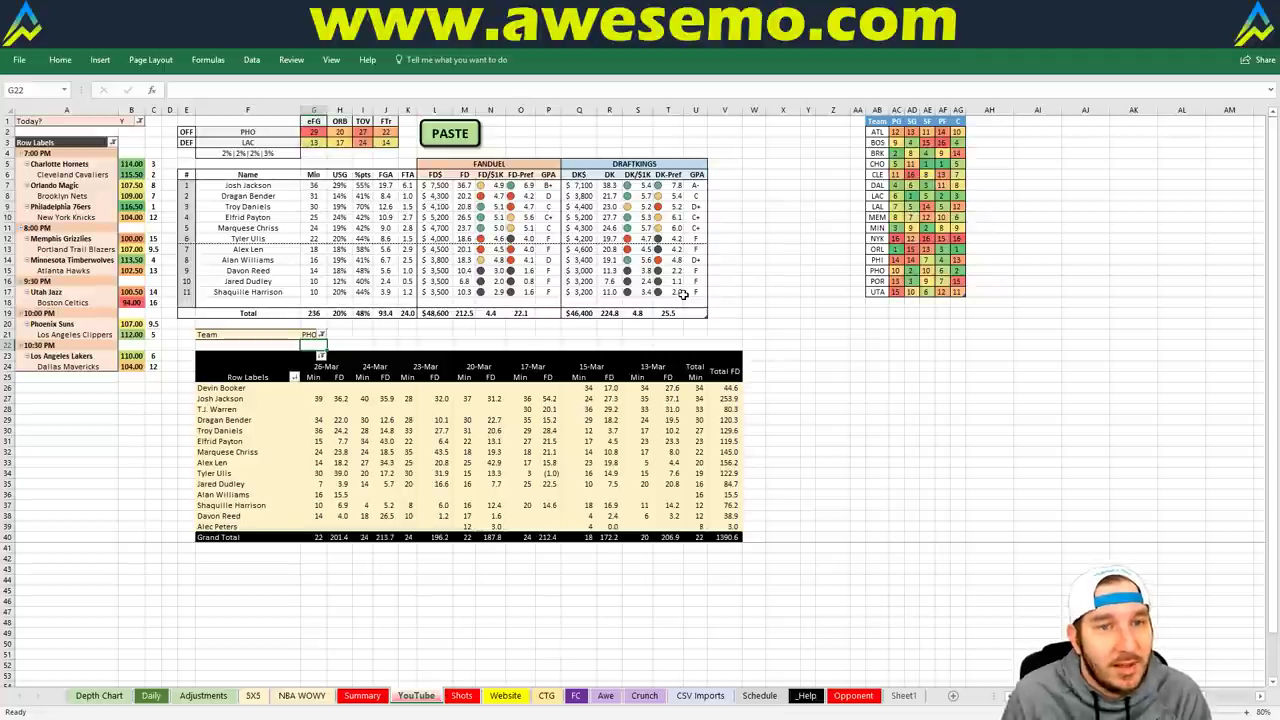
Switch the Team filter to LAC to load the Clippers projections and game log.
click(308, 334)
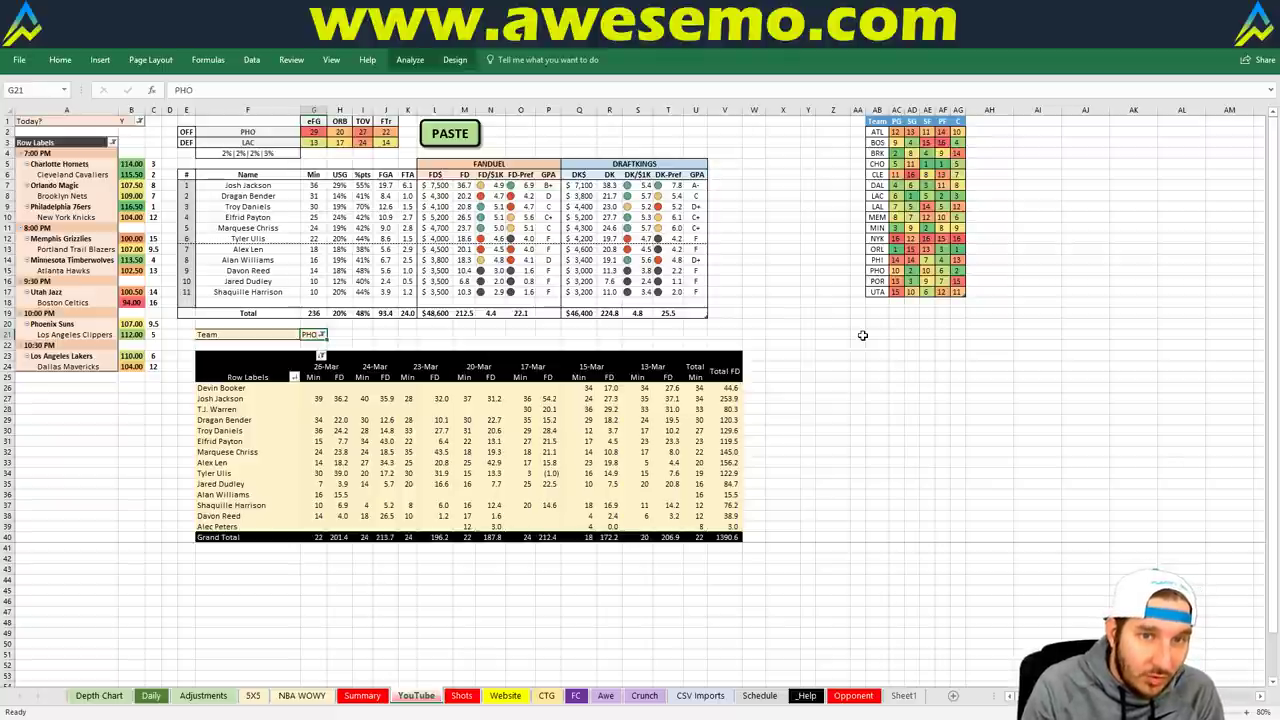
text(LAC)
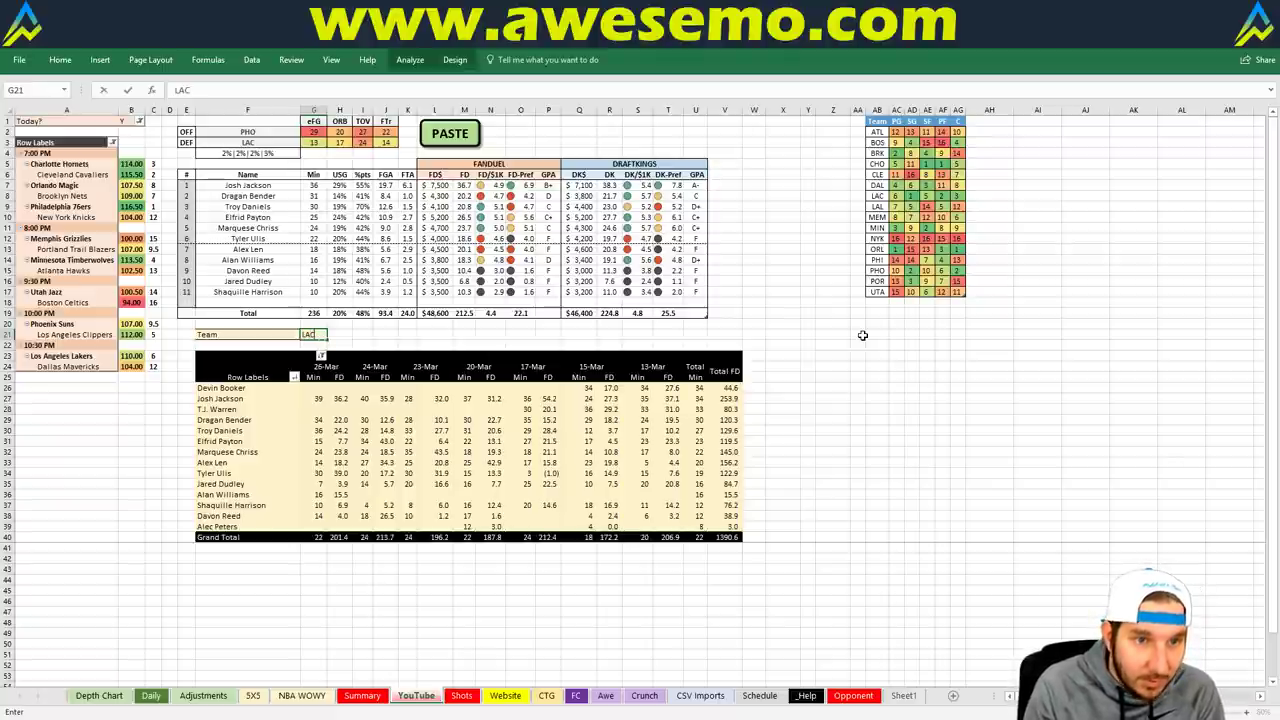
key(Return)
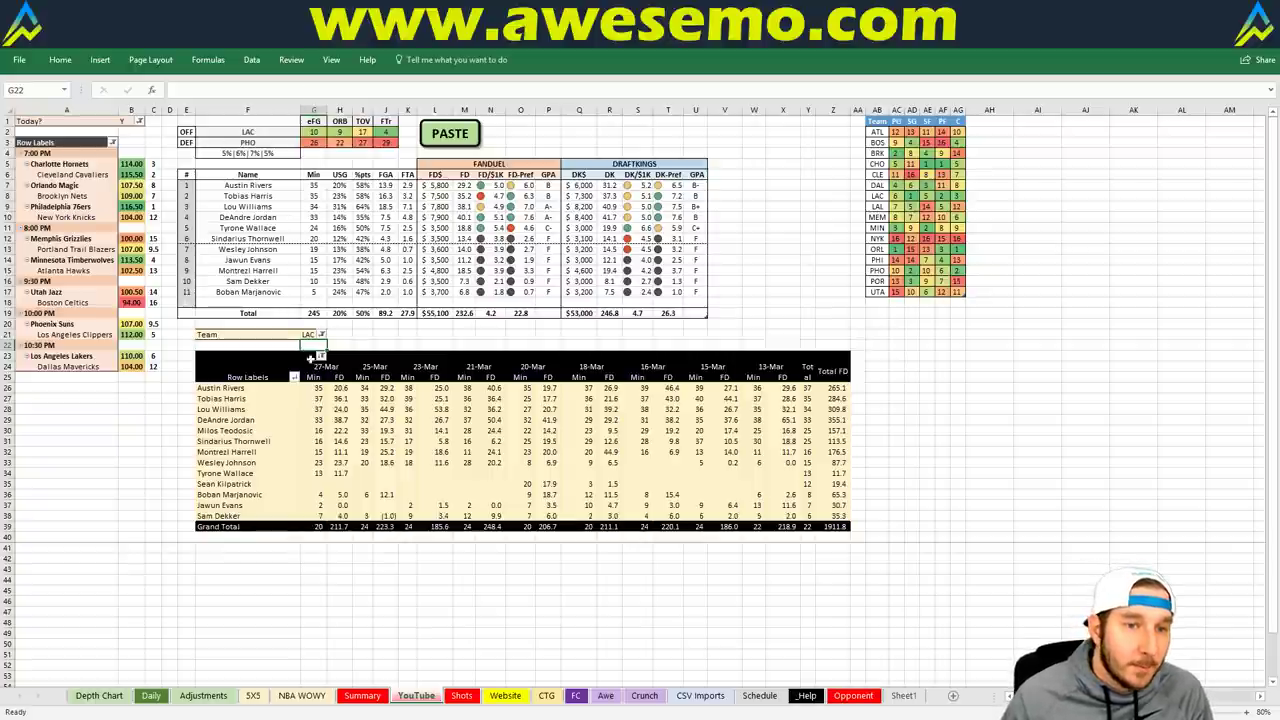
Switch the Team filter to LAL to load the Lakers projections and game log.
key(Up)
text(LAL)
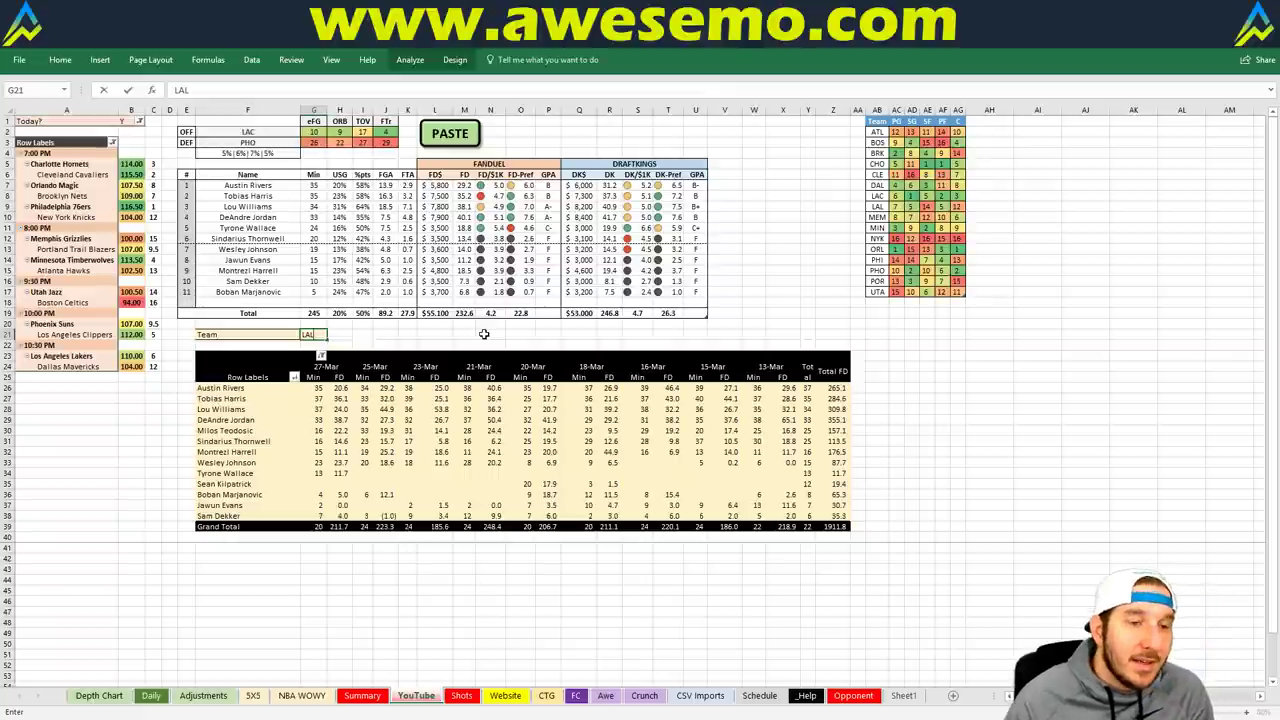
key(Return)
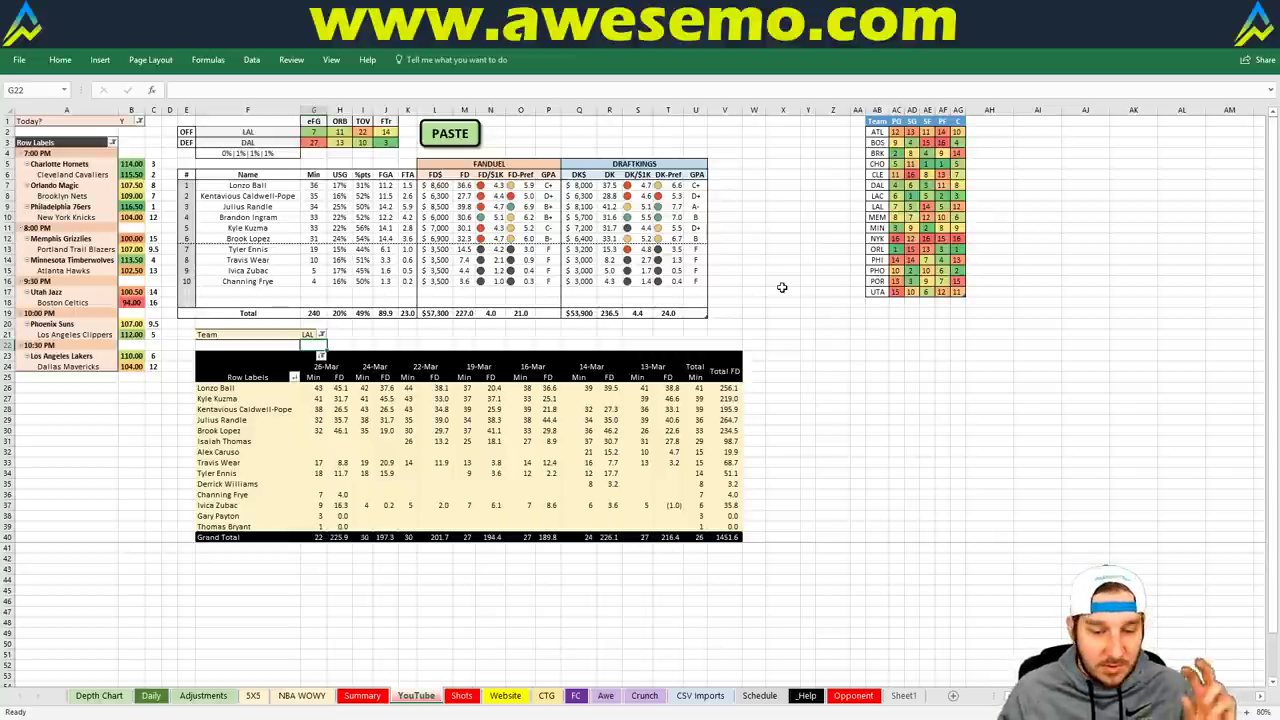
Switch the Team filter to DAL to load the Dallas projections and game log.
key(Up)
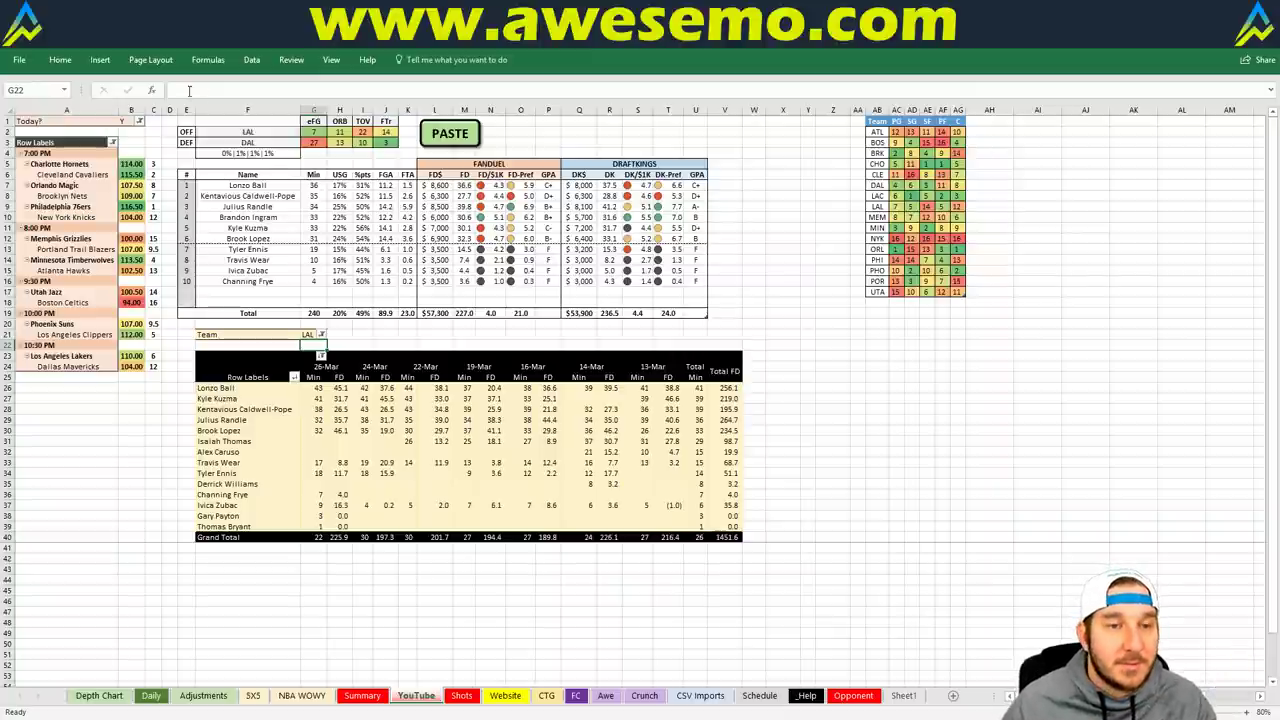
text(DAL)
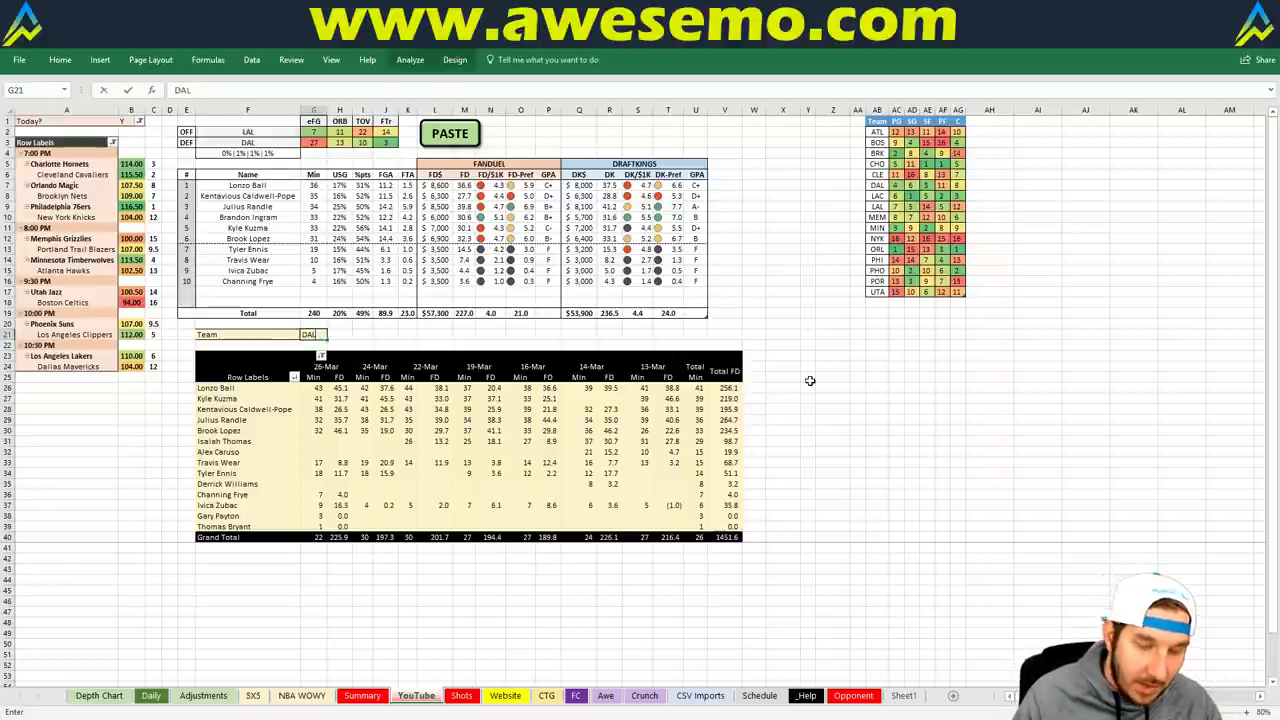
key(Return)
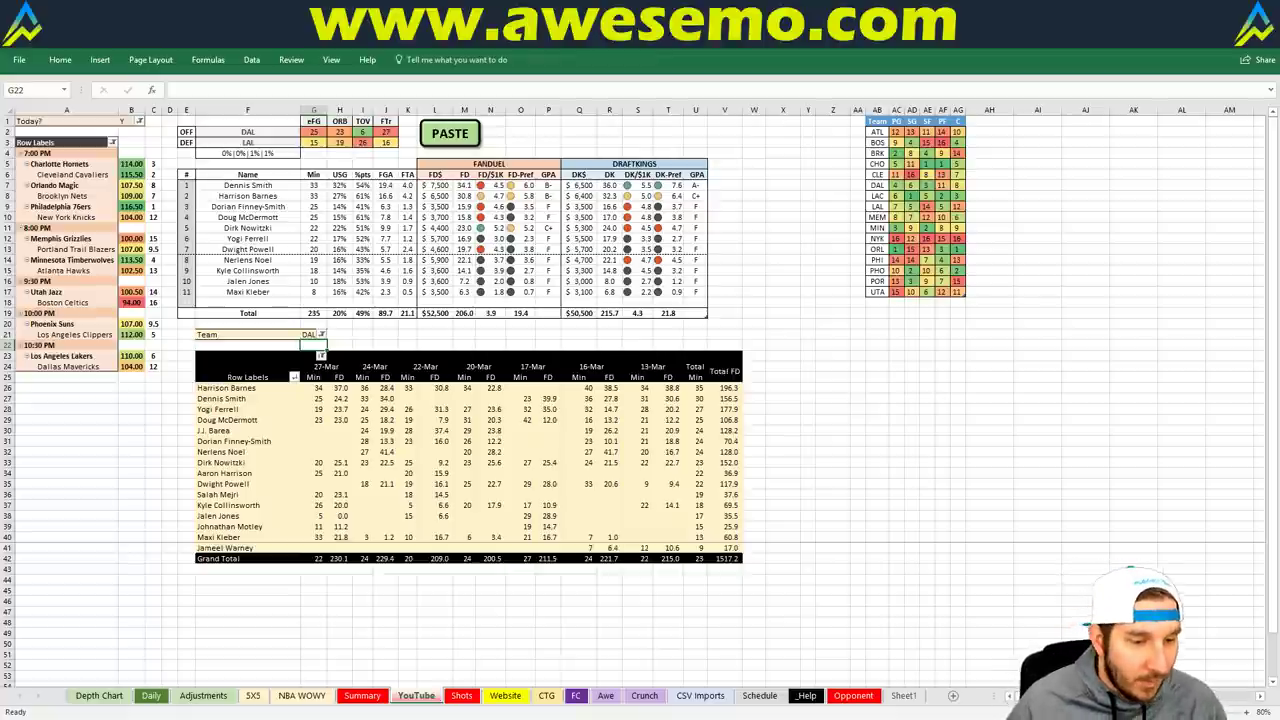
Bring up Fantasy Cruncher's FanDuel NBA projection upload page in the browser and copy the player projections from the workbook's Daily sheet.
key(alt+Tab)
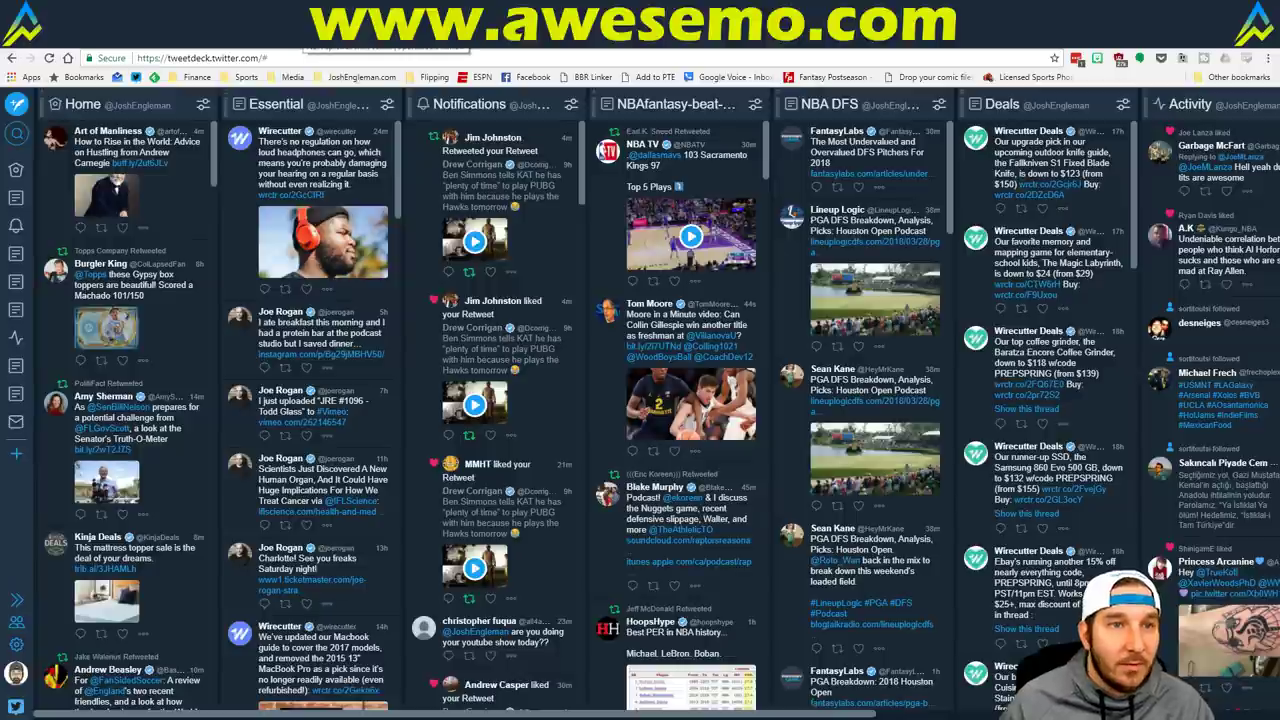
key(ctrl+Tab)
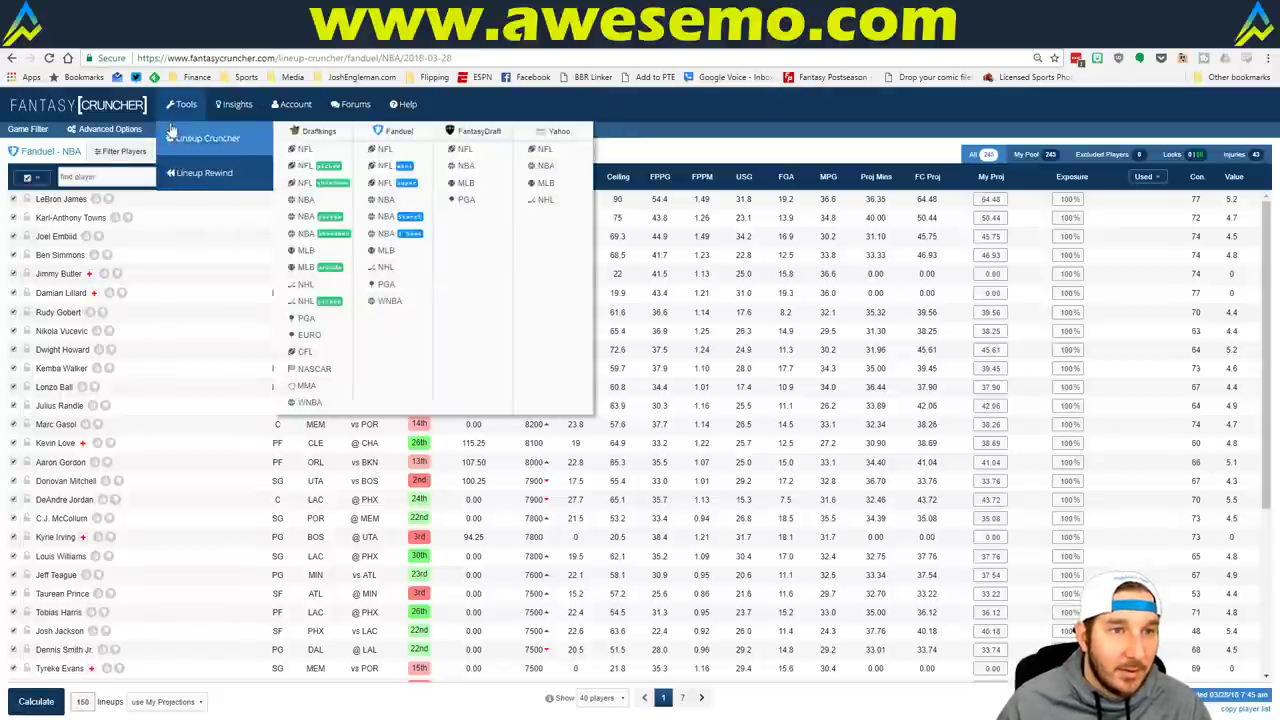
key(alt+Tab)
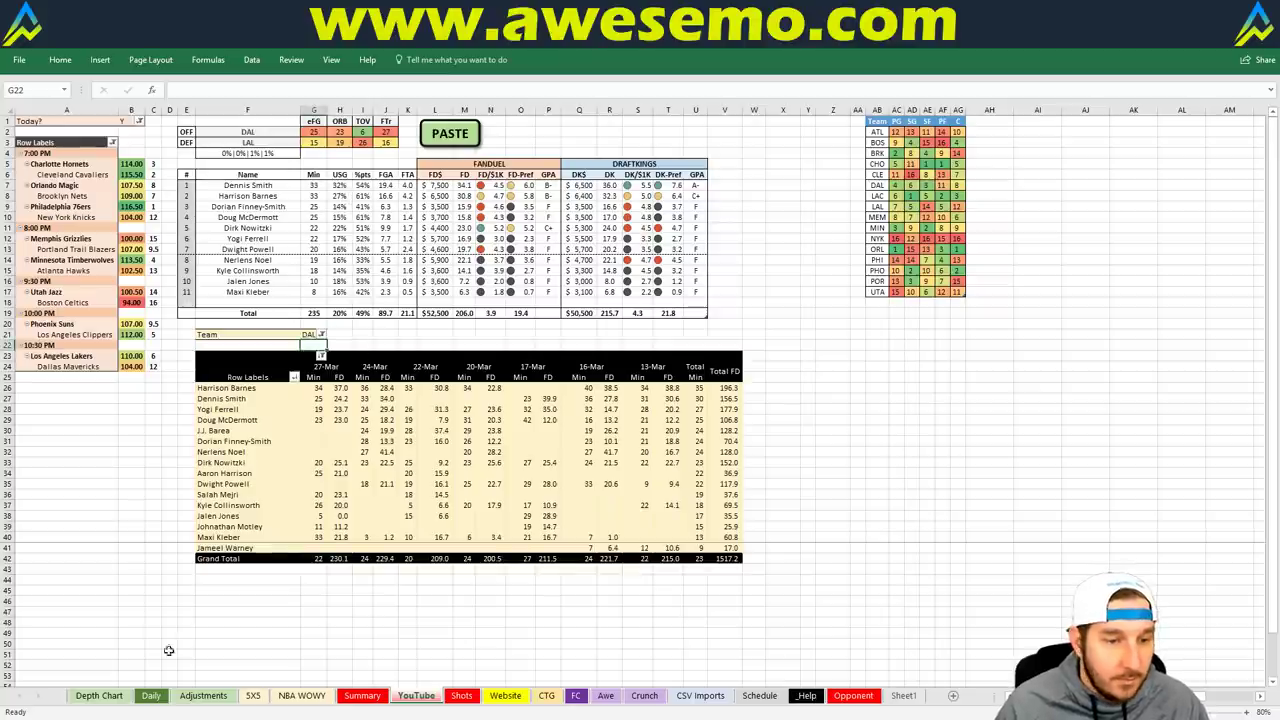
click(152, 696)
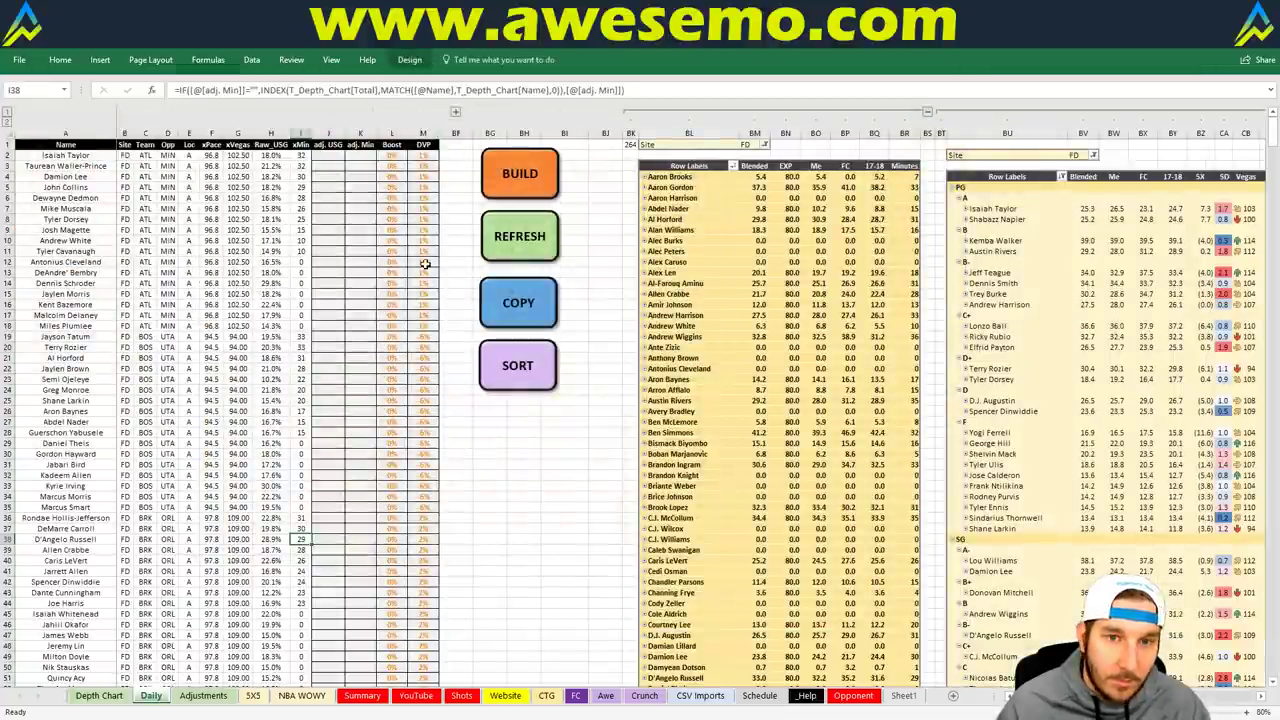
click(518, 302)
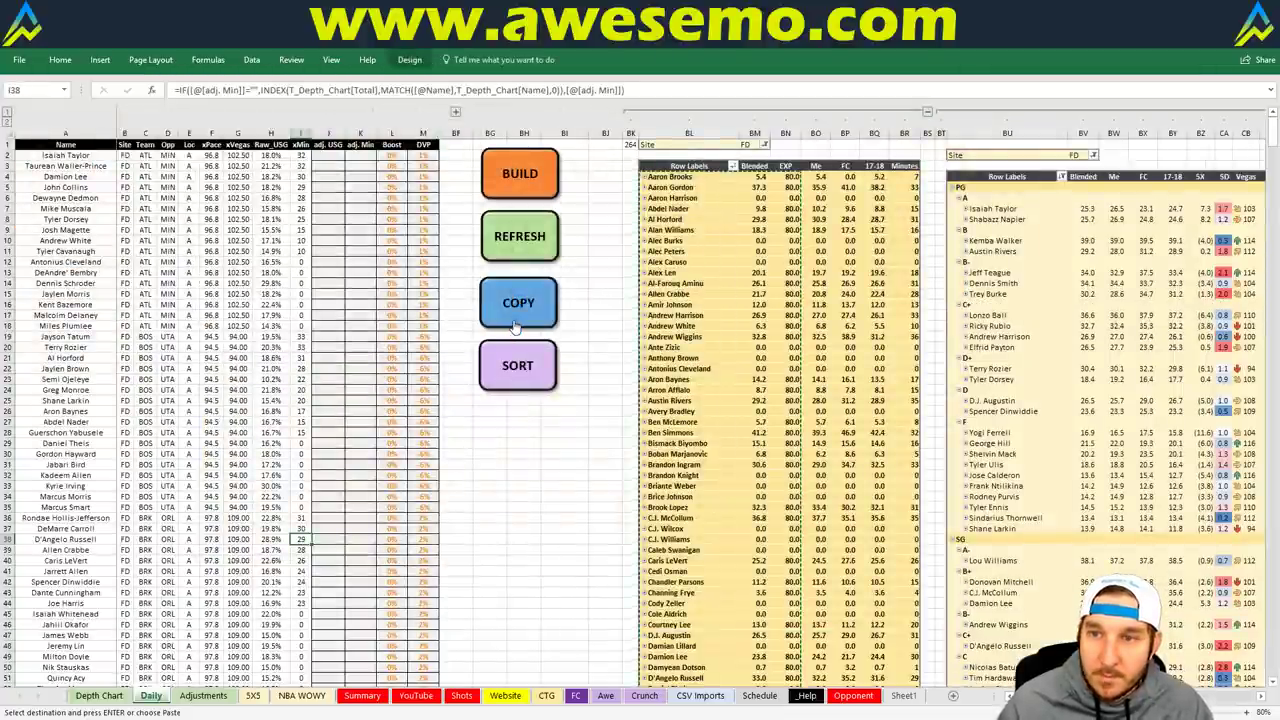
Paste the copied projections into Fantasy Cruncher's player table for NBA FanDuel 2018-03-28 and upload them.
key(alt+Tab)
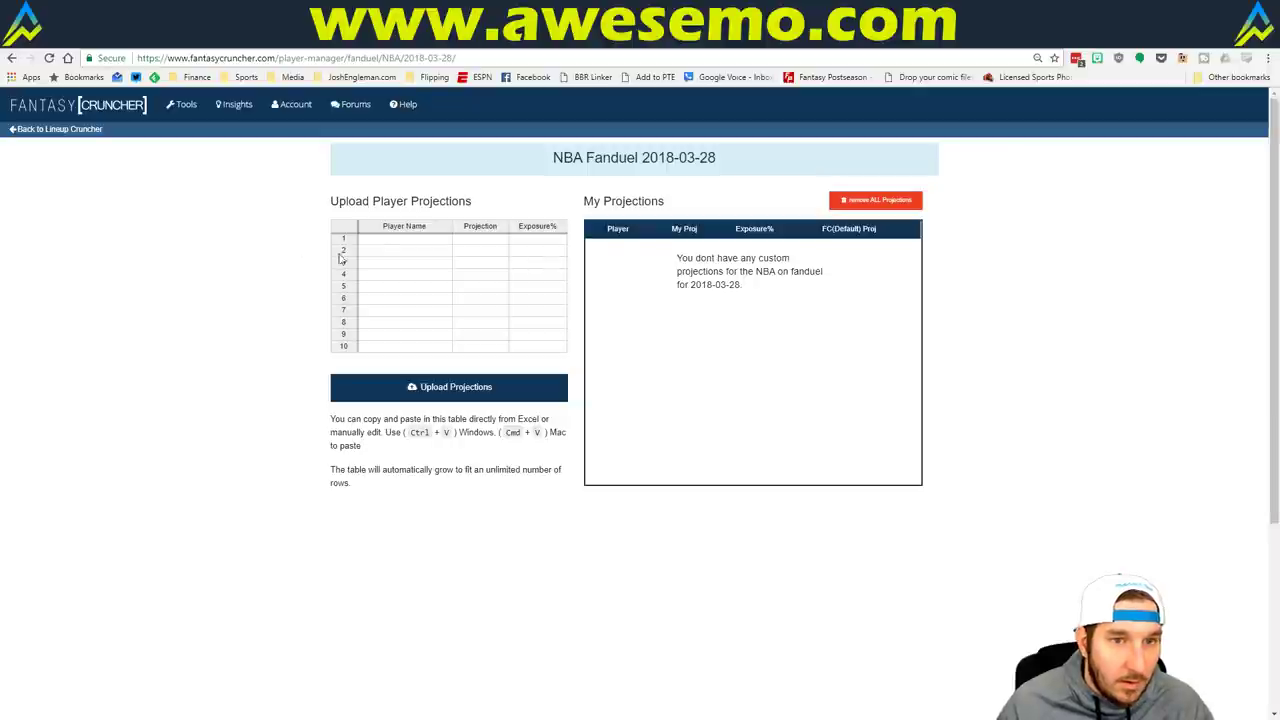
click(377, 243)
key(ctrl+v)
click(492, 394)
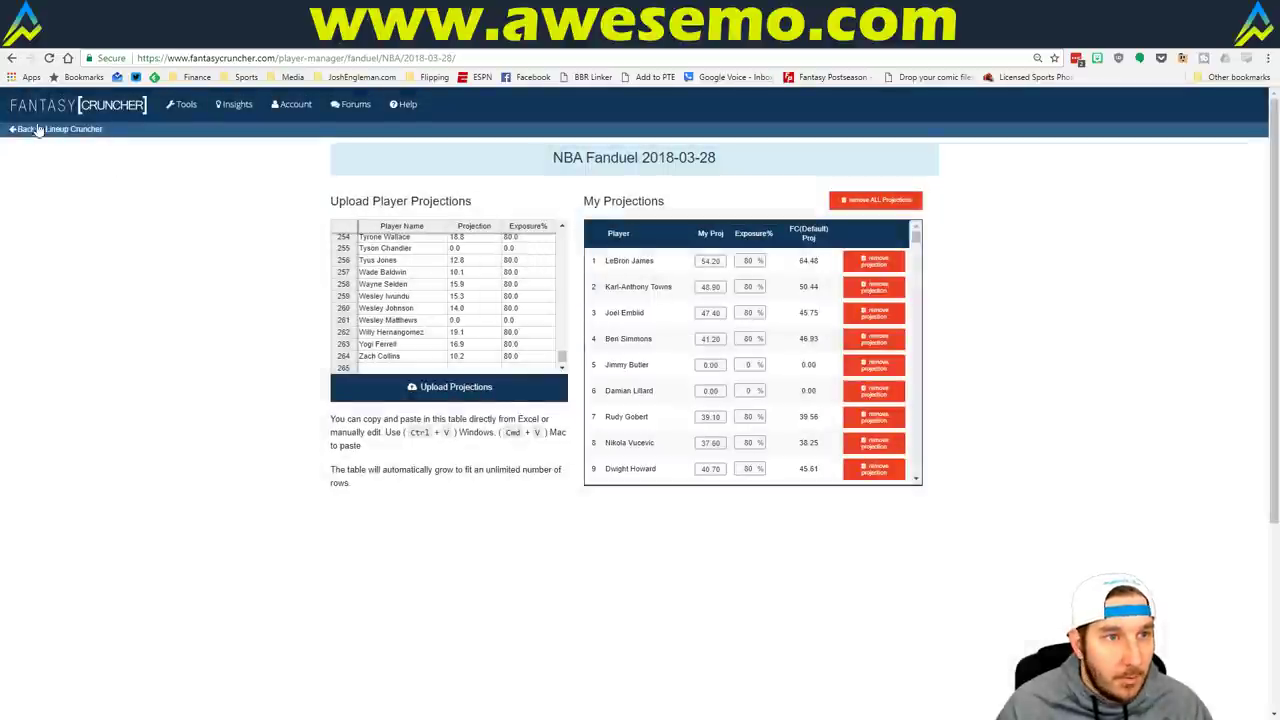
Return to the Lineup Cruncher and set the randomness to 10% in the general lineup settings.
click(40, 130)
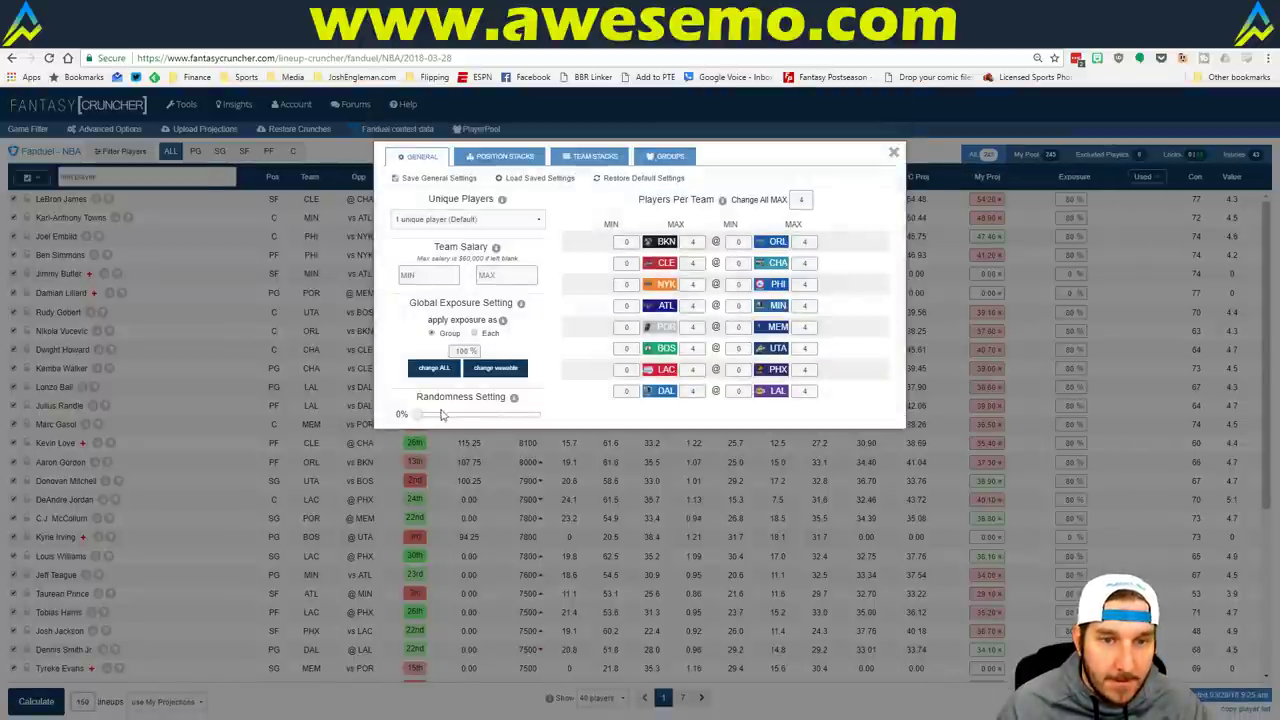
drag(429, 416, 434, 415)
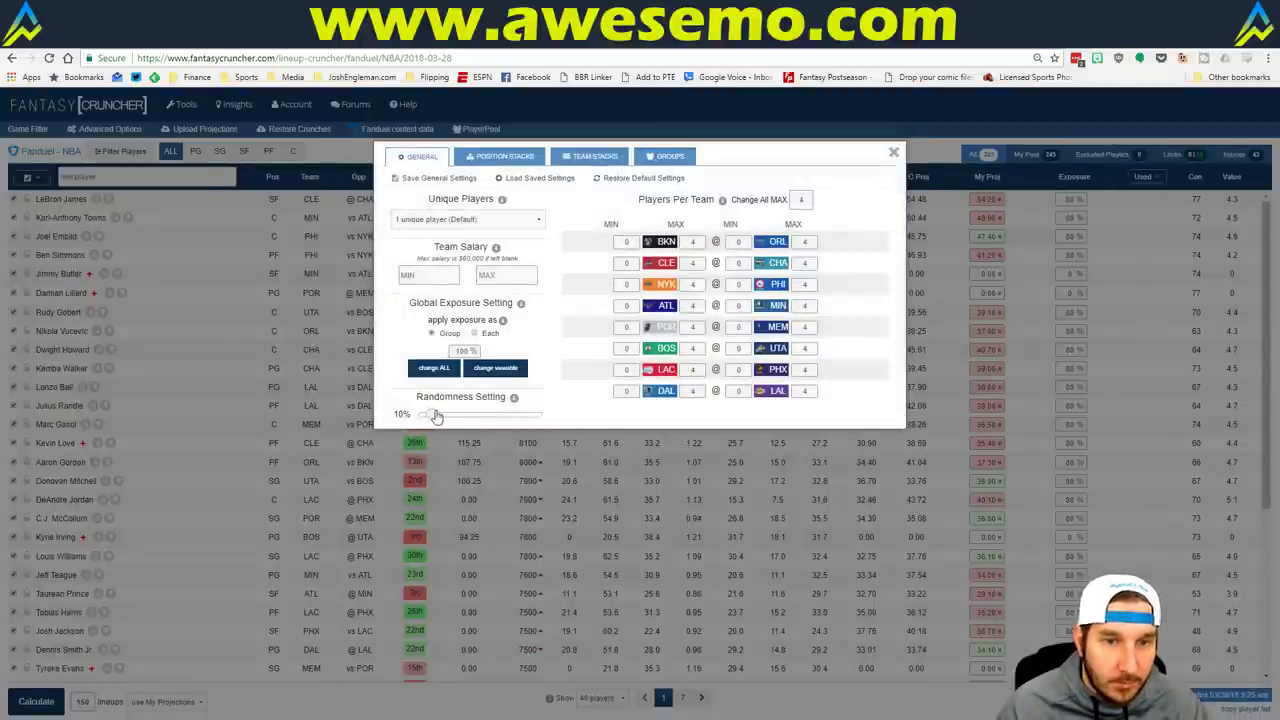
click(895, 156)
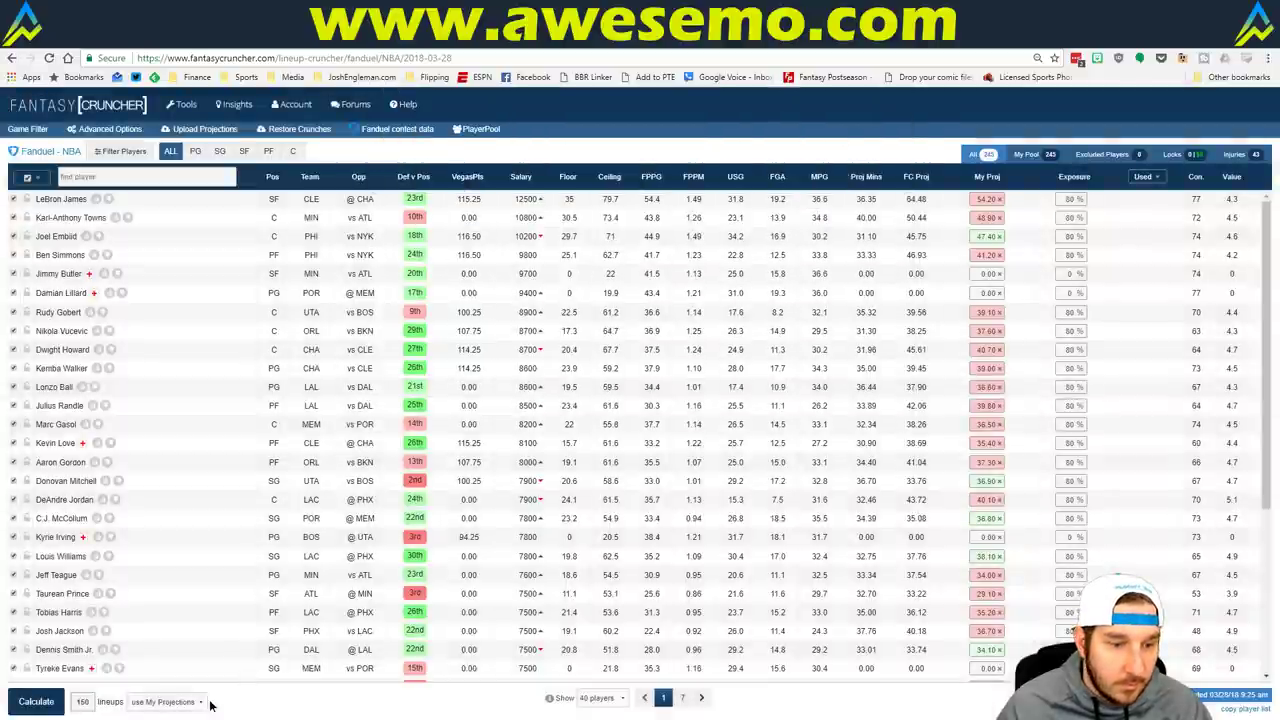
Calculate 100 lineups using My Projections and sort them by My Projected in descending order.
double_click(98, 701)
text(100)
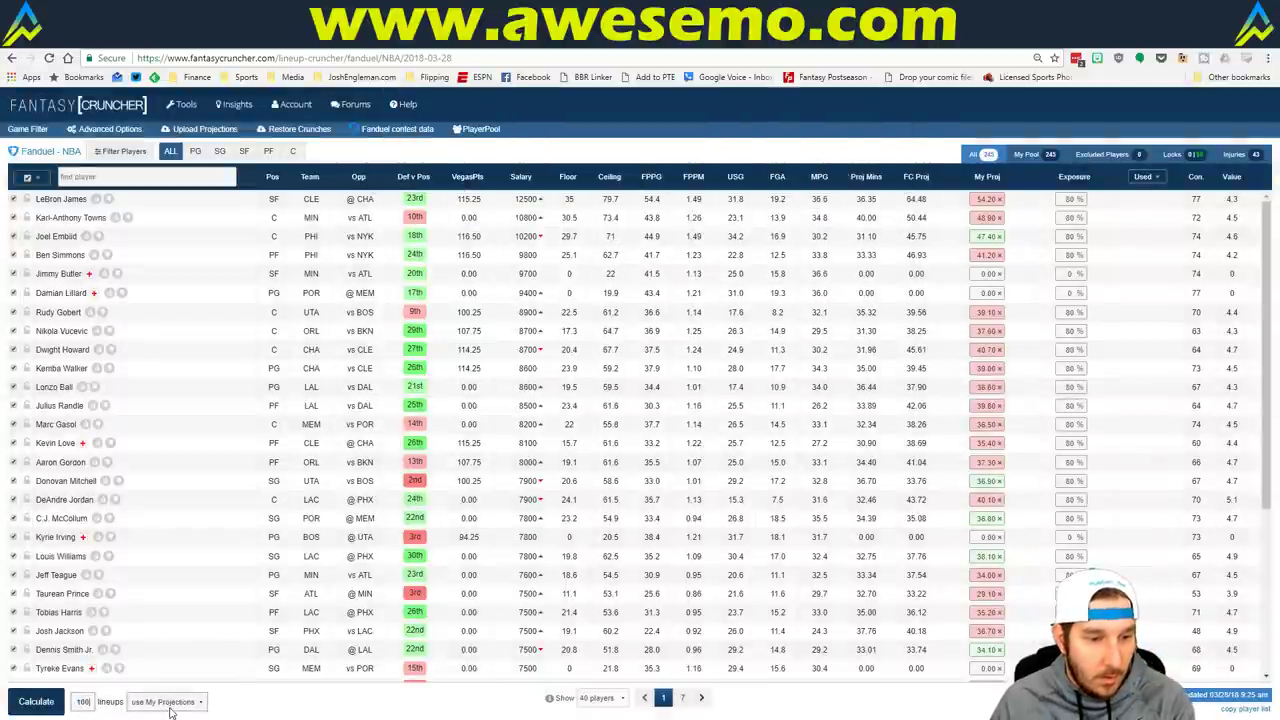
click(36, 701)
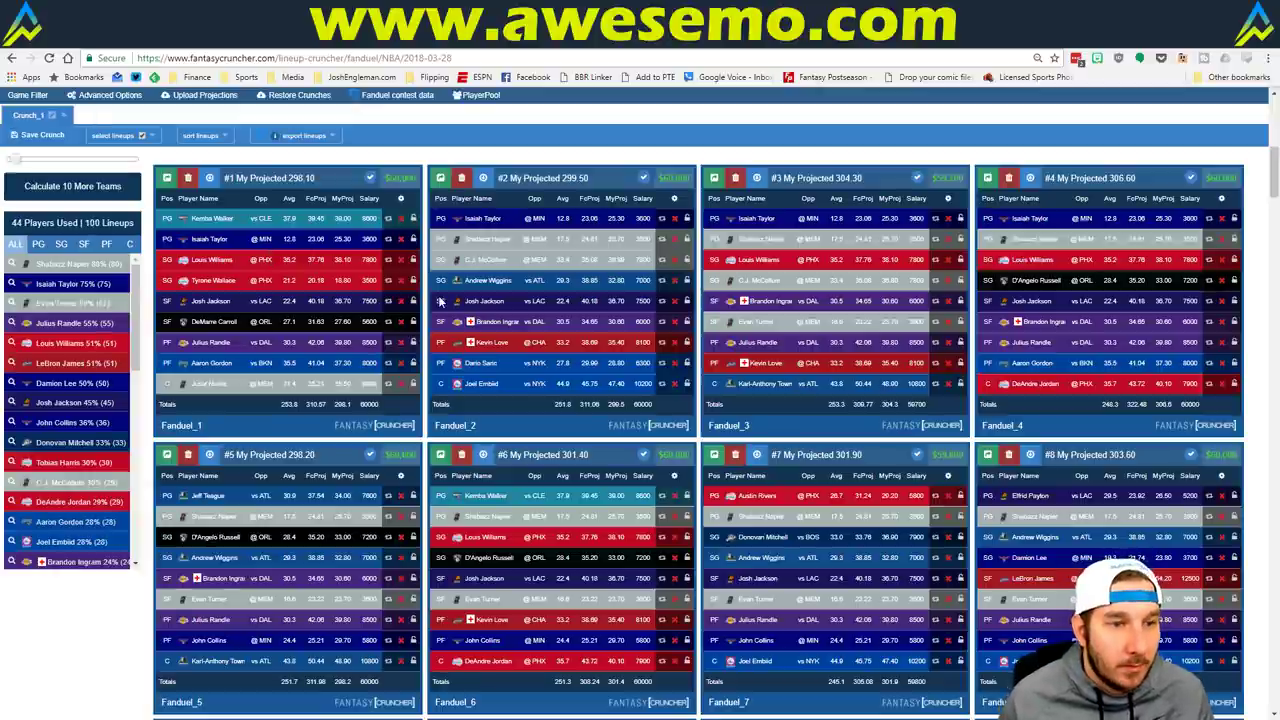
click(203, 135)
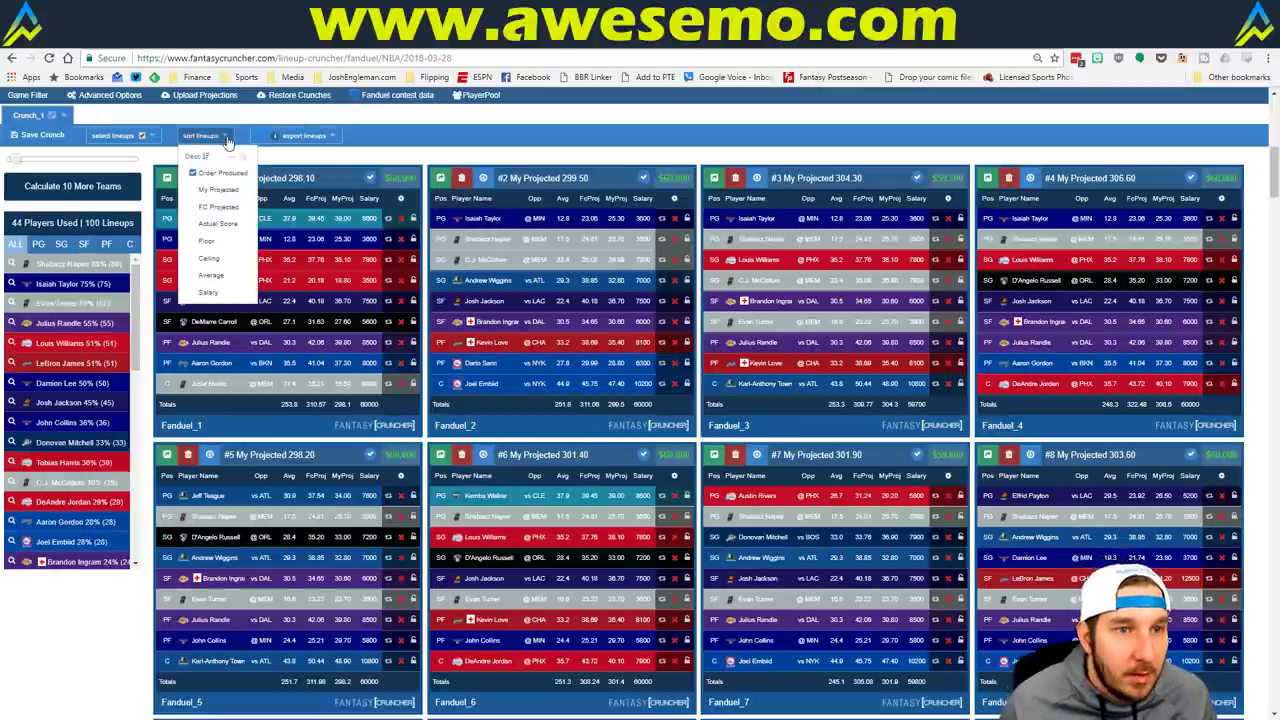
click(216, 189)
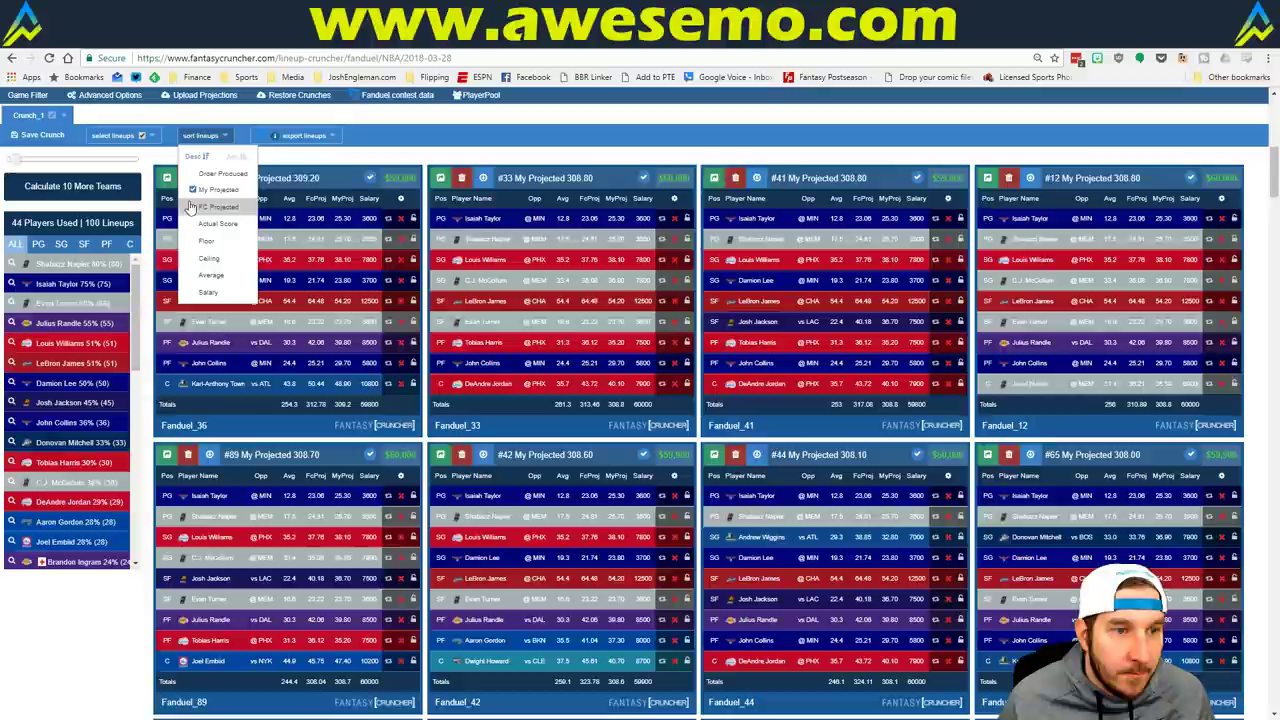
Filter the lineups to those with both Shabazz Napier and Evan Turner, and view the center and power forward exposures.
click(11, 264)
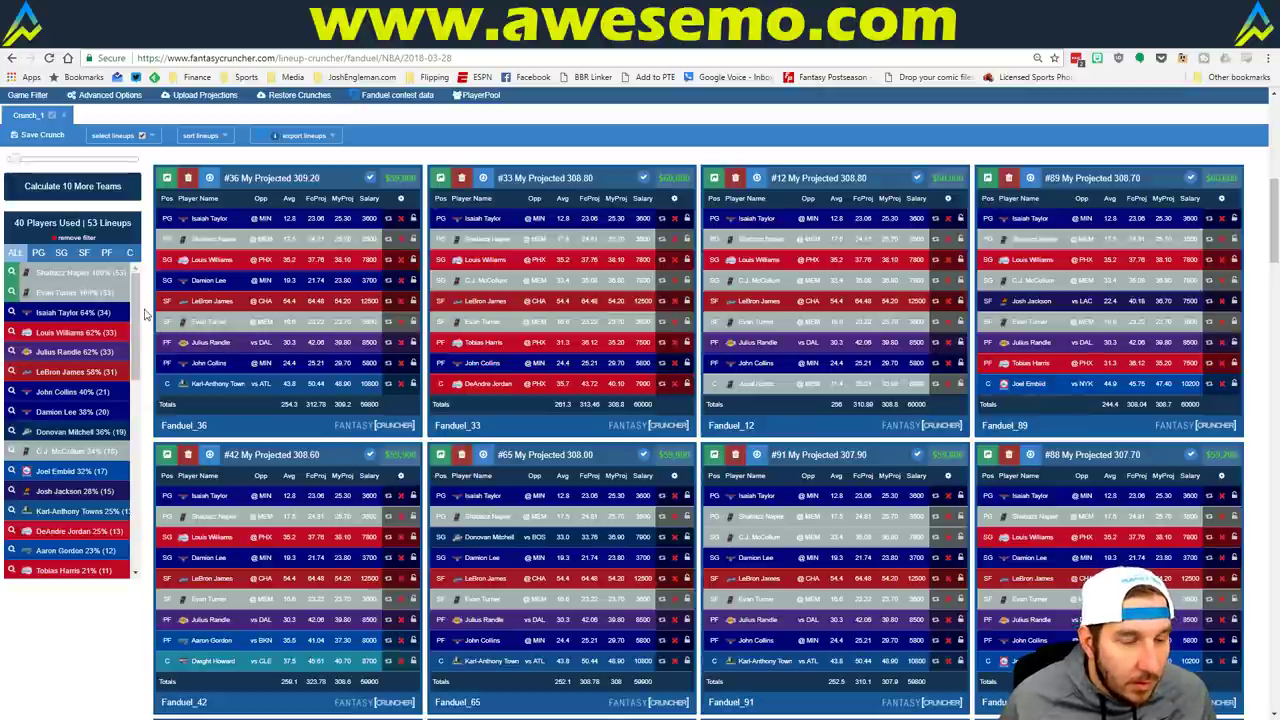
click(129, 252)
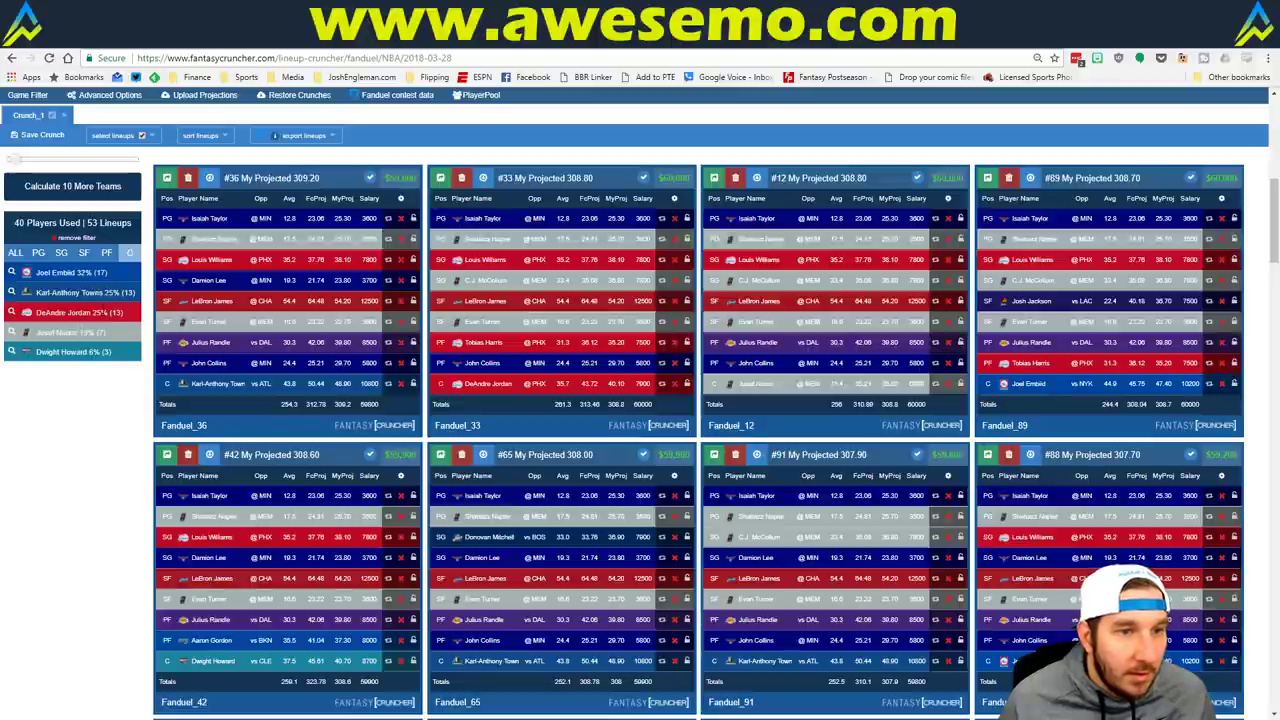
click(106, 255)
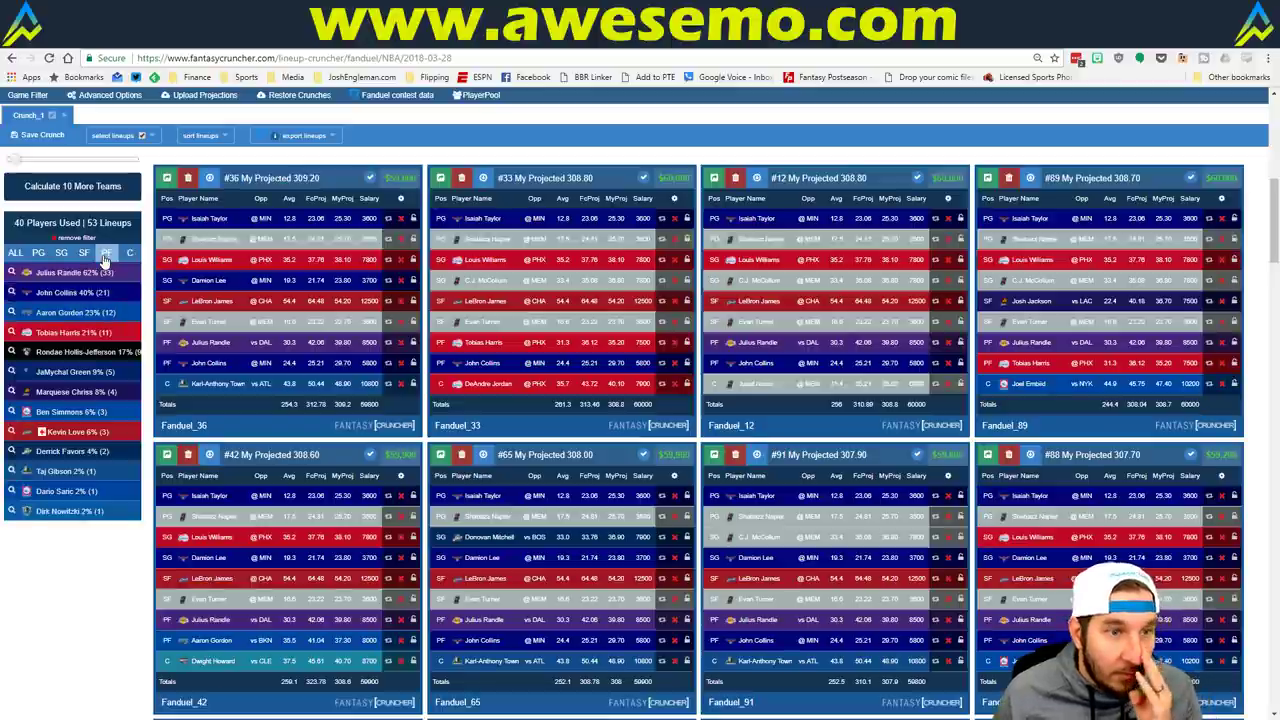
Check the small and power forward ratings in the workbook's Daily sheet, and narrow the Fantasy Cruncher lineups to those with Aaron Gordon.
key(alt+Tab)
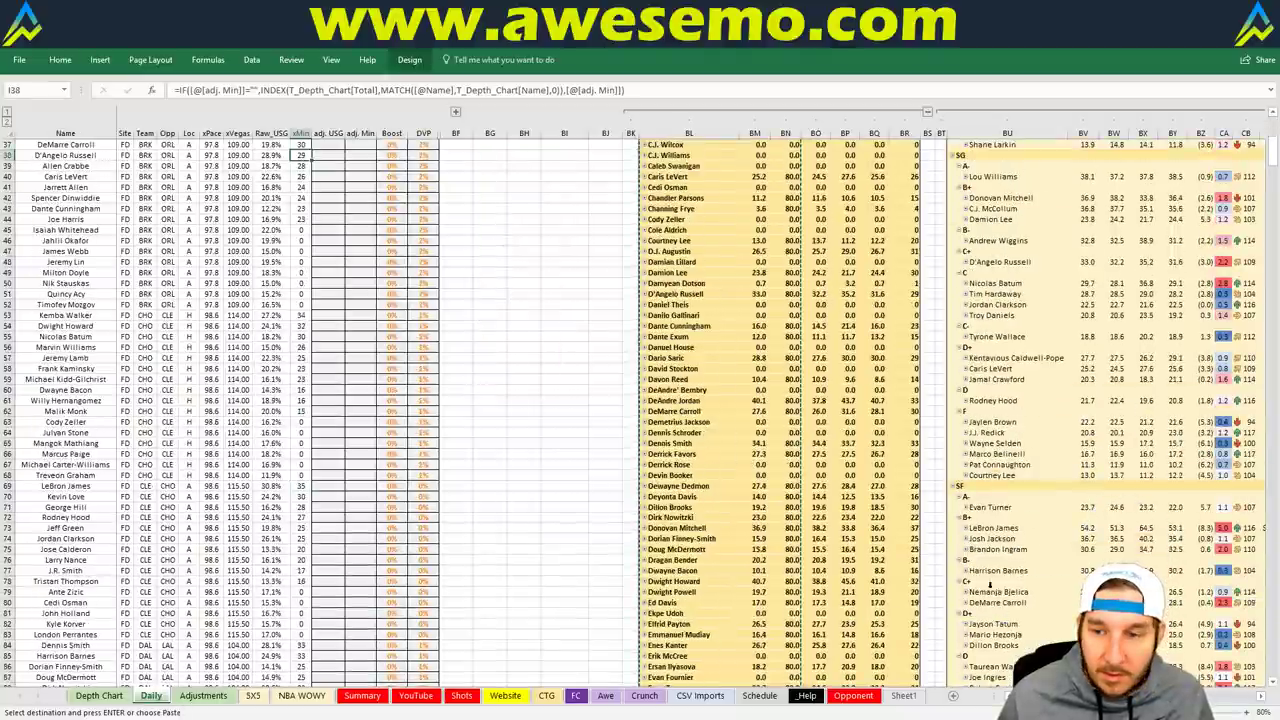
scroll(990, 585, down, 8)
scroll(899, 556, right, 6)
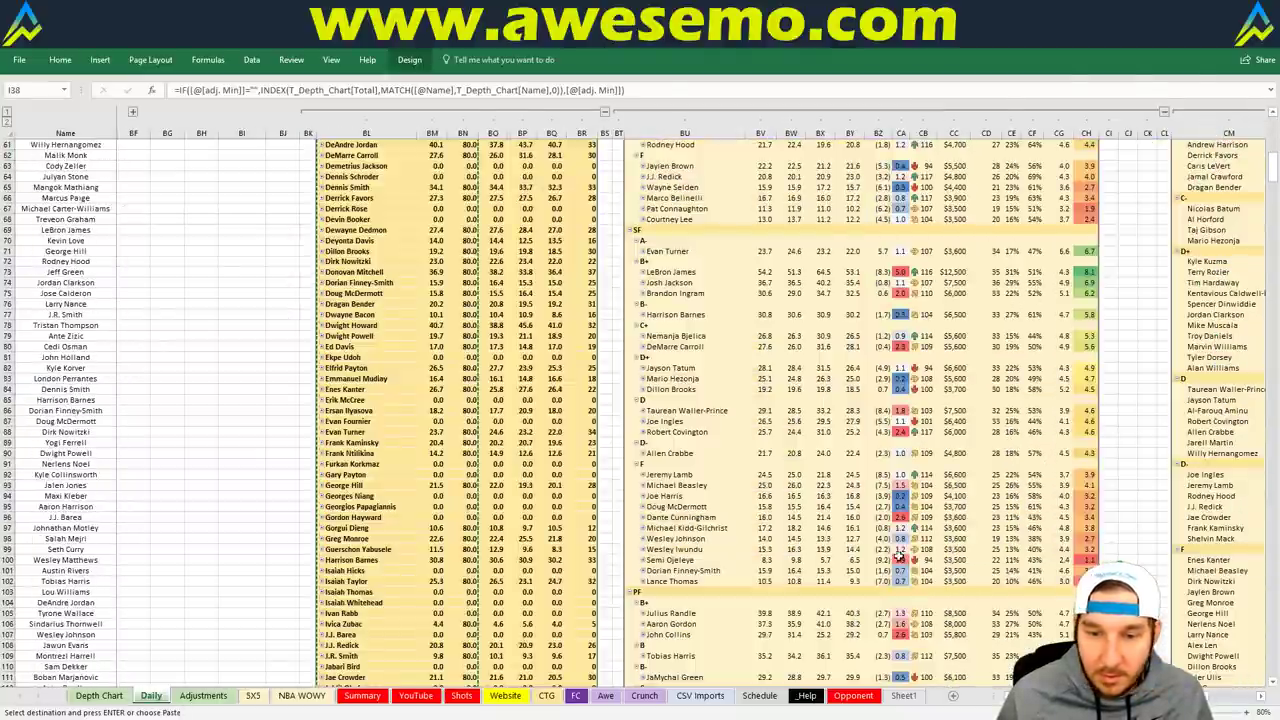
key(alt+Tab)
click(10, 312)
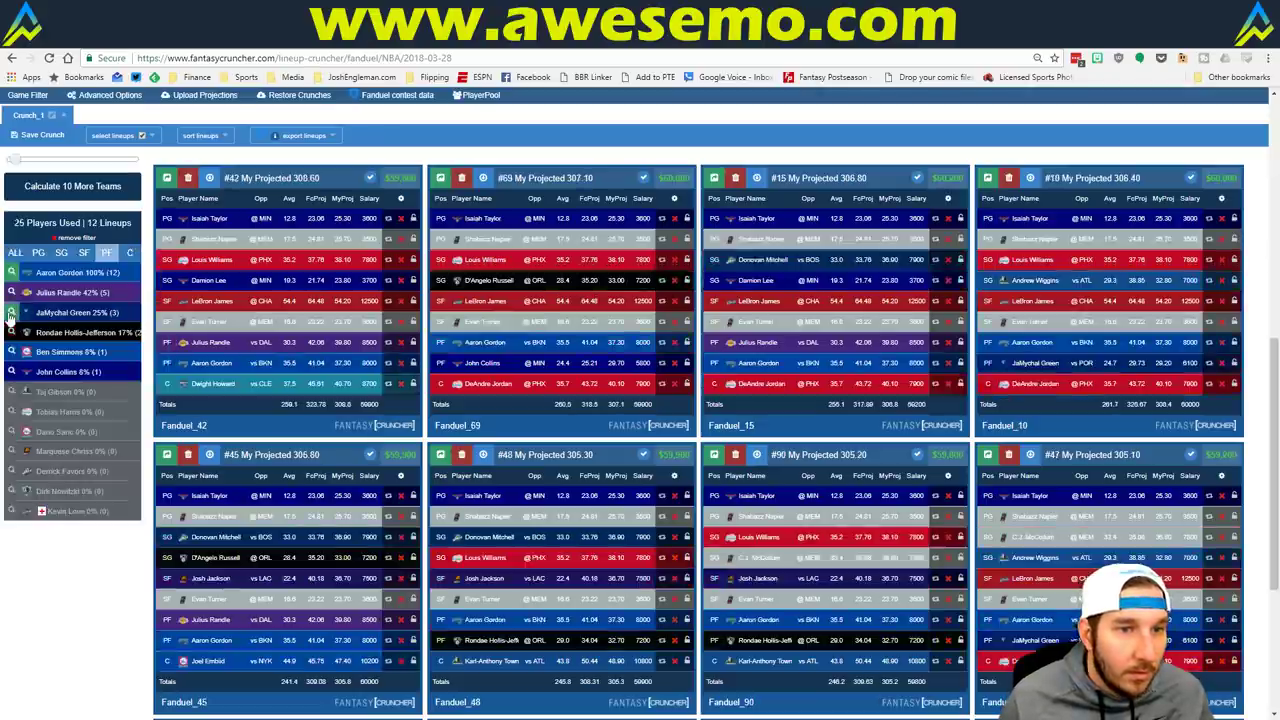
Compare the shooting guard exposures with the Daily sheet's ratings and narrow the lineups to those with Louis Williams.
click(62, 253)
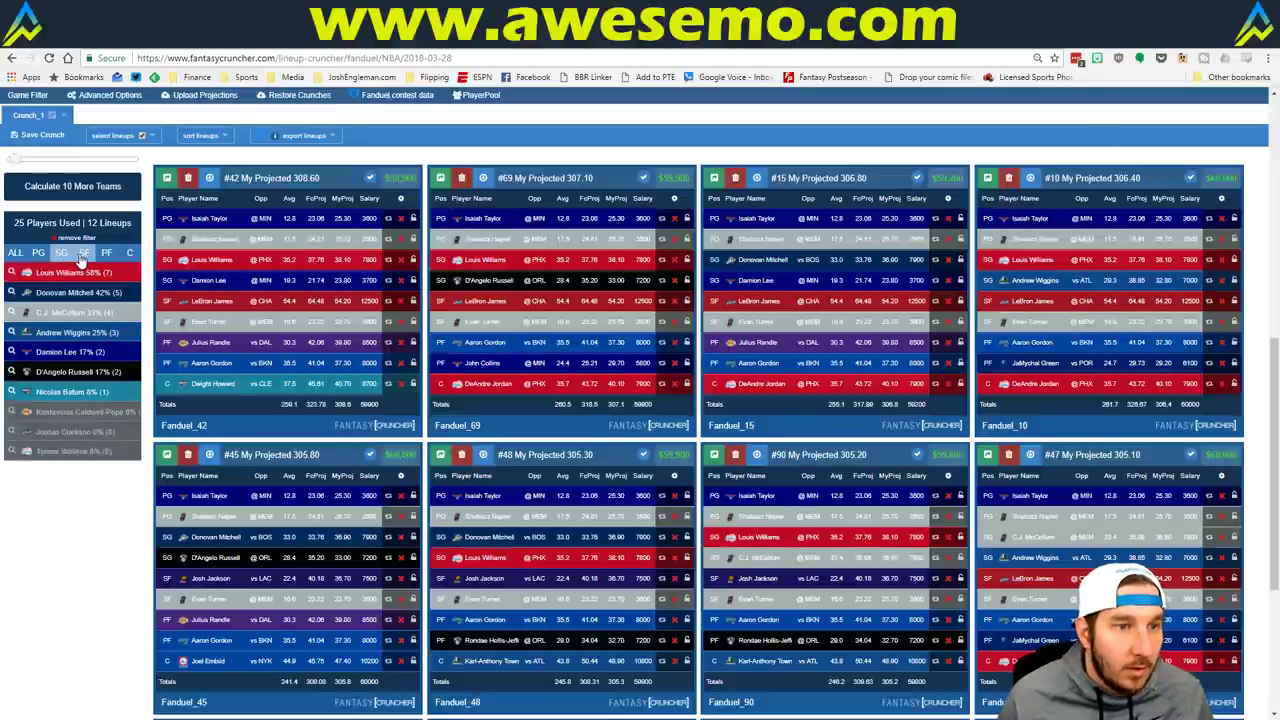
key(alt+Tab)
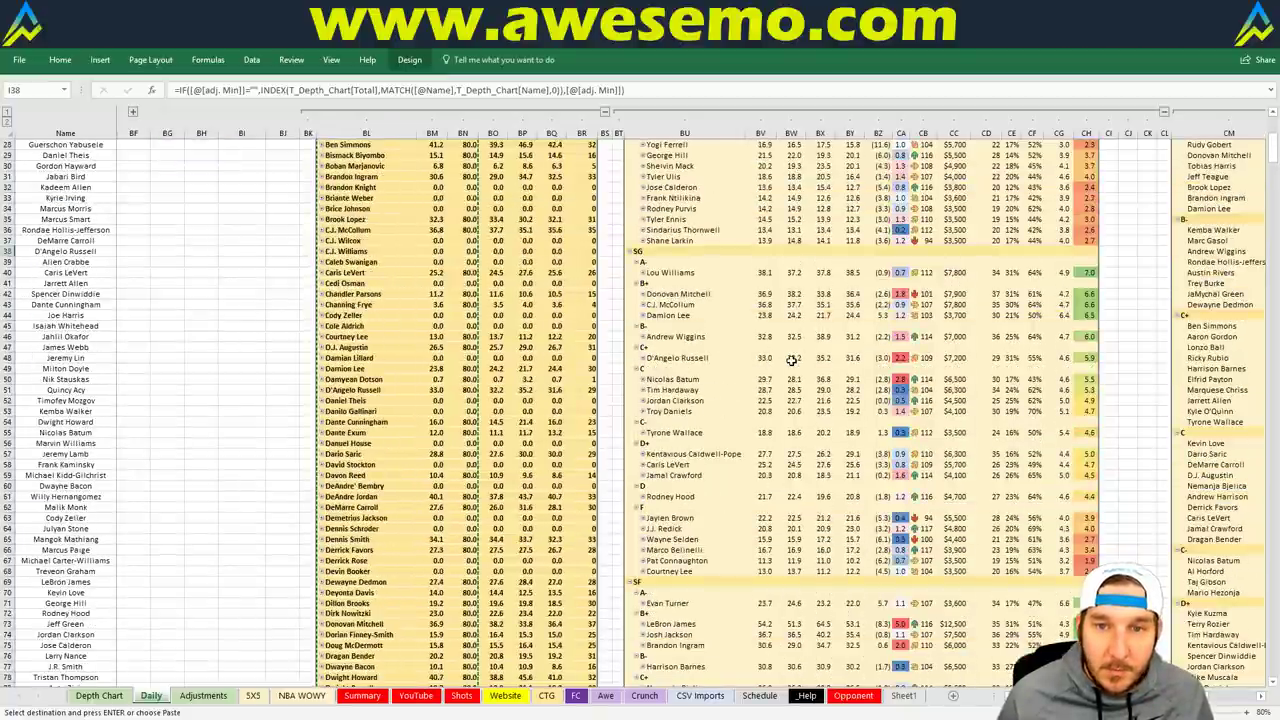
key(alt+Tab)
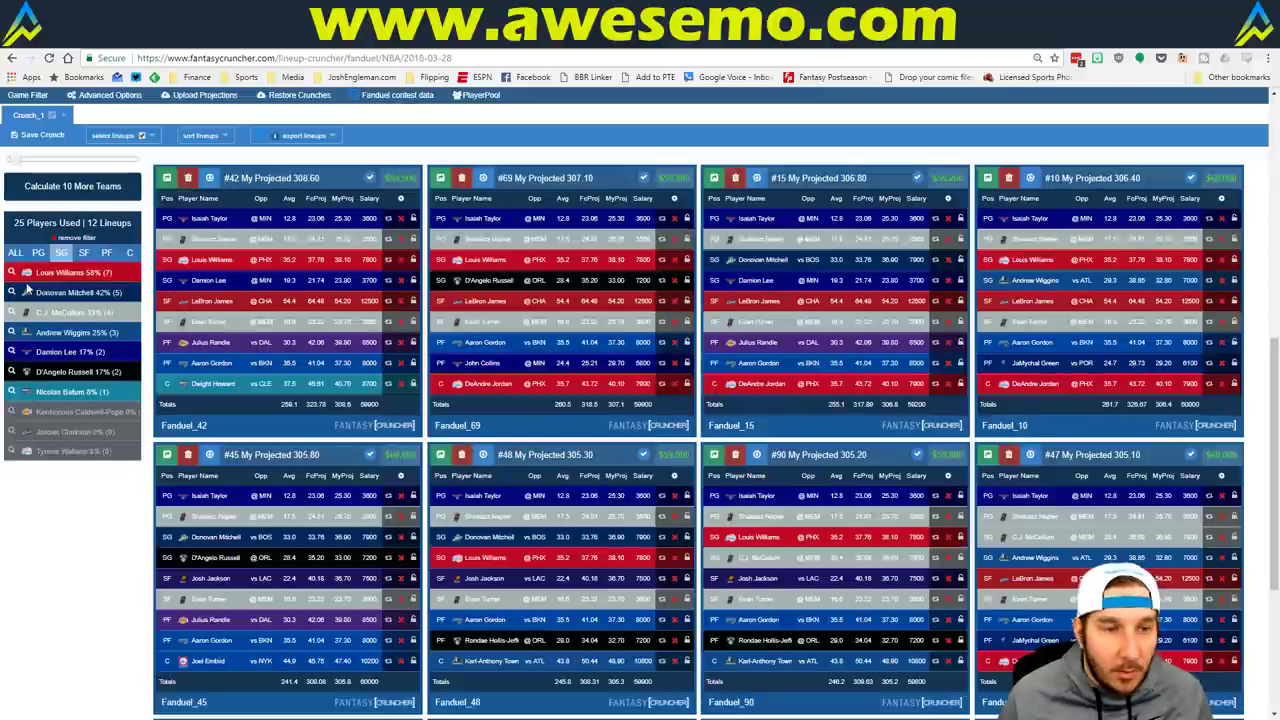
click(12, 272)
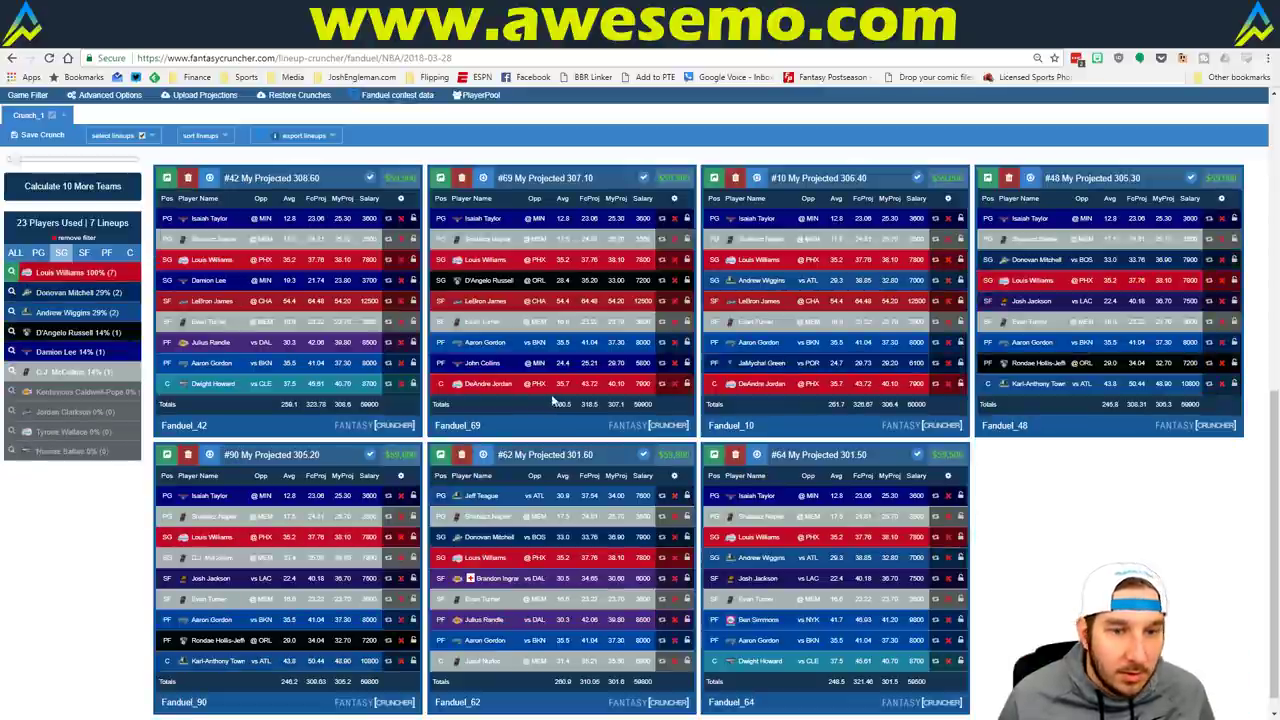
Review the power forward, small forward and center exposures and narrow the lineups to those with DeAndre Jordan.
click(106, 252)
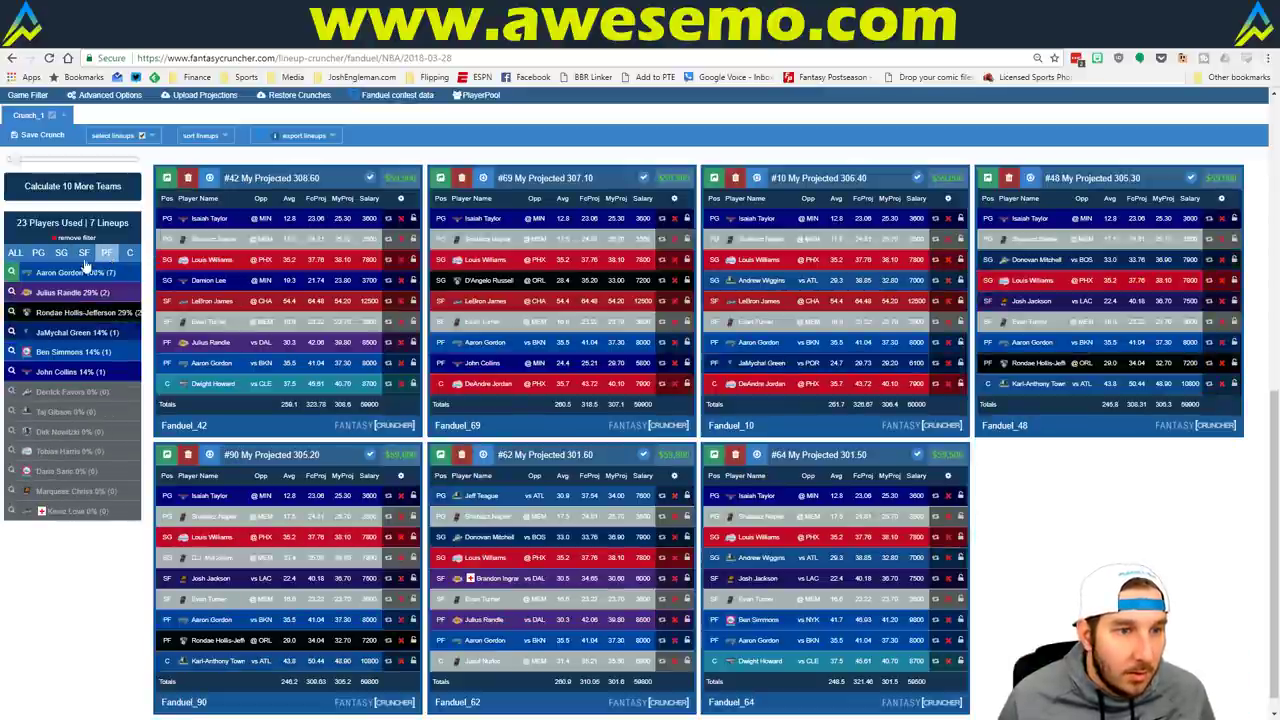
click(84, 254)
click(128, 254)
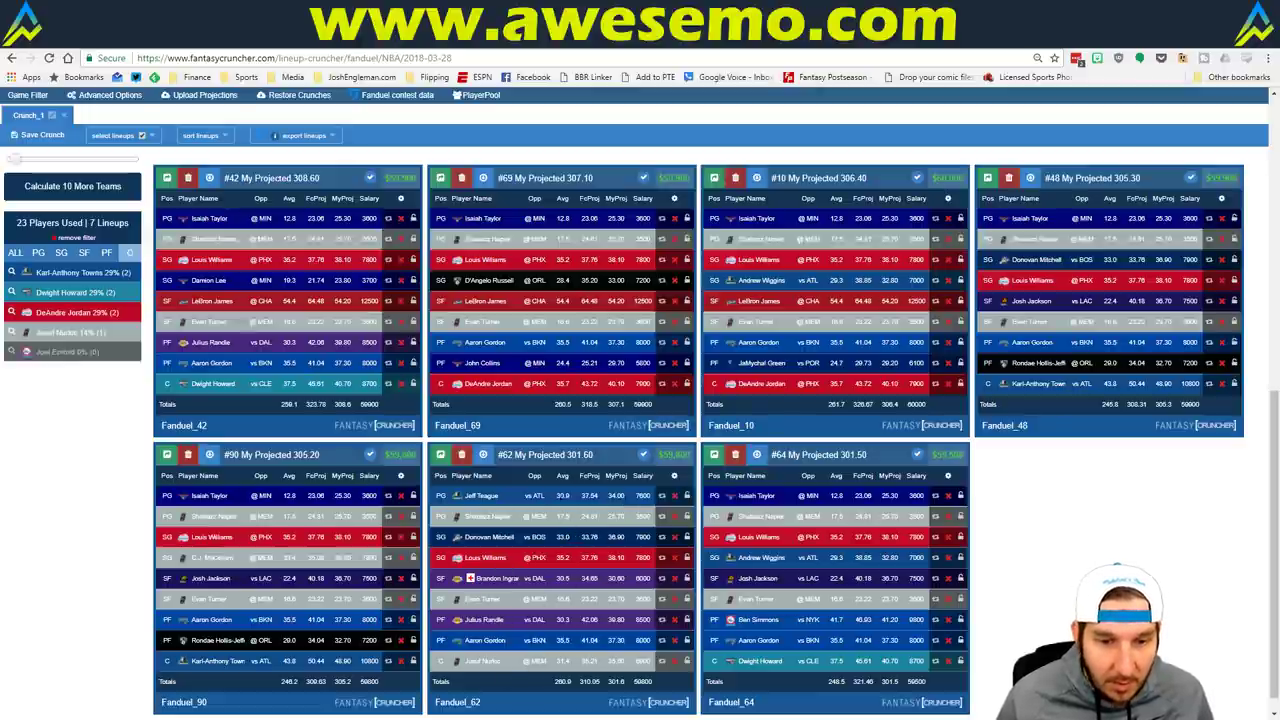
click(40, 316)
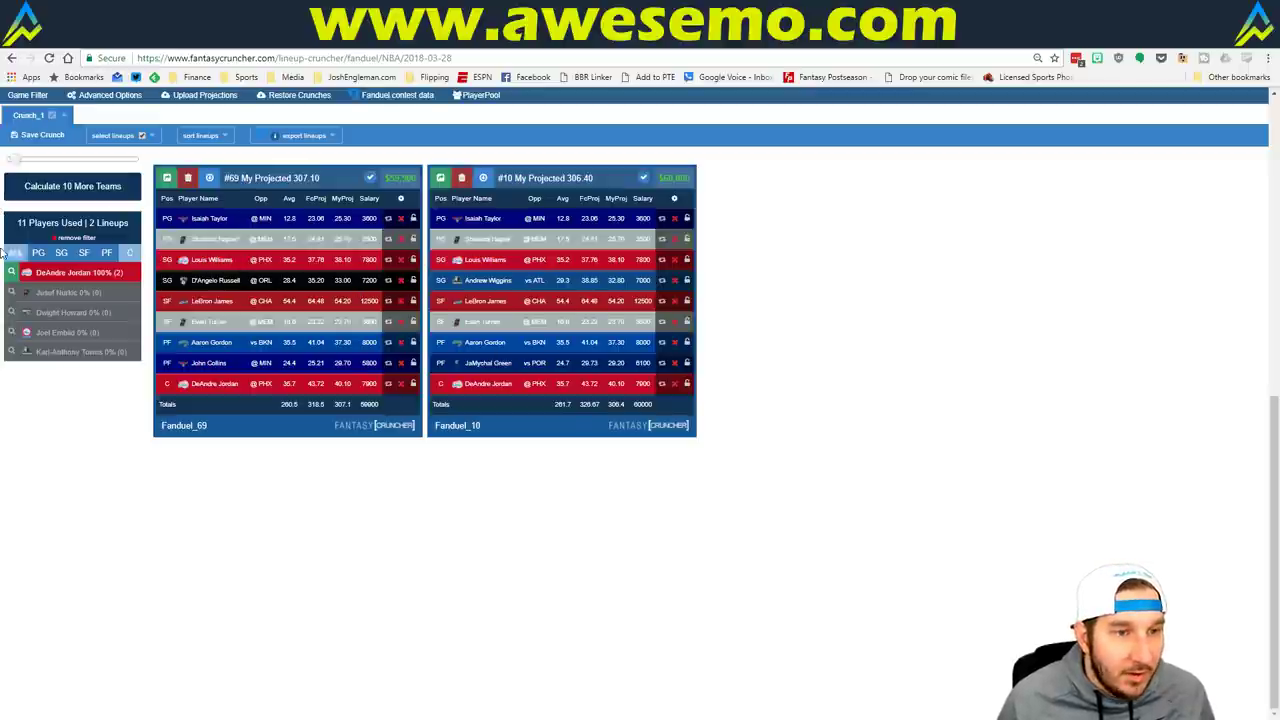
Replace the DeAndre Jordan lineup filter with Jusuf Nurkic and review the guard and forward exposures.
click(12, 272)
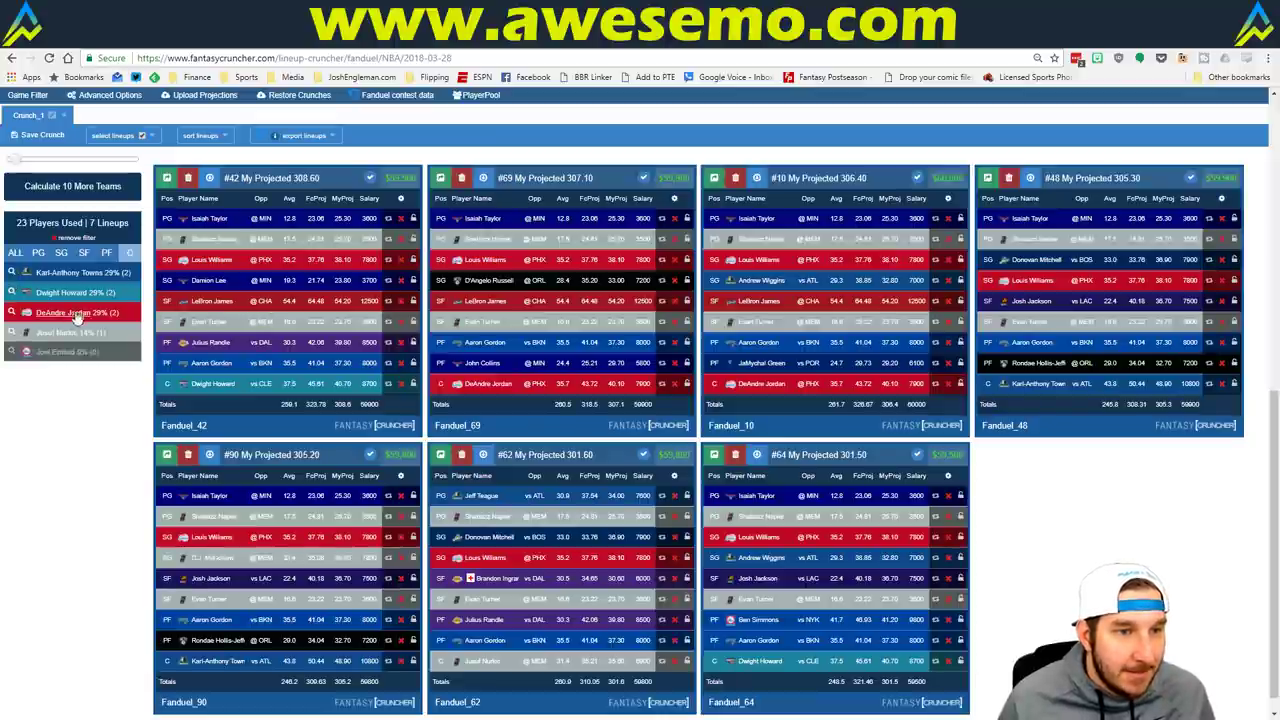
click(13, 334)
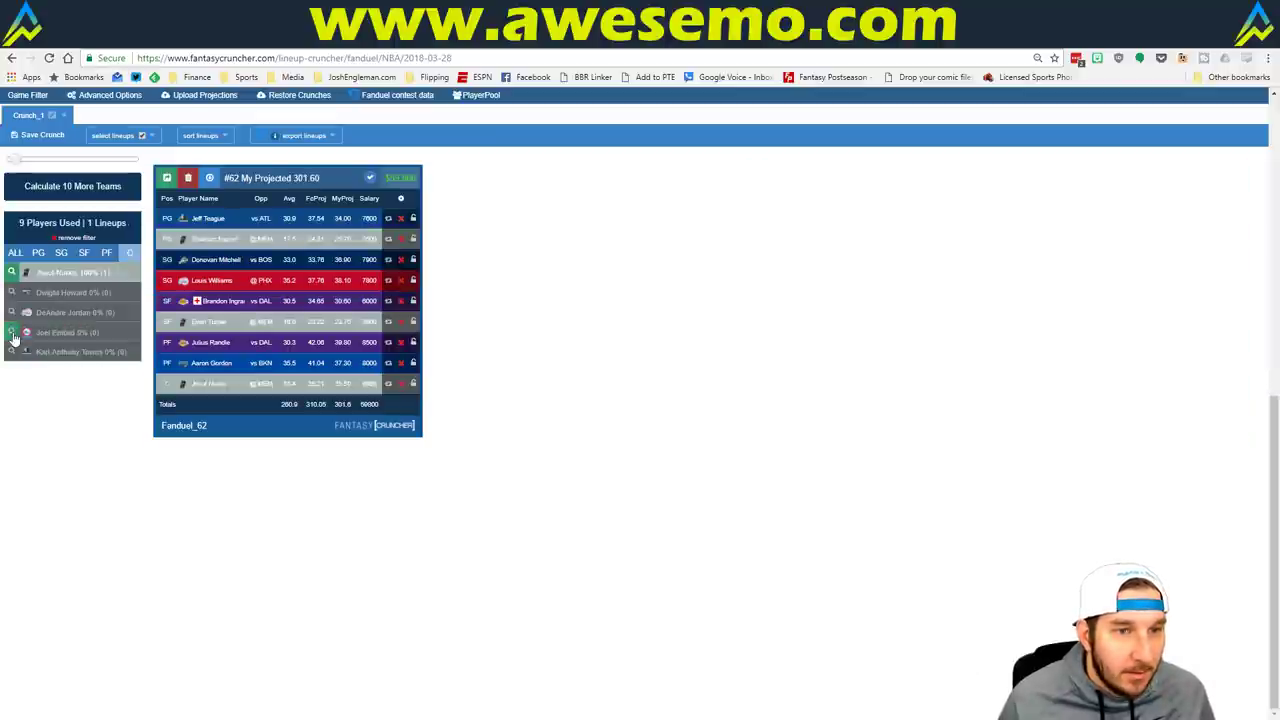
click(105, 254)
click(61, 254)
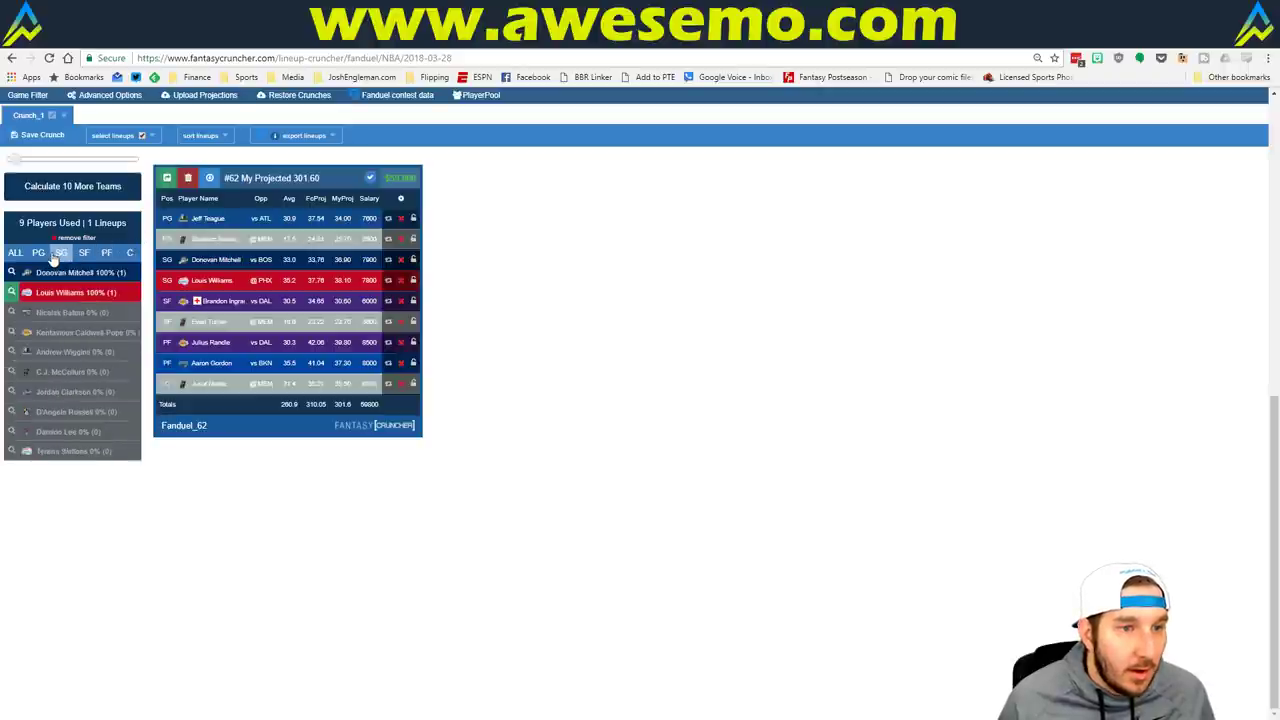
click(40, 254)
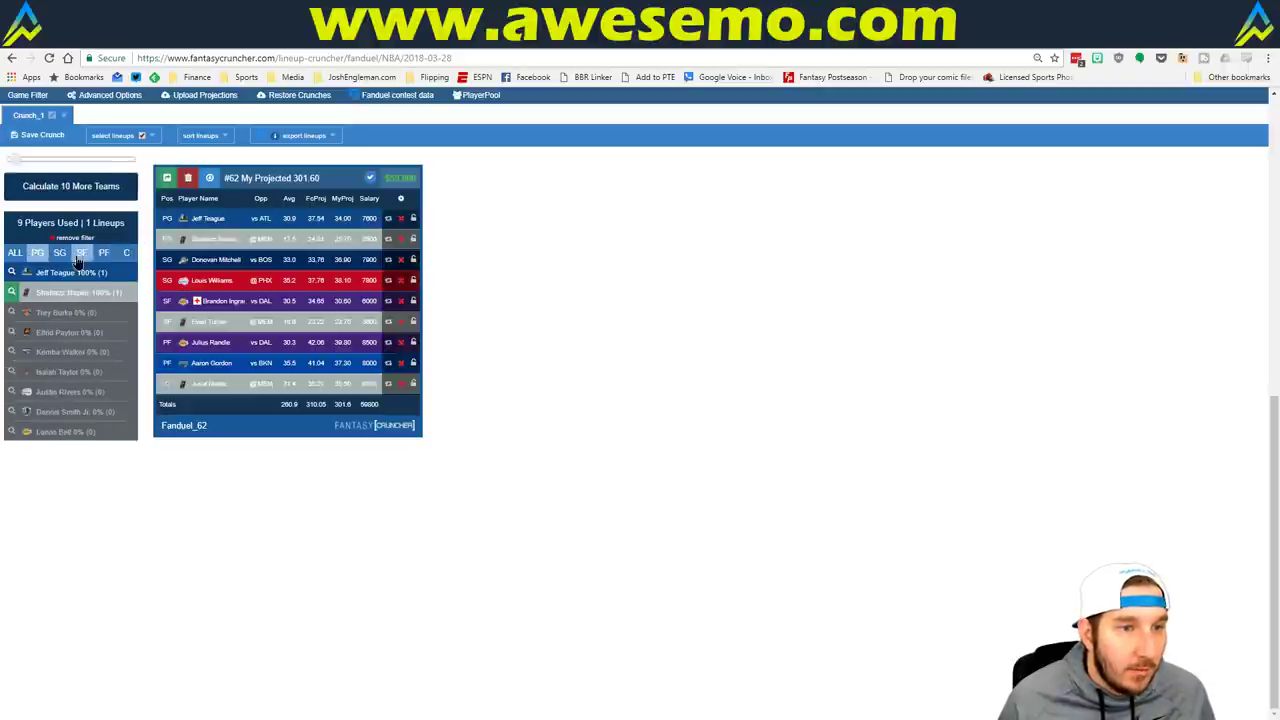
click(83, 254)
click(62, 256)
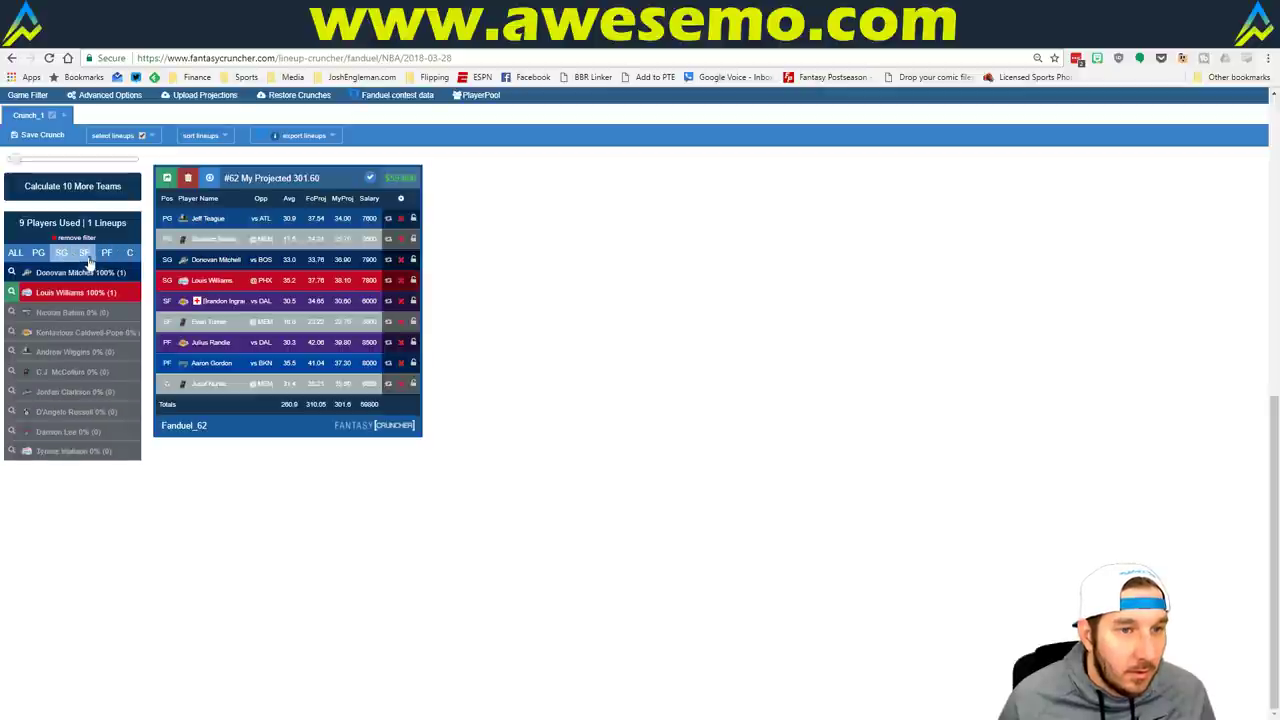
click(83, 255)
click(103, 256)
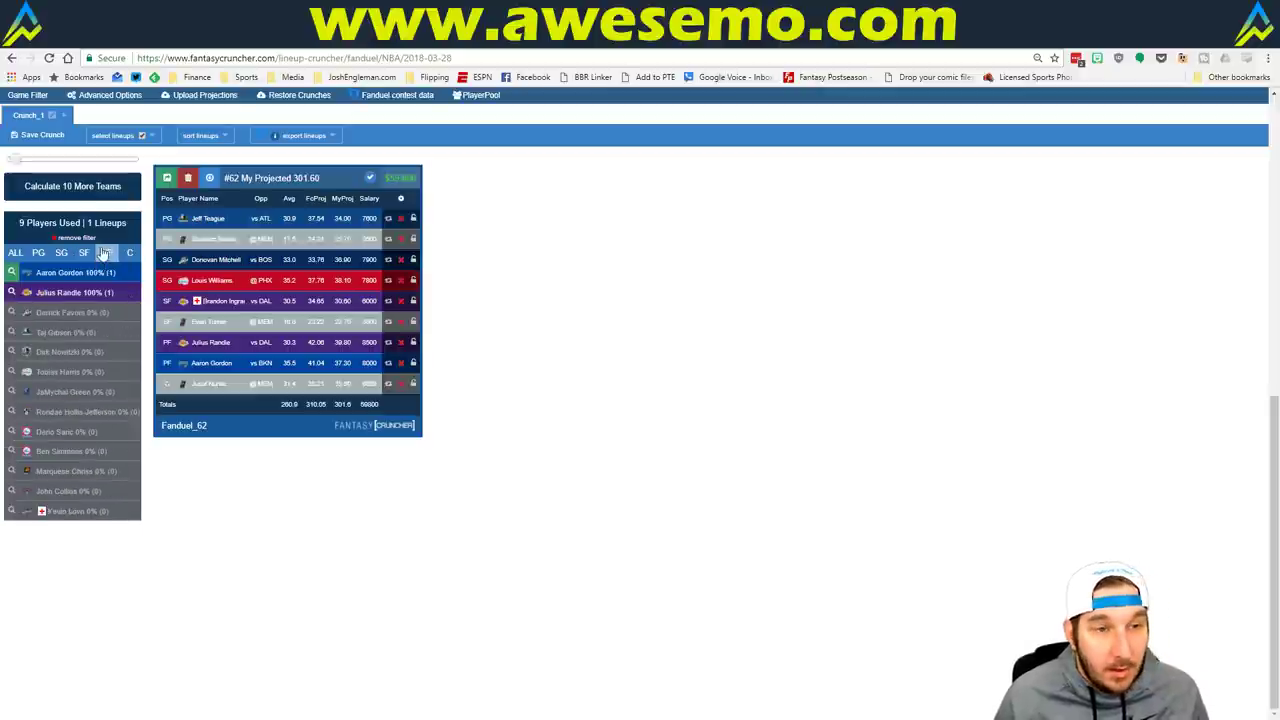
Drop the Aaron Gordon filter, check the small forward exposures in the wider set of lineups, and clear all lineup filters.
click(13, 274)
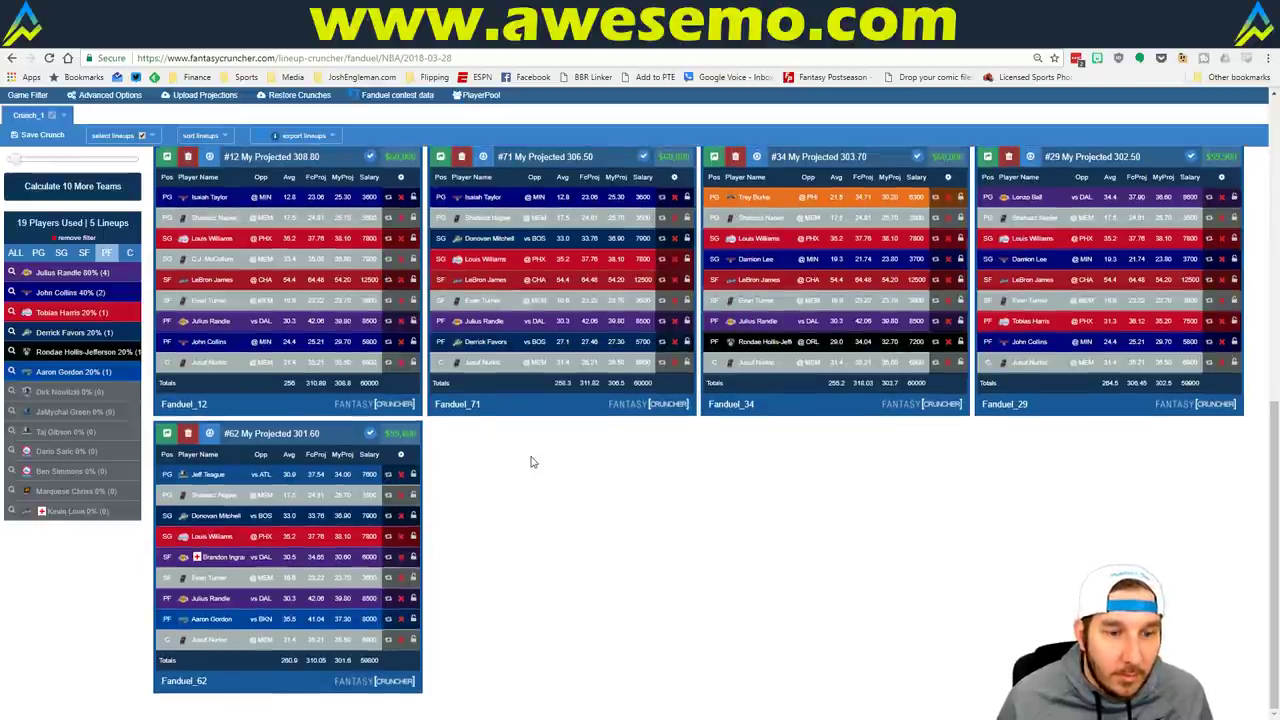
scroll(568, 456, up, 1)
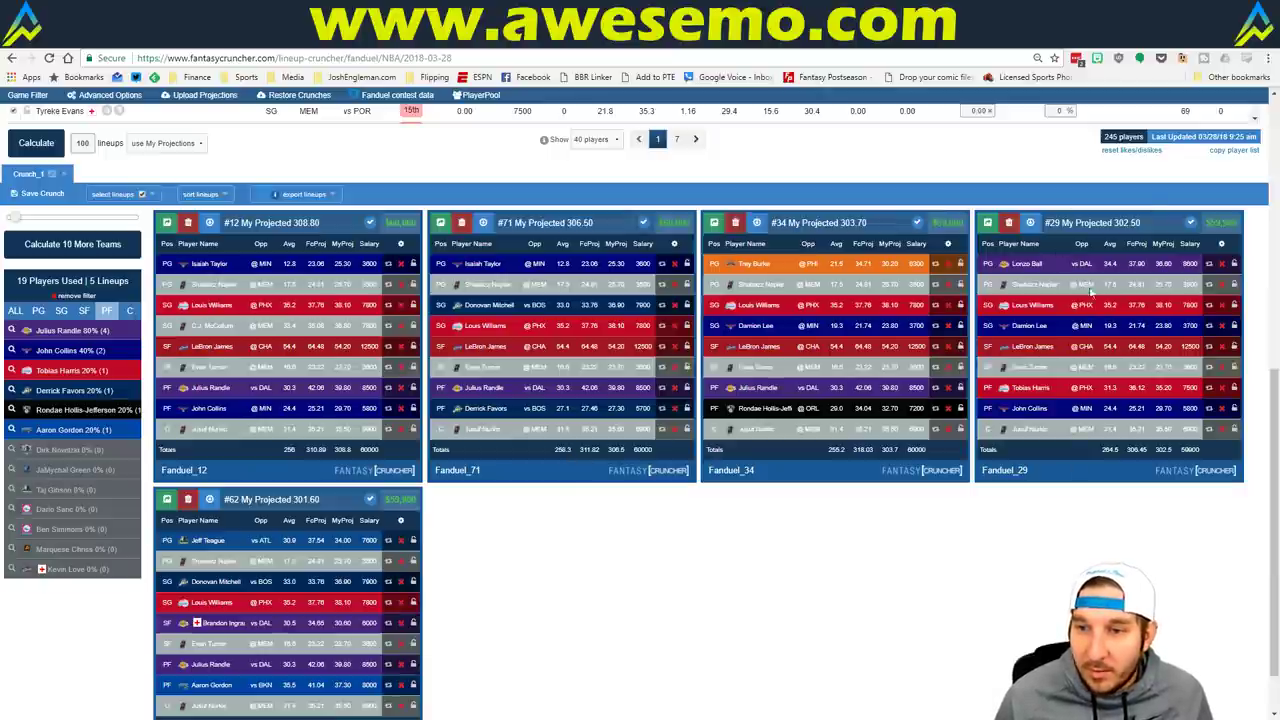
click(84, 311)
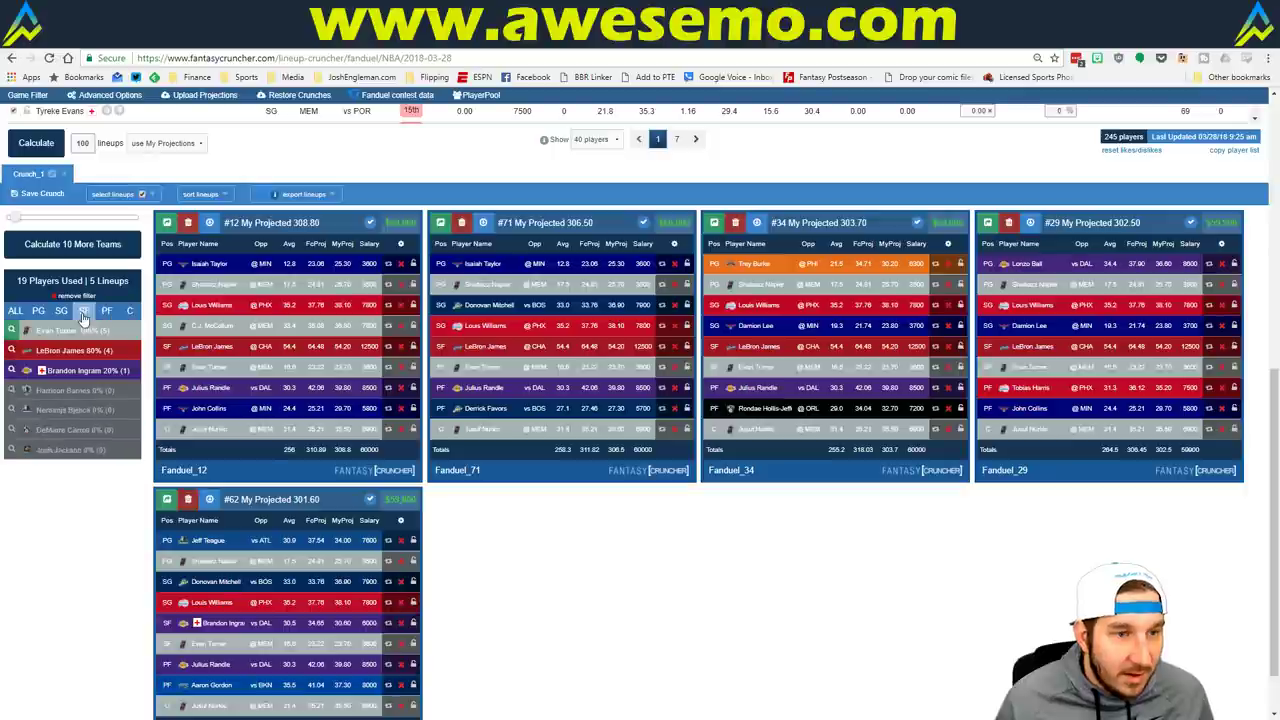
click(80, 298)
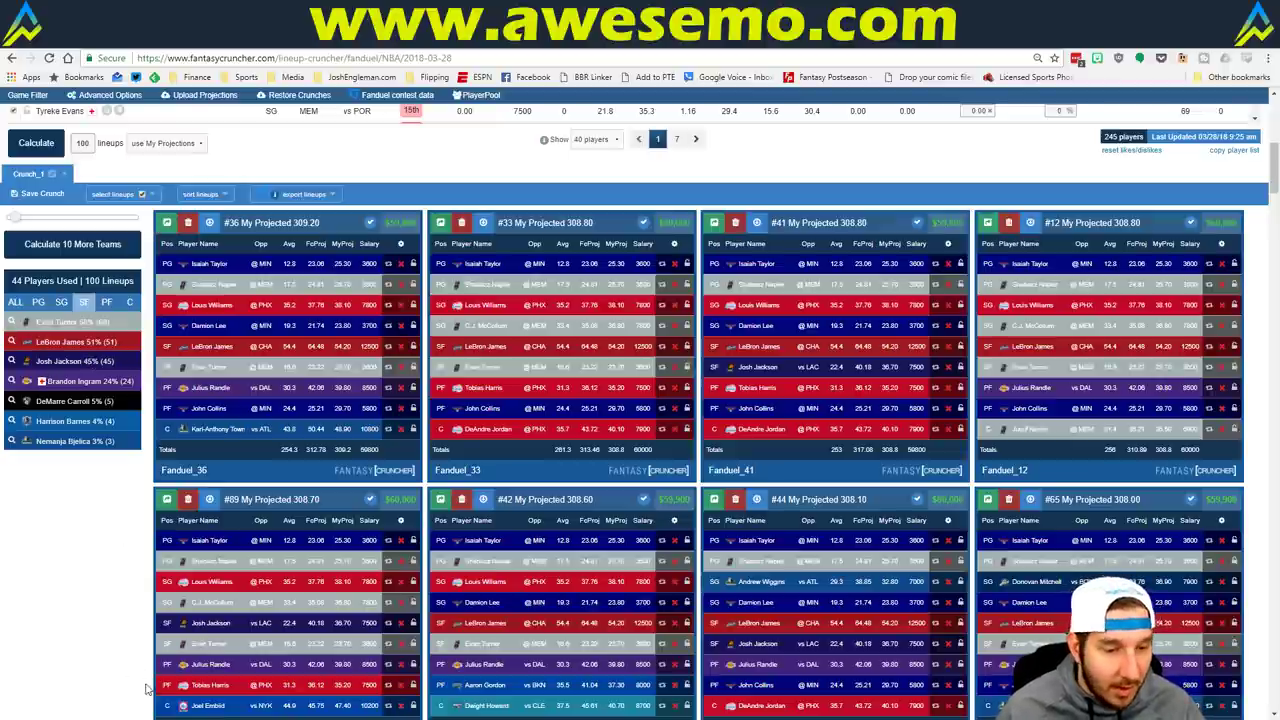
Open the Lineup Cruncher for the DraftKings NBA slate.
scroll(640, 408, up, 10)
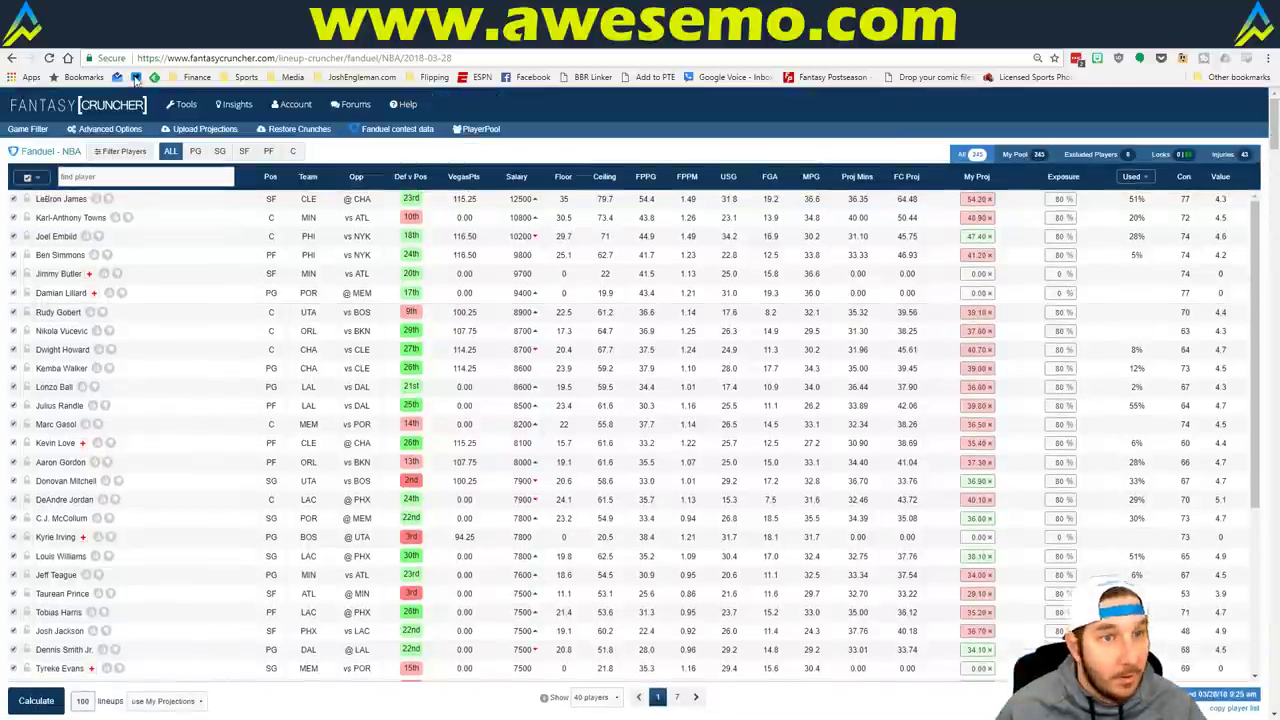
mouse_move(183, 104)
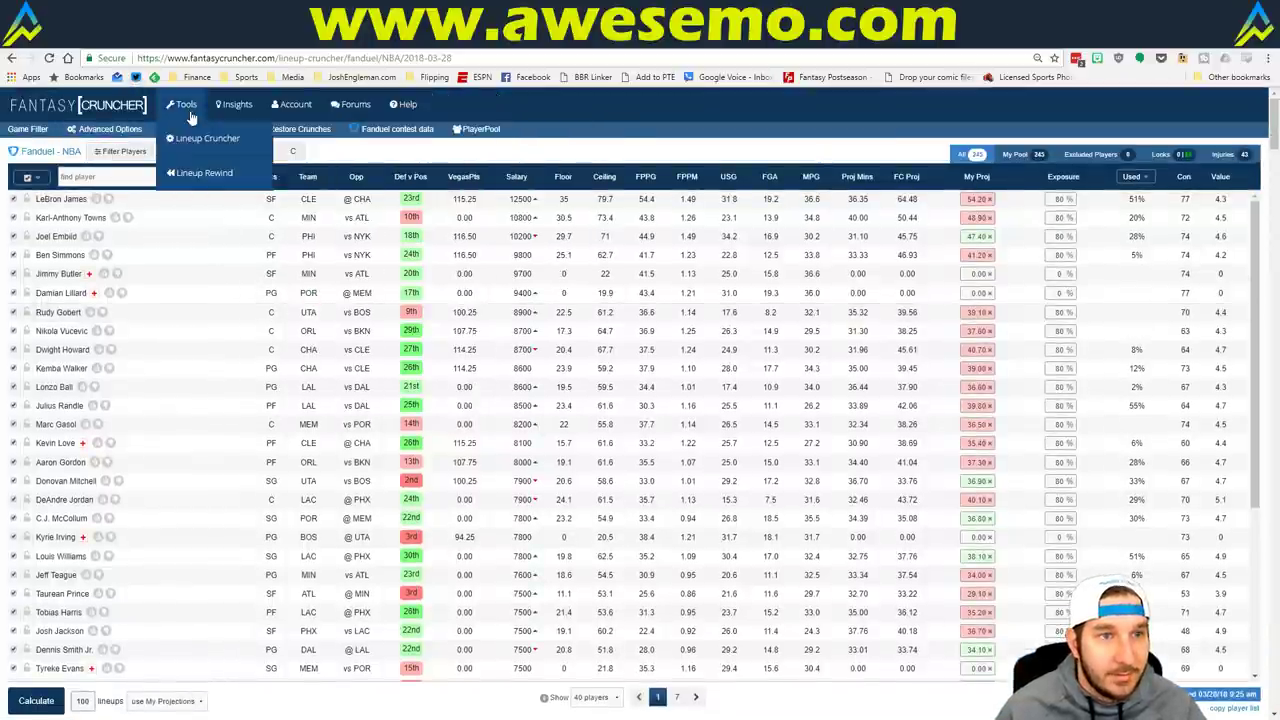
mouse_move(205, 140)
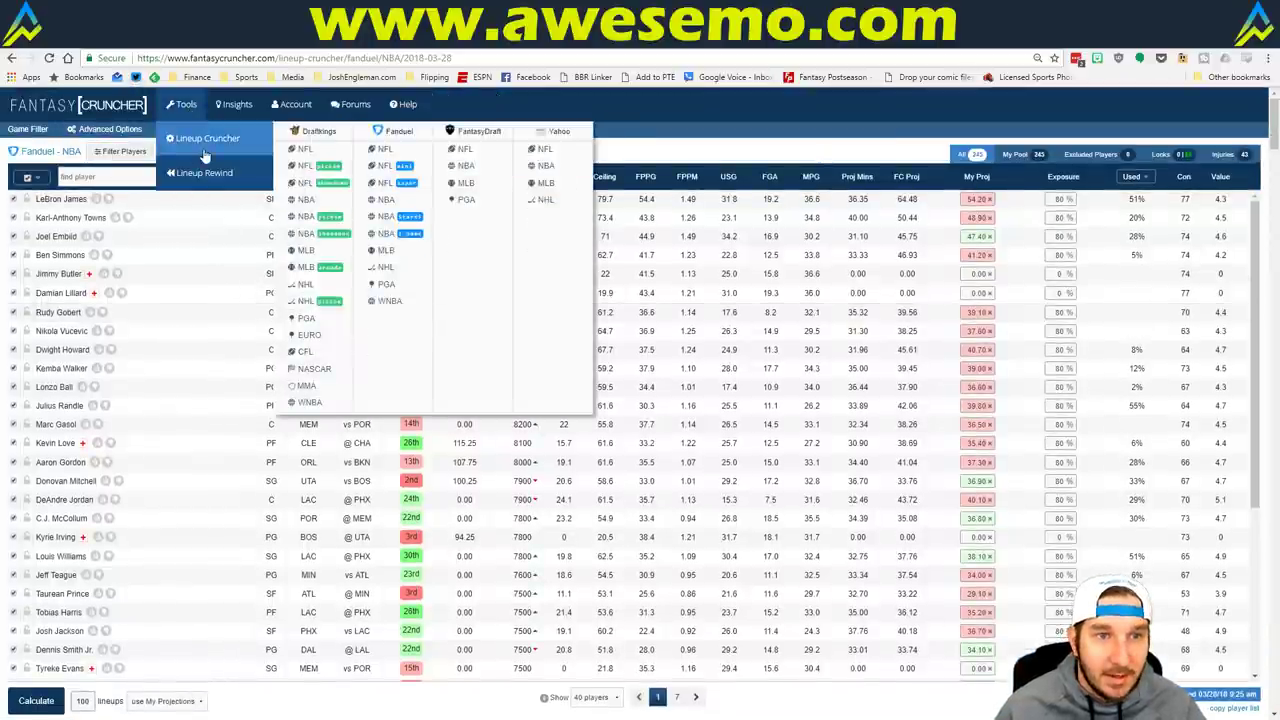
click(310, 203)
Copy the player projections from the workbook's Daily sheet and return to Fantasy Cruncher.
key(alt+Tab)
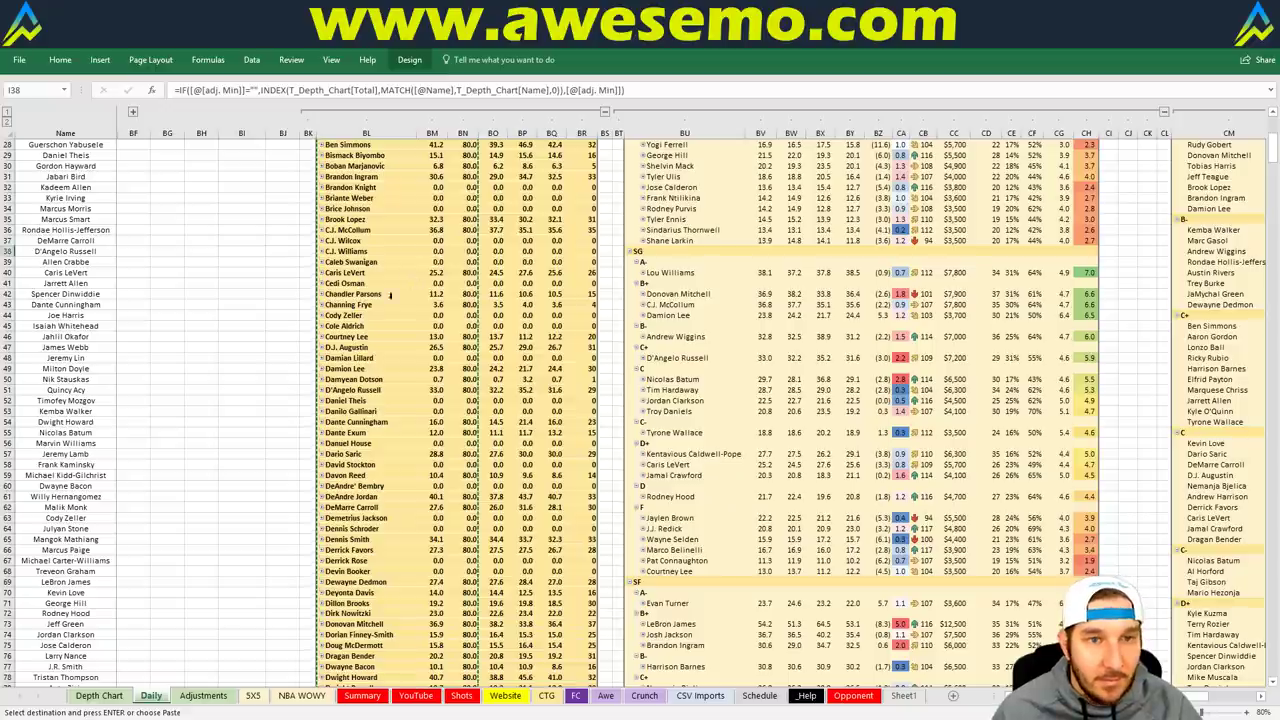
click(200, 272)
scroll(200, 272, up, 9)
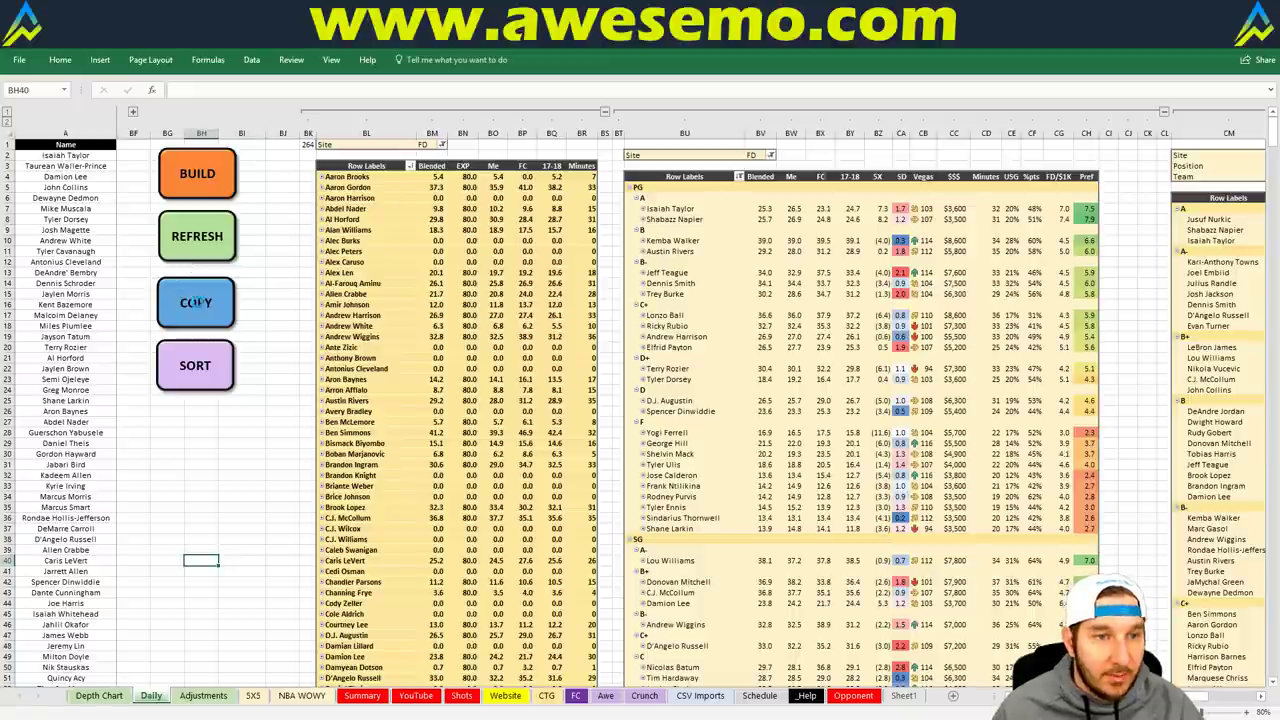
click(196, 302)
key(alt+Tab)
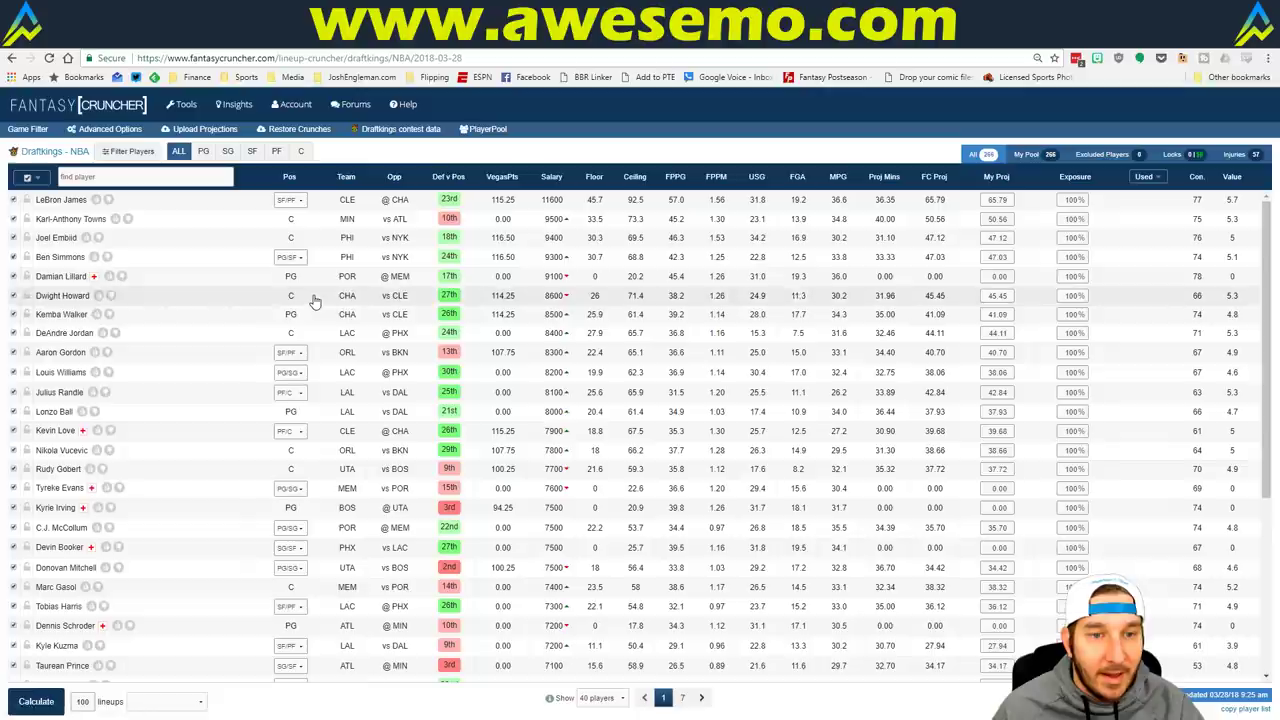
Upload the copied player projections for the DraftKings NBA slate and dismiss the player error notice.
click(205, 129)
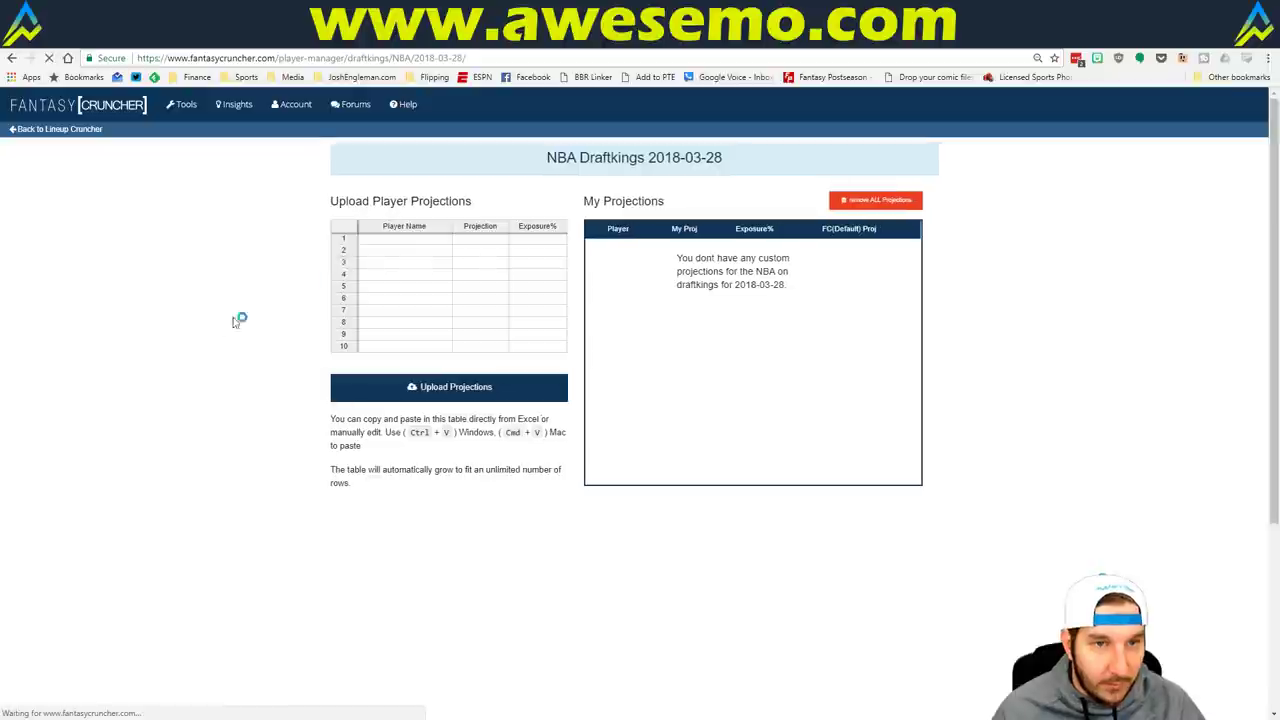
click(366, 242)
key(ctrl+v)
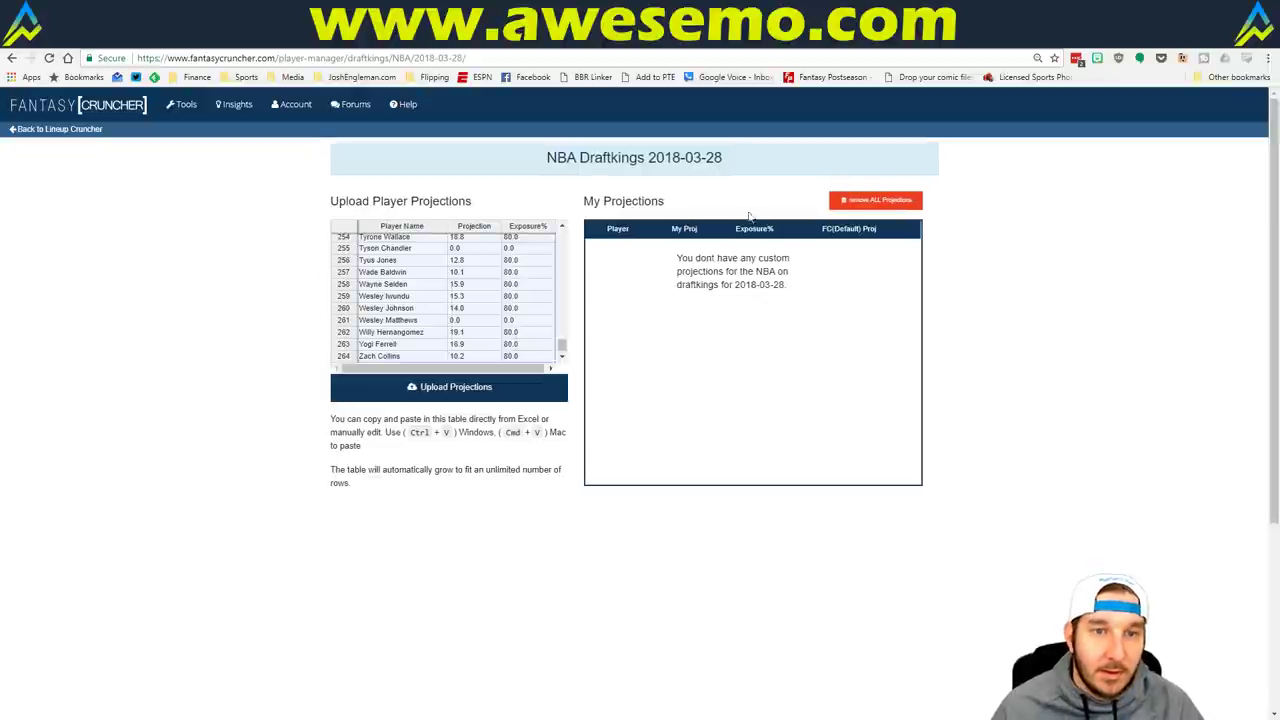
click(480, 392)
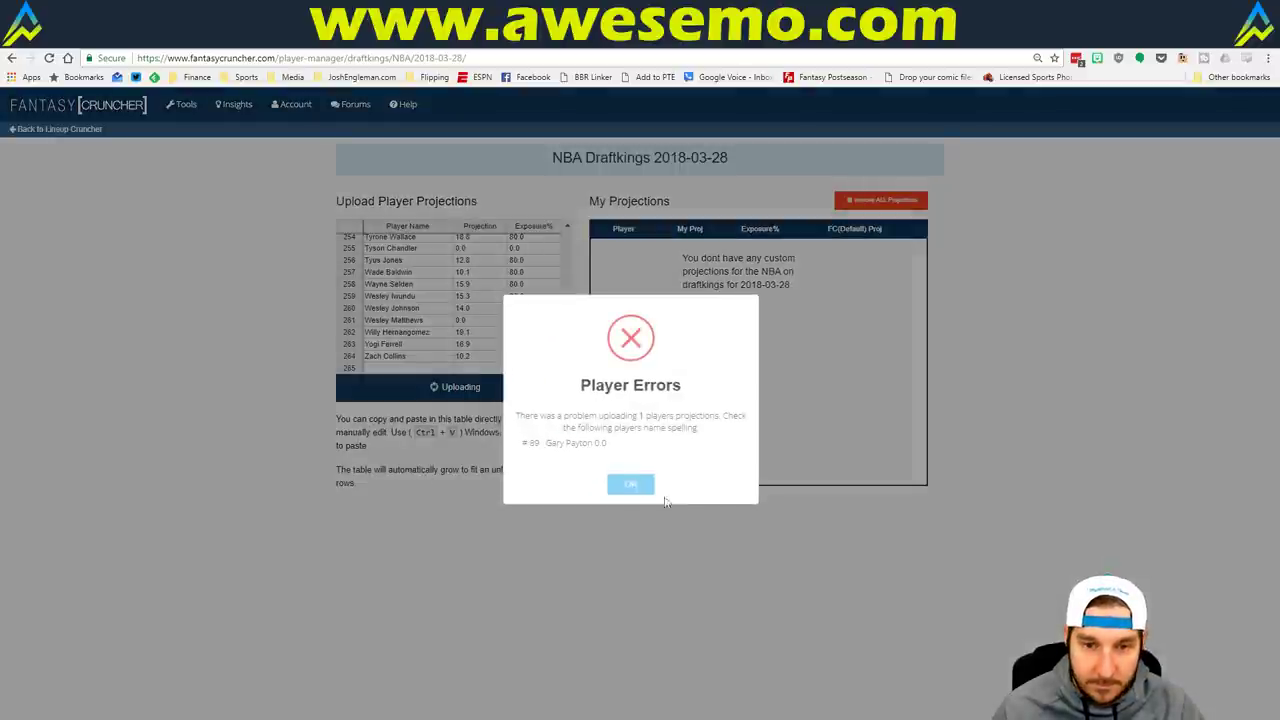
click(632, 484)
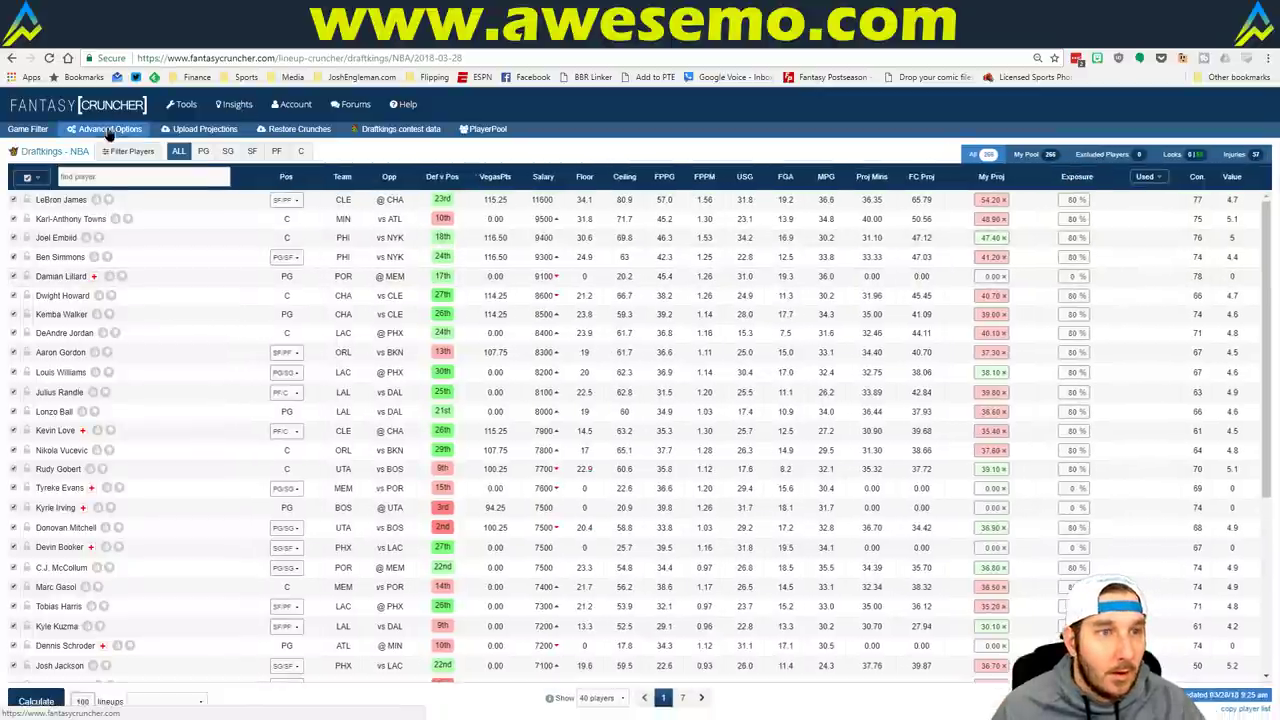
Set the randomness to 10% in the advanced options for the DraftKings slate.
click(110, 130)
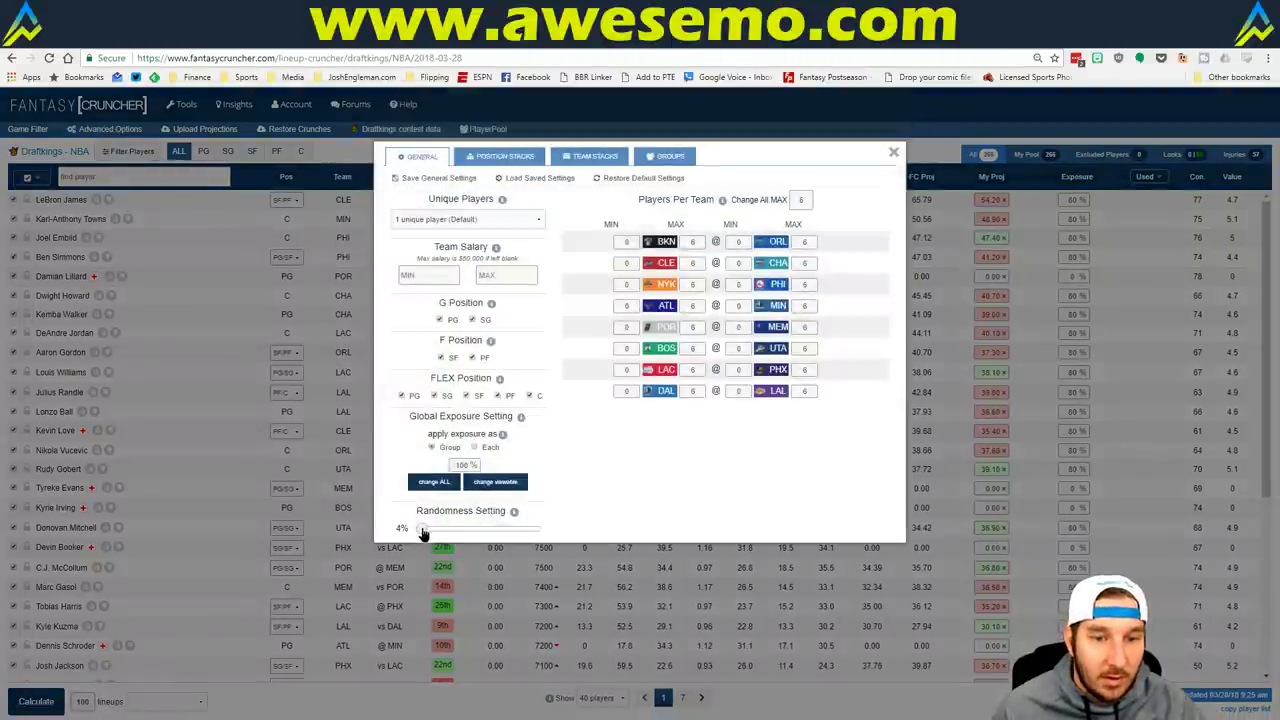
drag(423, 532, 430, 530)
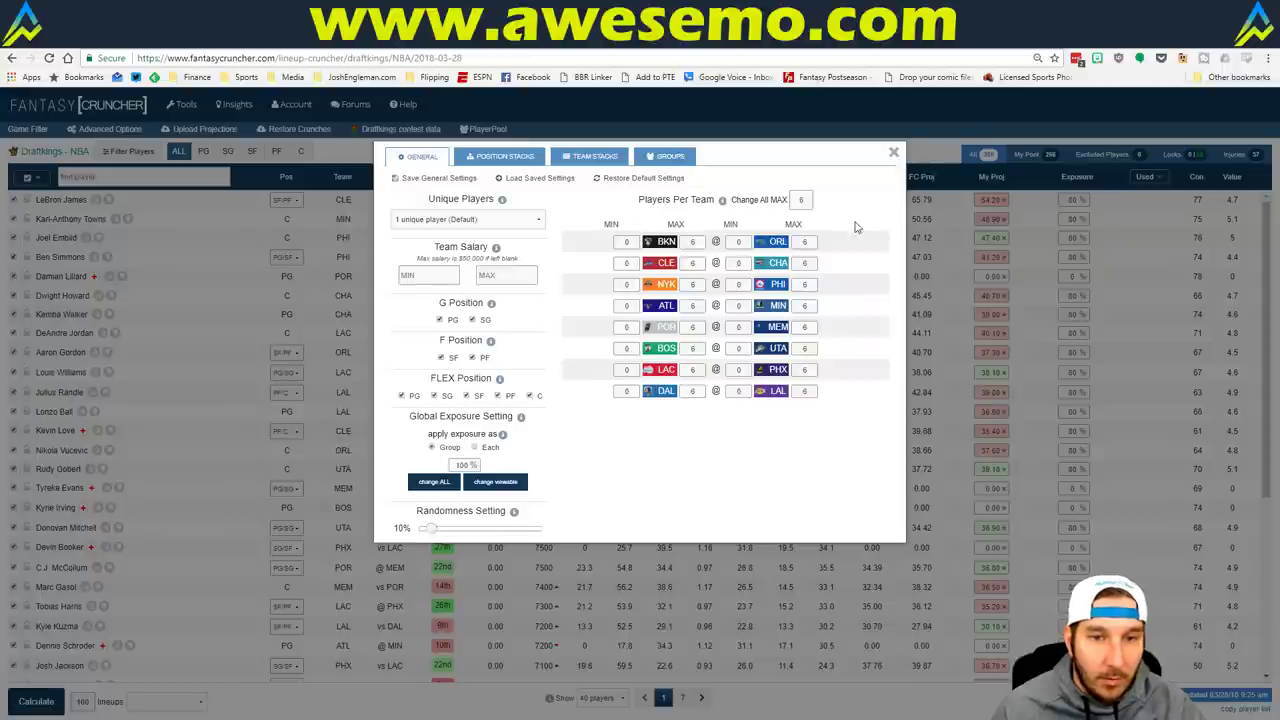
click(893, 153)
Calculate 100 DraftKings lineups using My Projections.
click(172, 701)
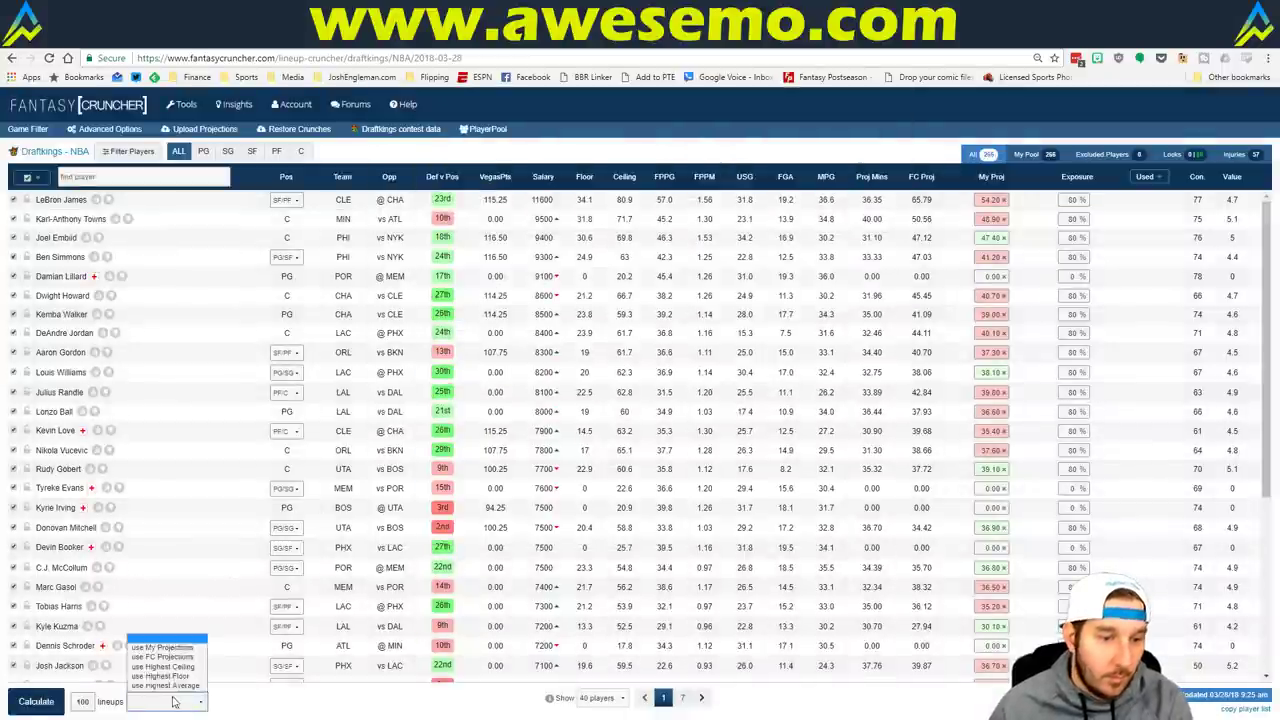
click(162, 648)
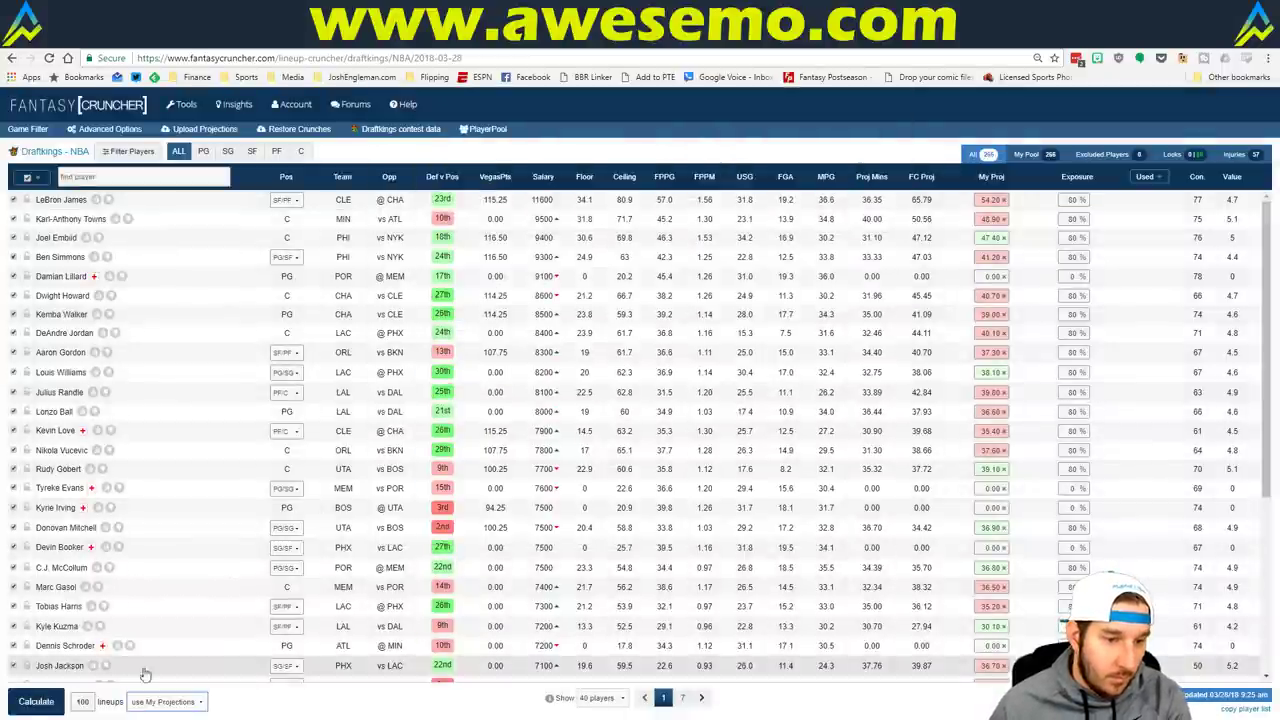
click(36, 701)
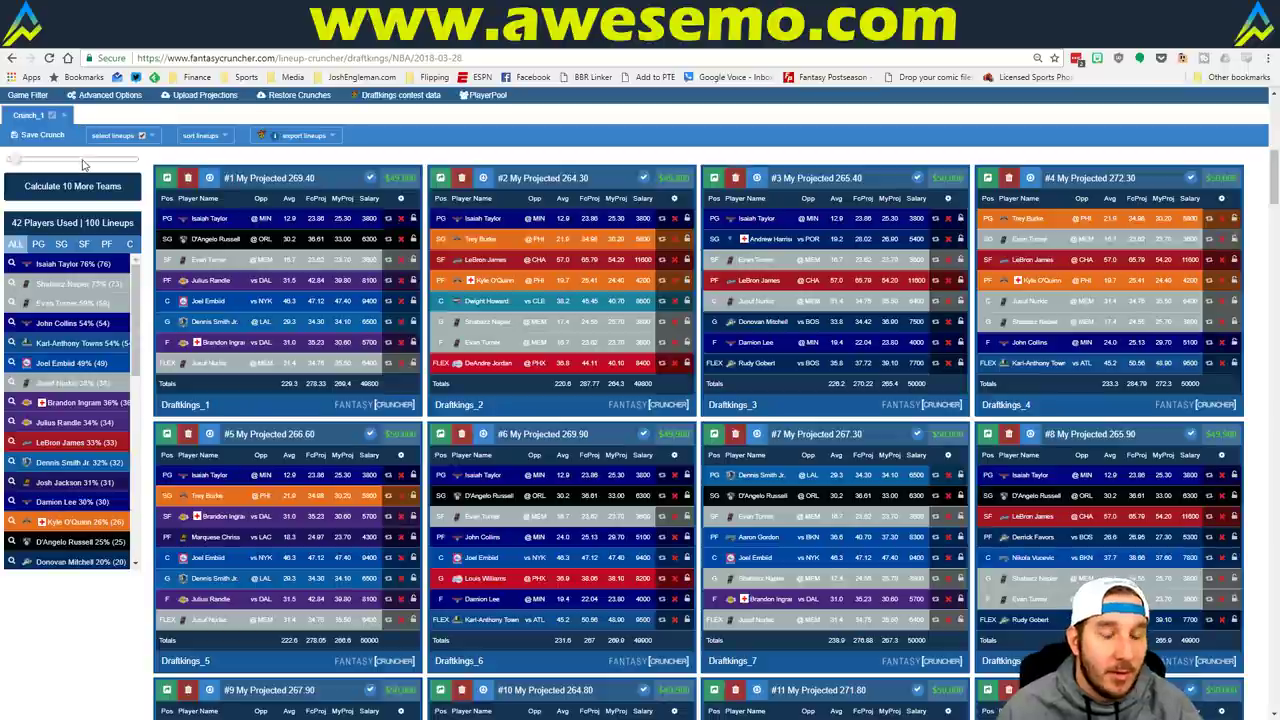
Compare the lineups with the DraftKings ratings in the Daily sheet and narrow them to those with Jusuf Nurkic and Shabazz Napier.
key(alt+Tab)
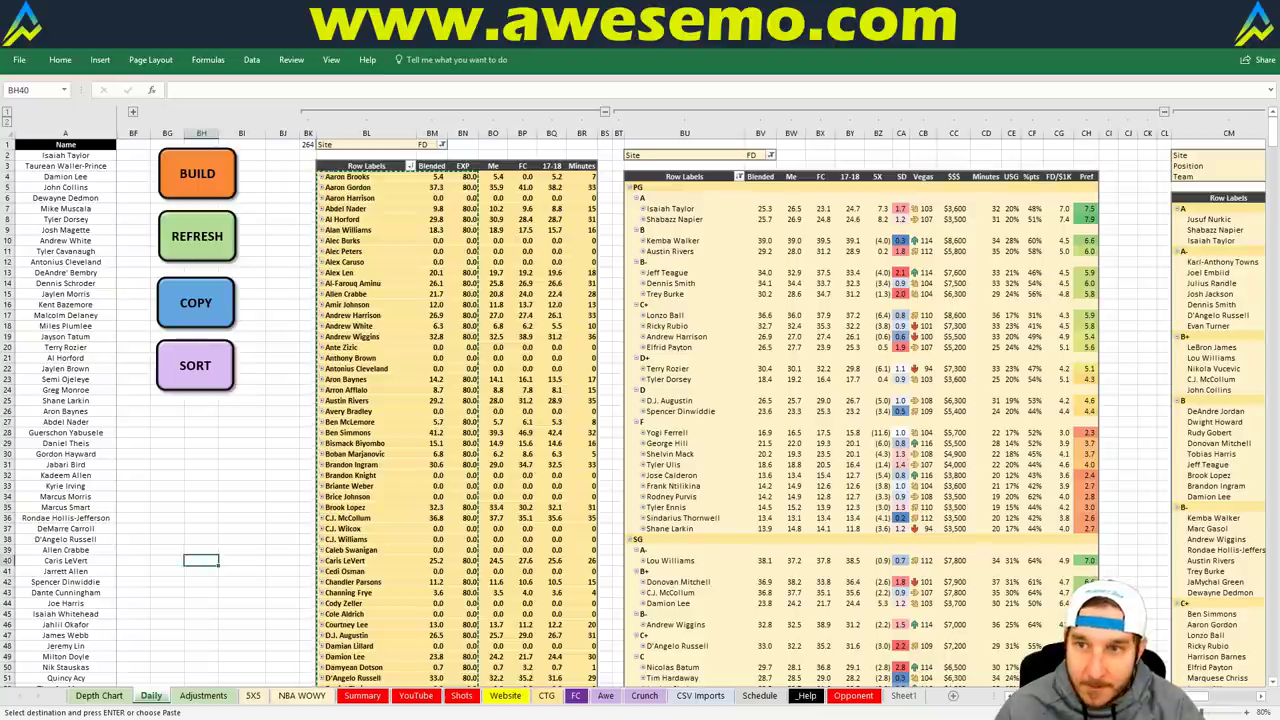
scroll(640, 400, right, 10)
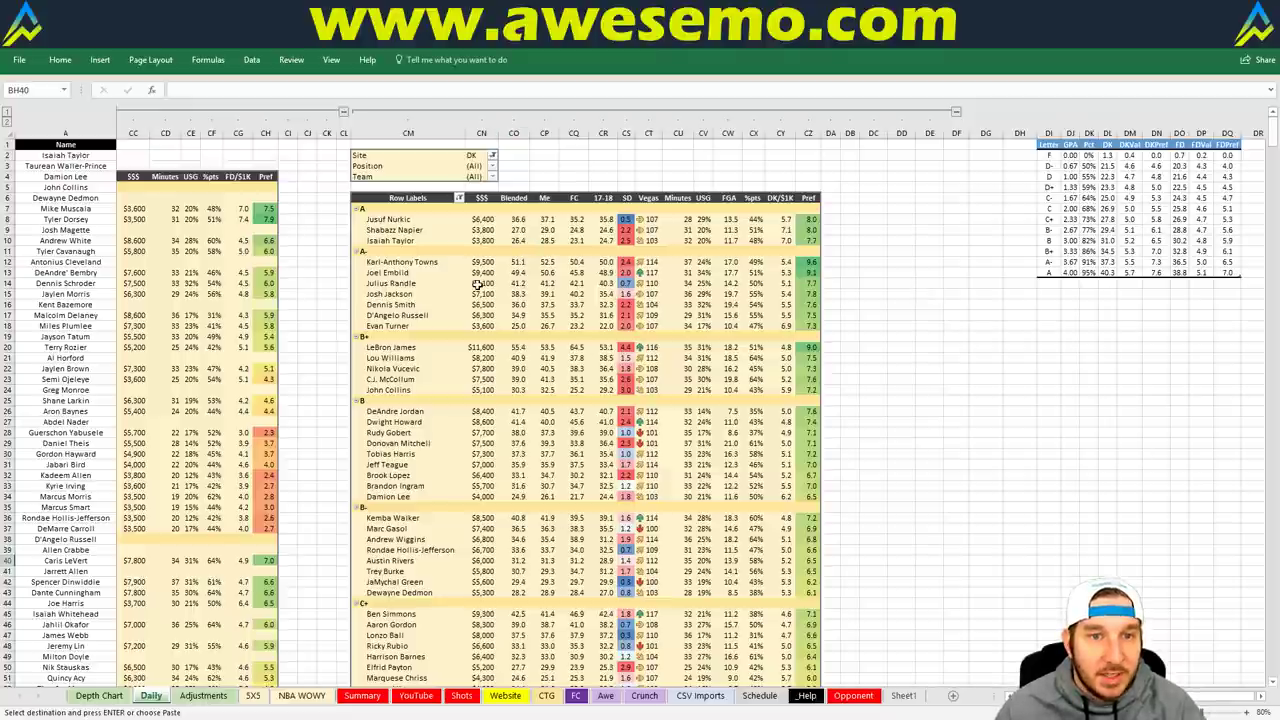
key(alt+Tab)
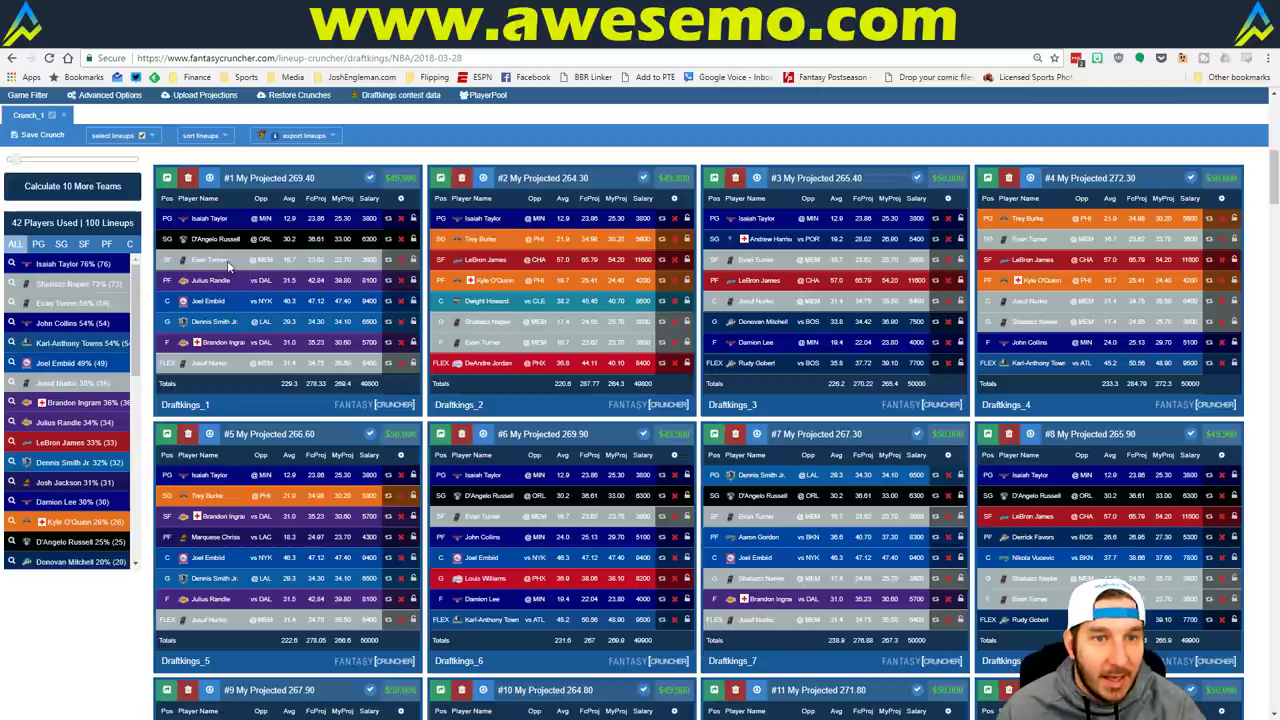
click(13, 386)
key(alt+Tab)
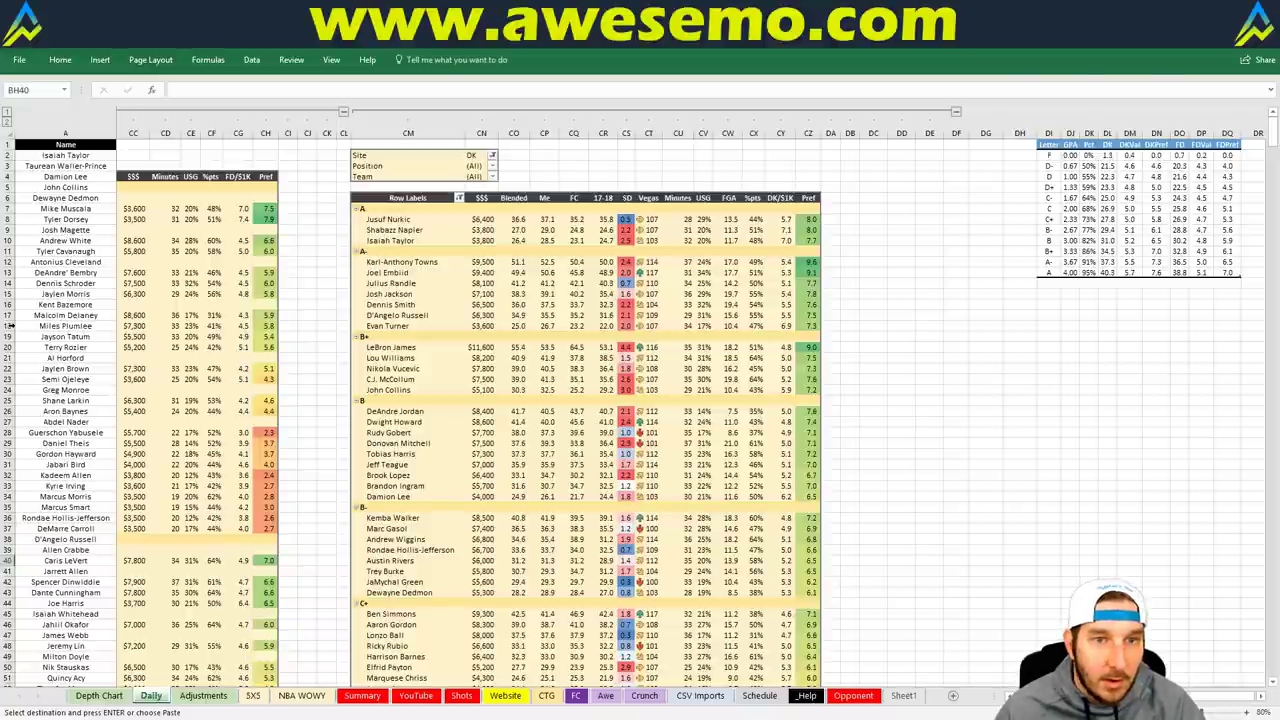
key(alt+Tab)
click(12, 331)
key(alt+Tab)
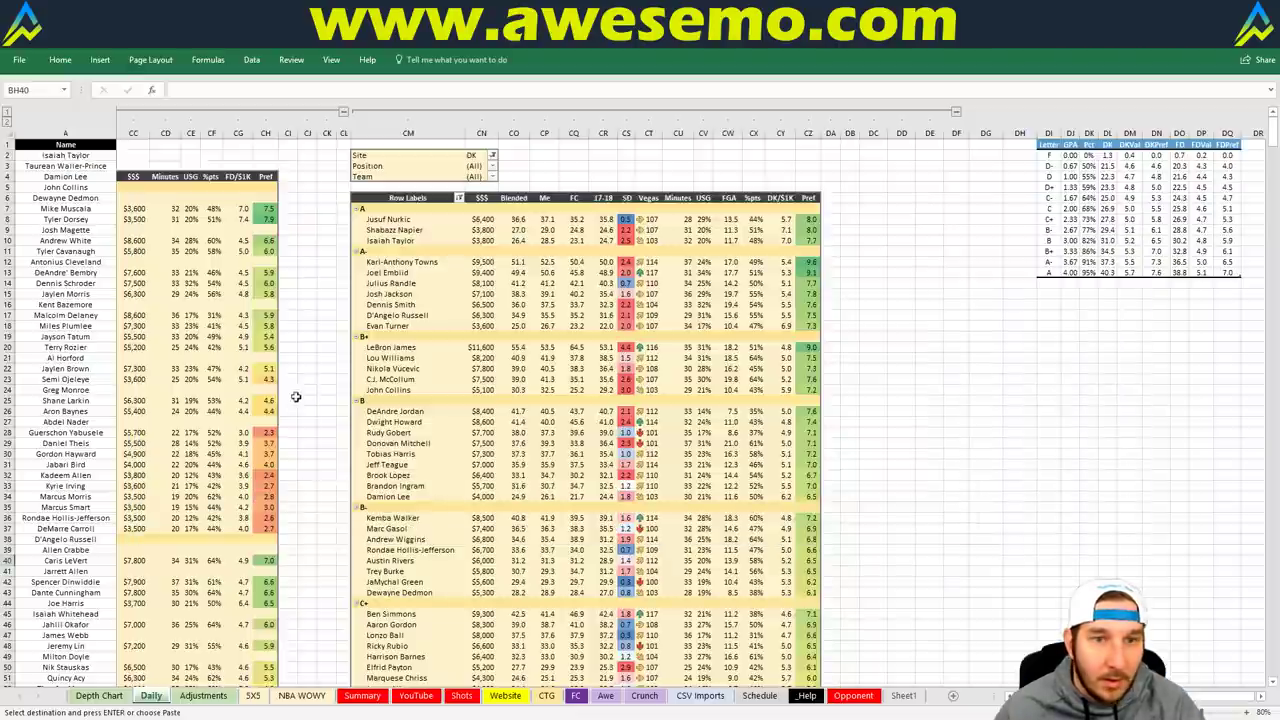
key(alt+Tab)
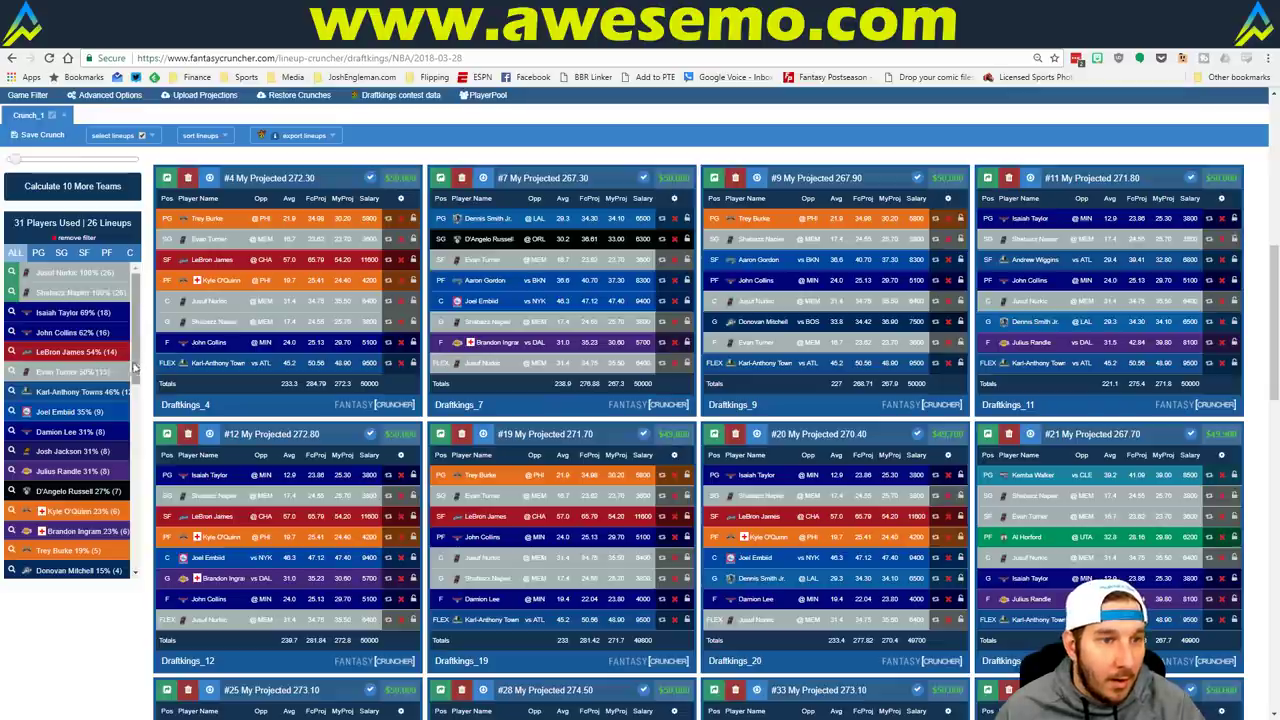
Narrow the lineups further to those with Isaiah Taylor and Karl-Anthony Towns, checking the Daily sheet's DraftKings ratings in between.
click(12, 312)
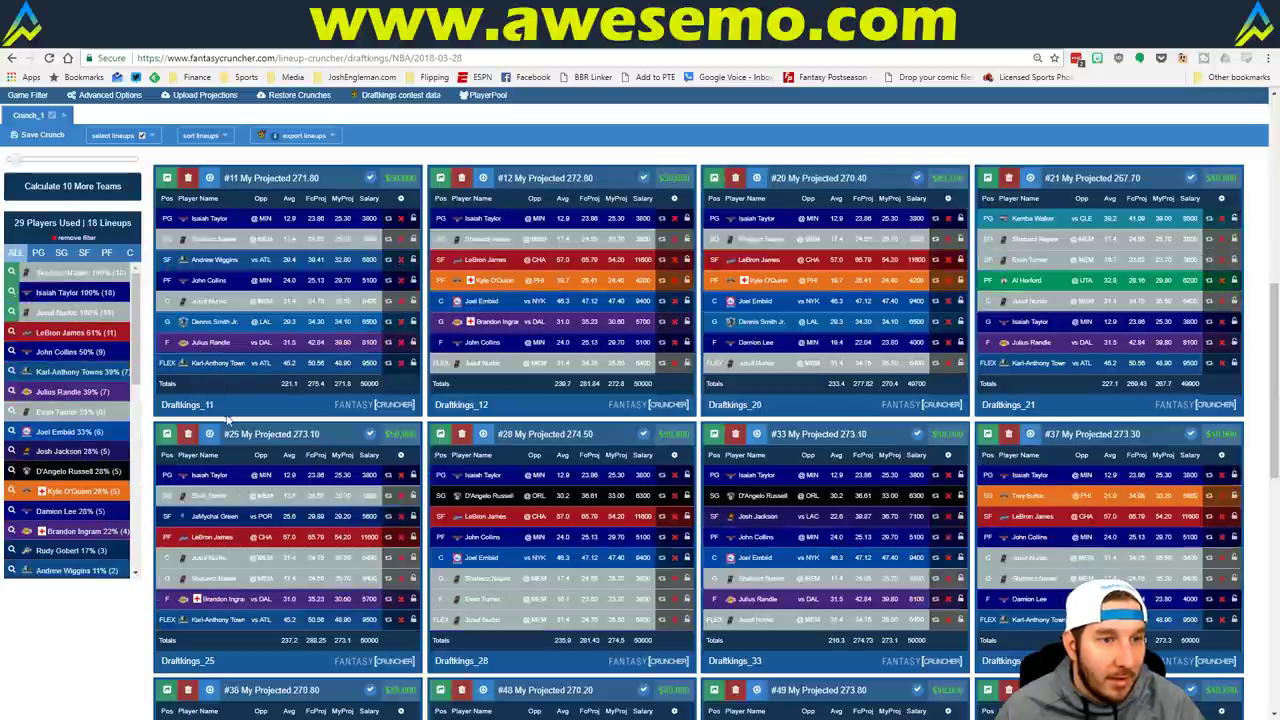
key(alt+Tab)
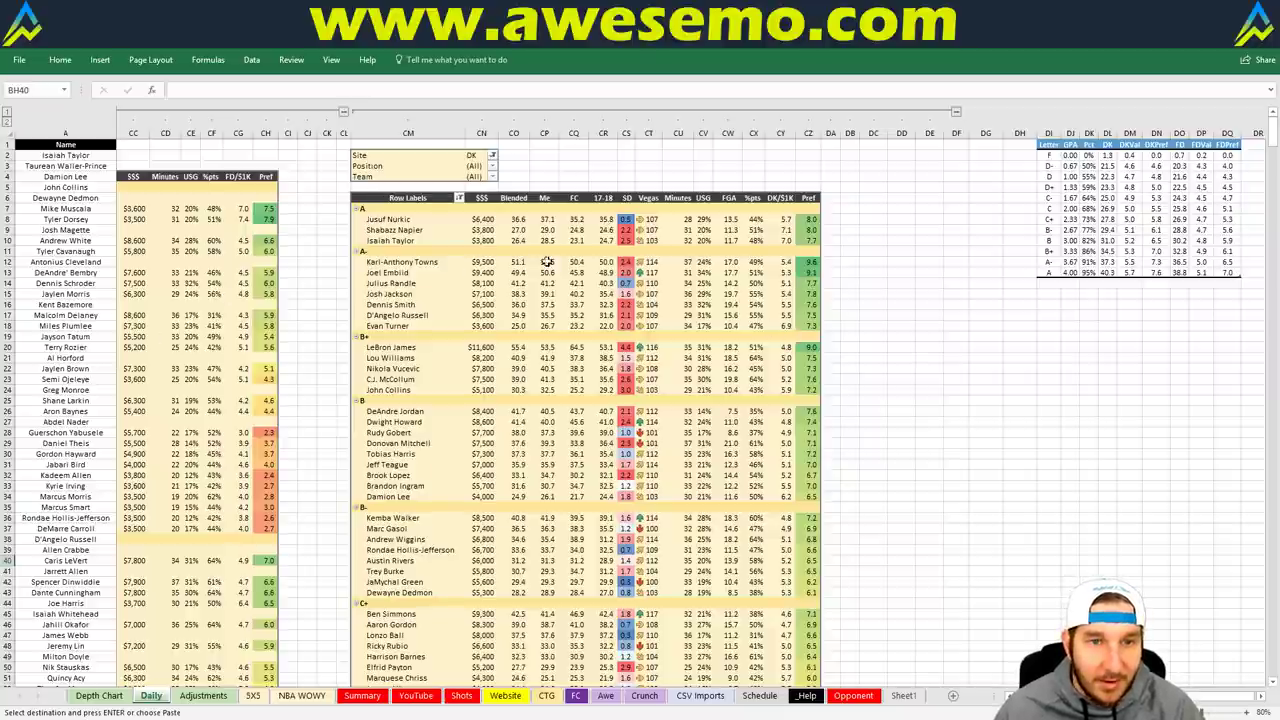
key(alt+Tab)
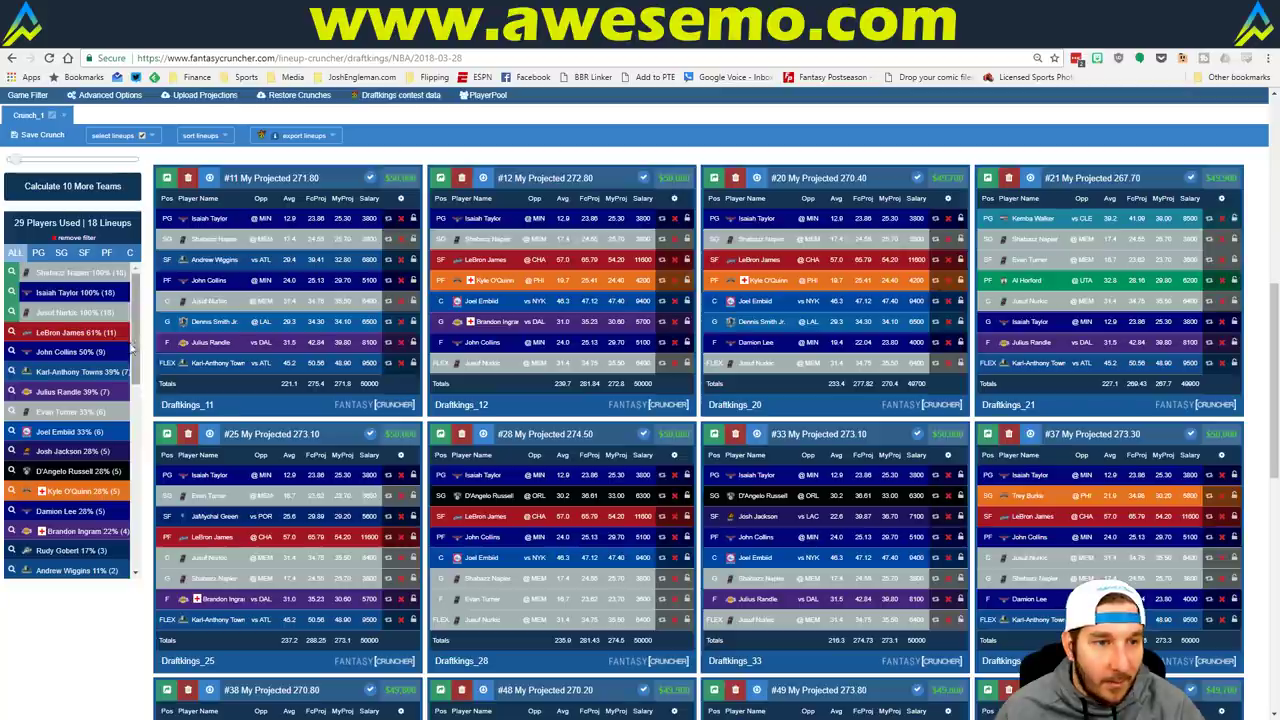
click(16, 371)
Recheck the DraftKings ratings in the Daily sheet and narrow the lineups to those with LeBron James.
key(alt+Tab)
key(alt+Tab)
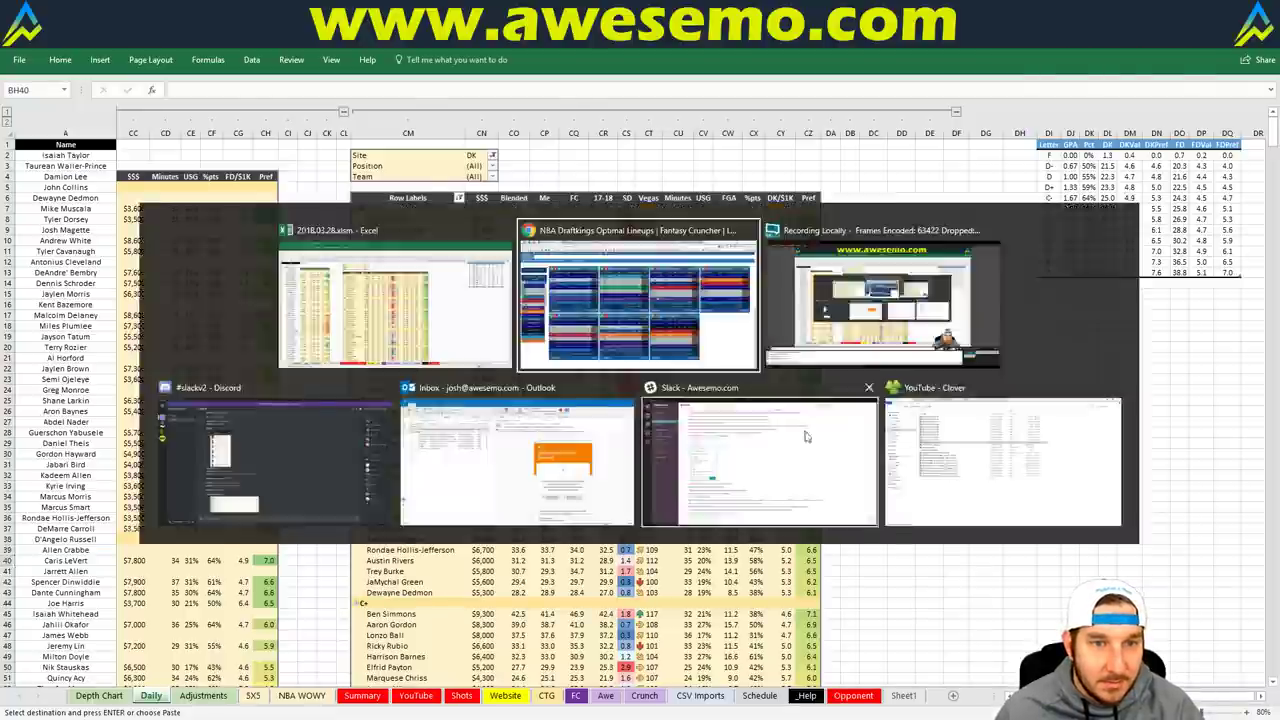
key(alt+Tab)
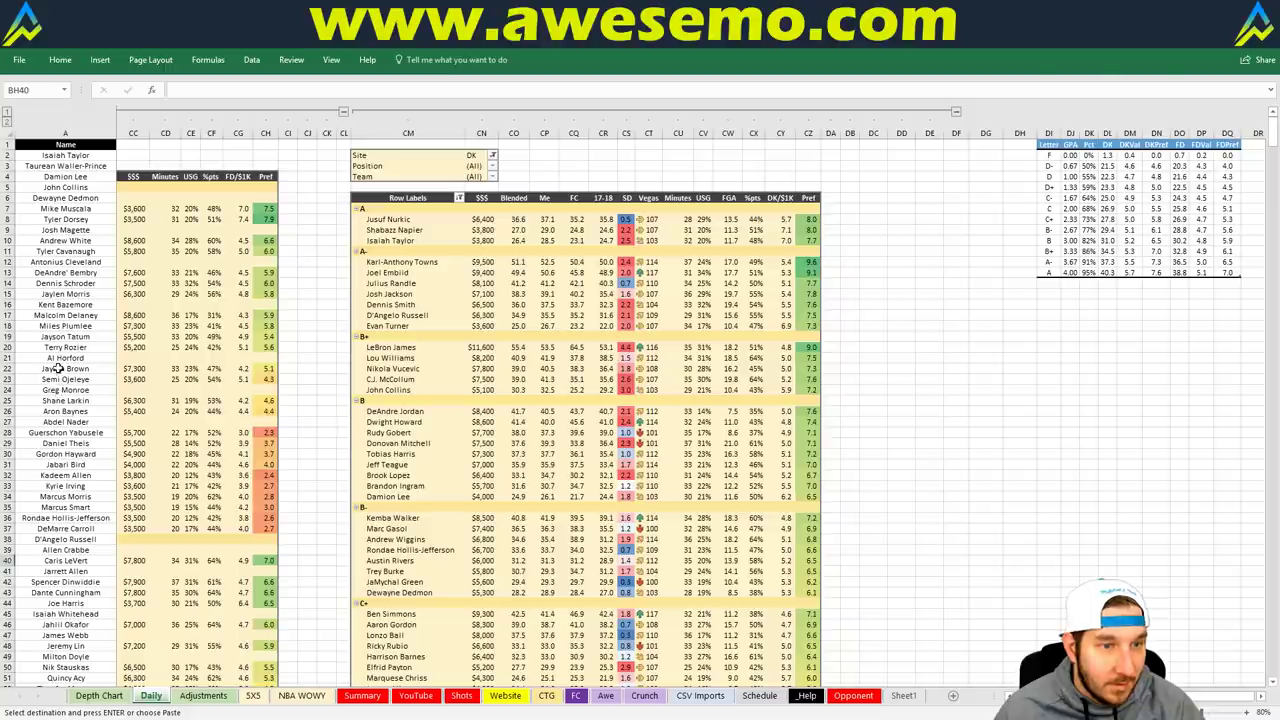
key(alt+Tab)
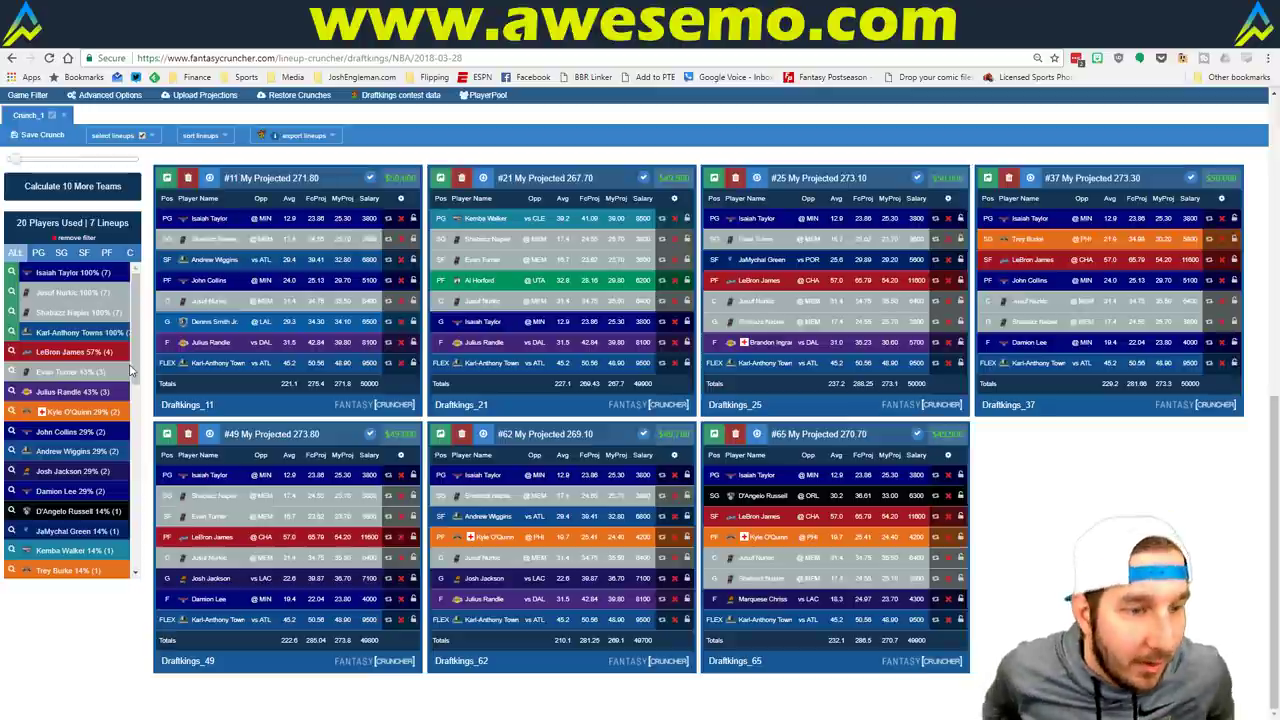
click(11, 352)
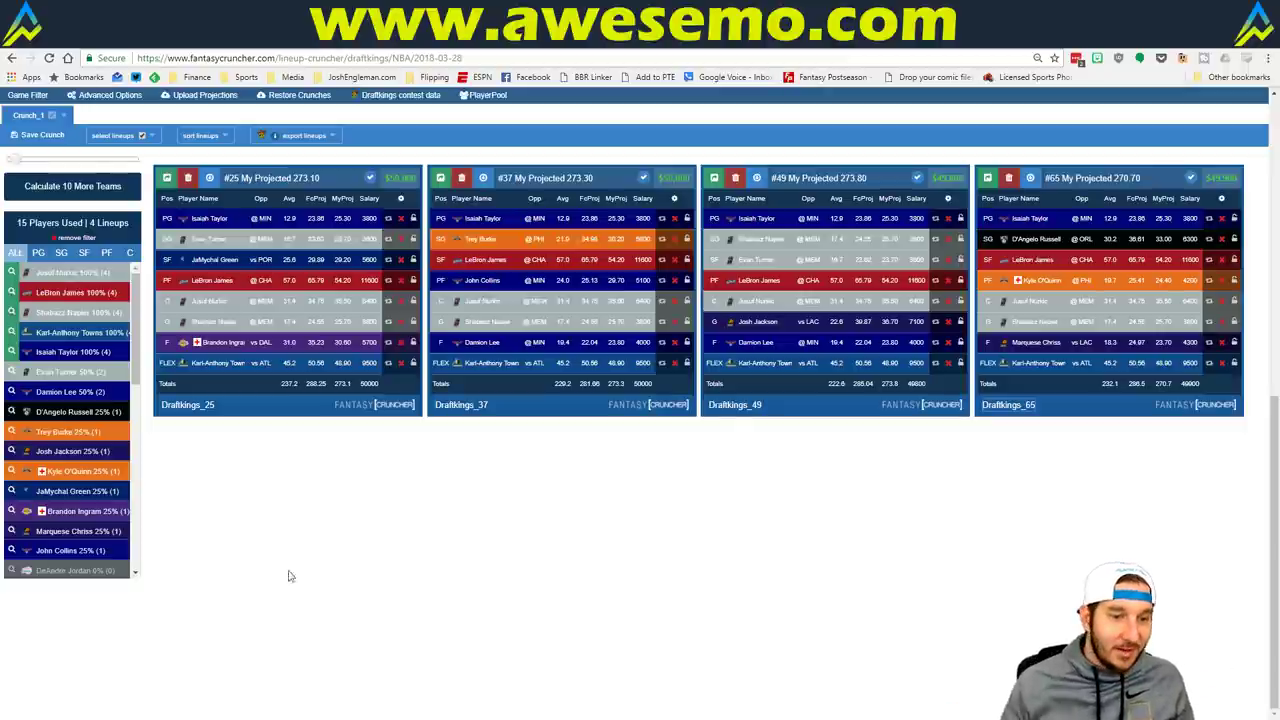
Switch to the workbook and show the FanDuel projections and position ratings on the Daily sheet.
key(alt+Tab)
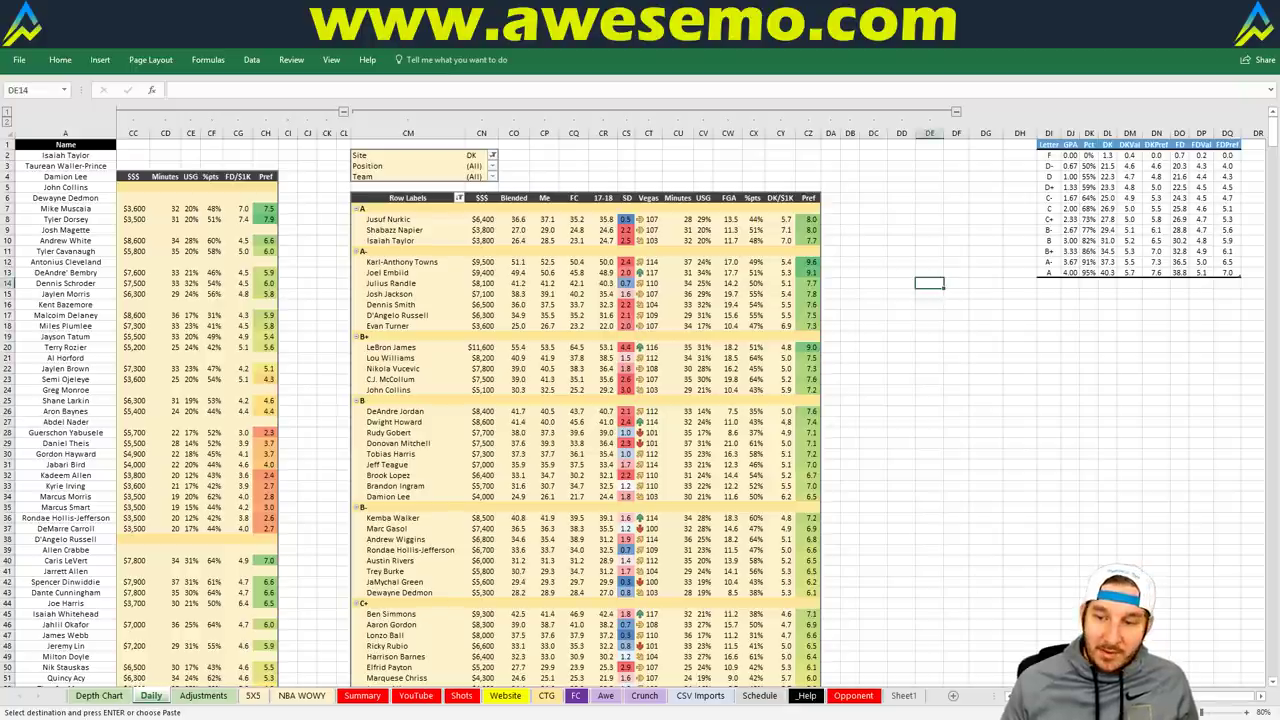
key(ctrl+Page_Down)
scroll(640, 400, right, 4)
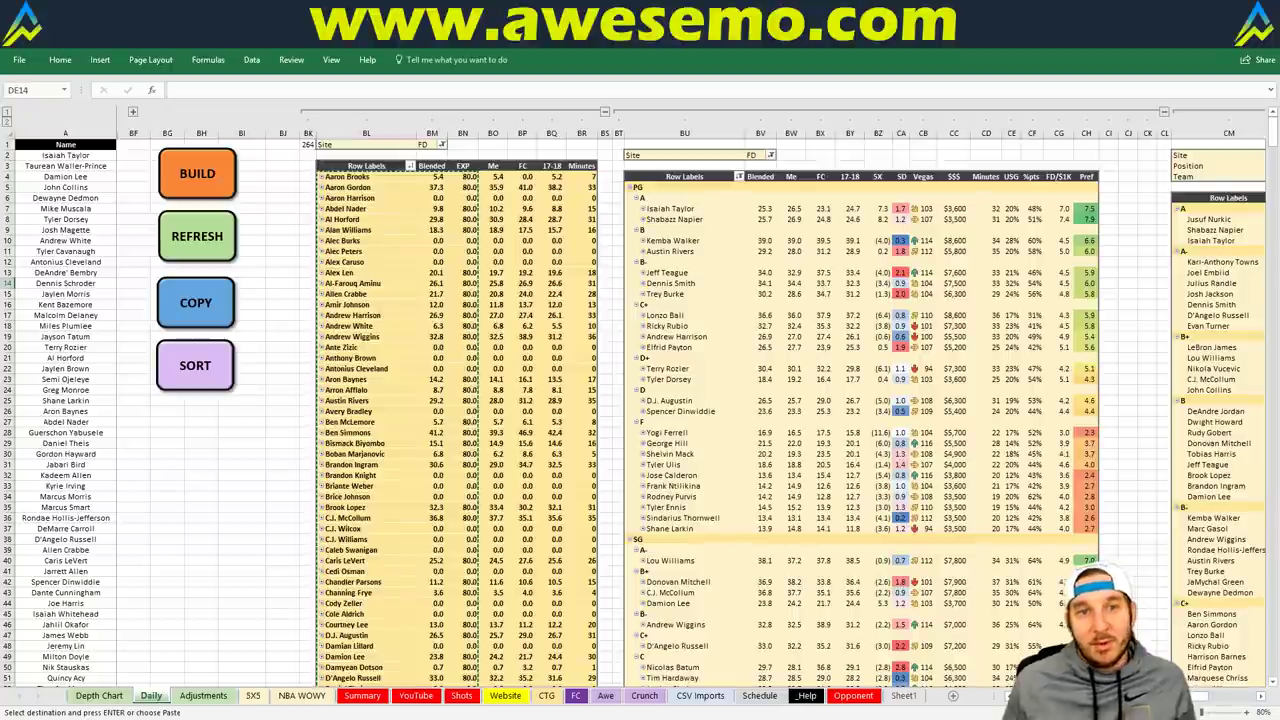